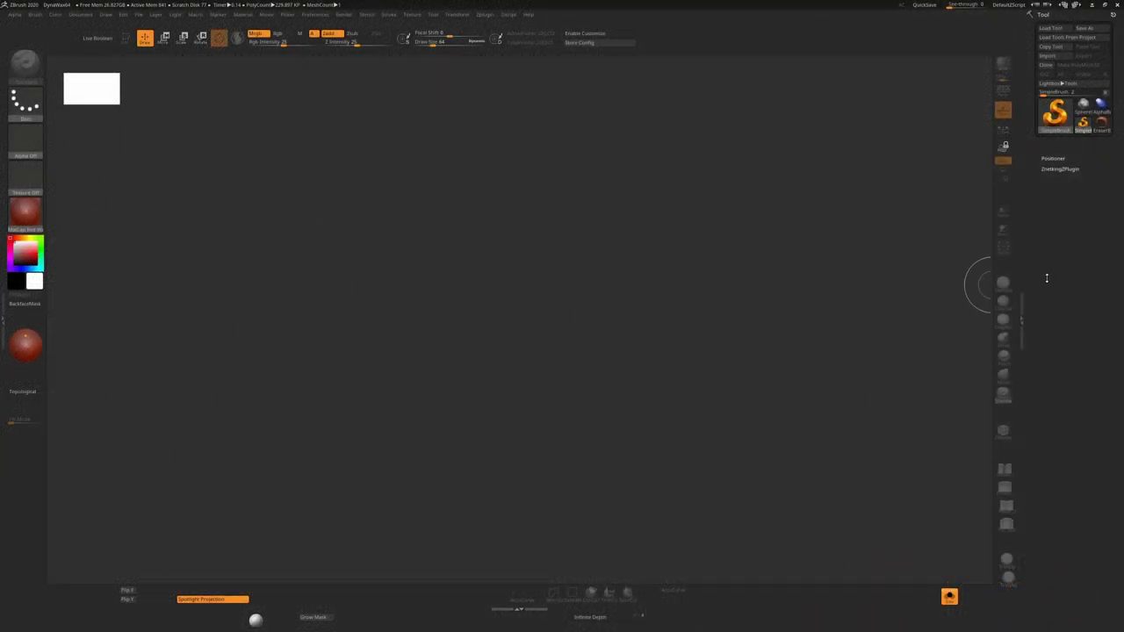
- Draw a Cylinder3D primitive on the canvas, enter Edit mode and tilt it to show its top cap
{"action": "left_click", "coordinate": [1055, 116]}
{"action": "left_click", "coordinate": [758, 153]}
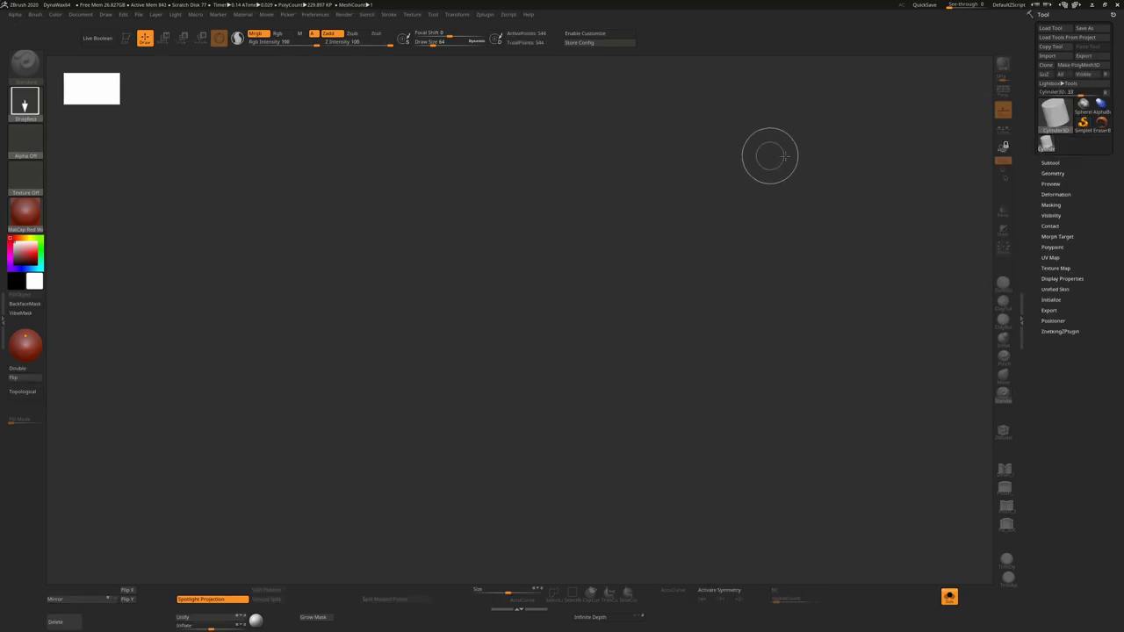
{"action": "left_click_drag", "start_coordinate": [586, 369], "coordinate": [585, 440]}
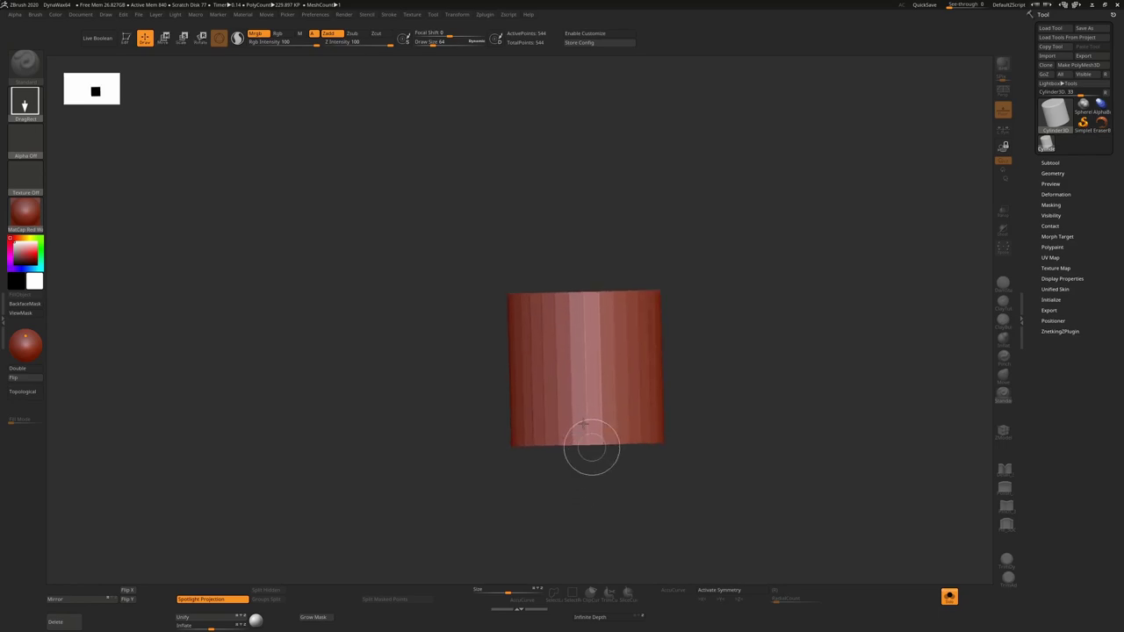
{"action": "left_click", "coordinate": [126, 38]}
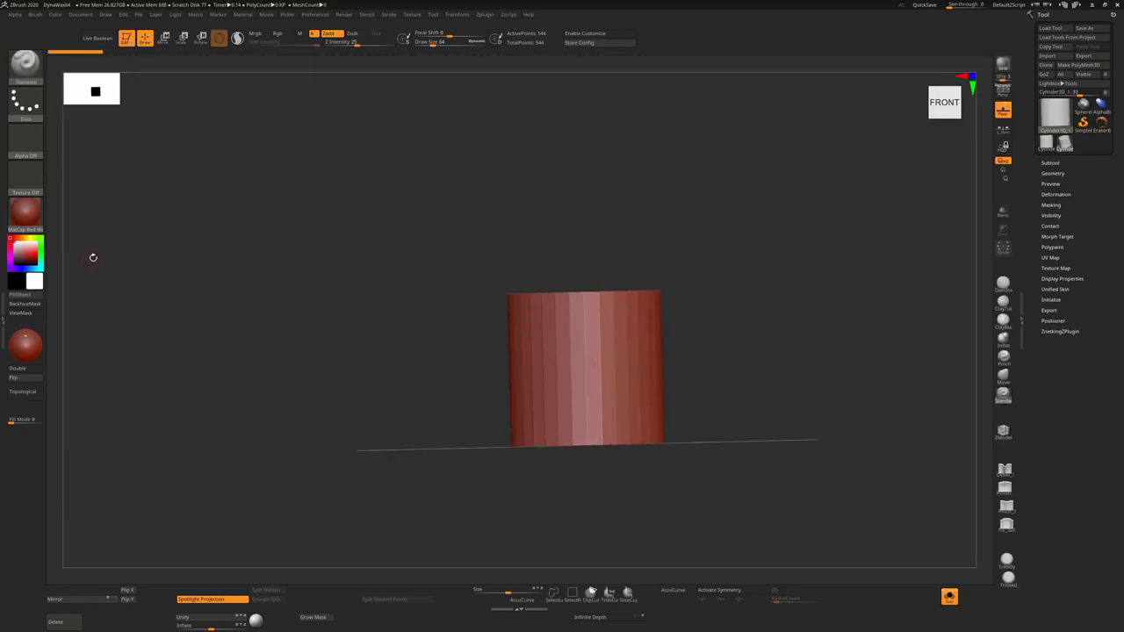
{"action": "left_click_drag", "start_coordinate": [82, 239], "coordinate": [246, 256]}
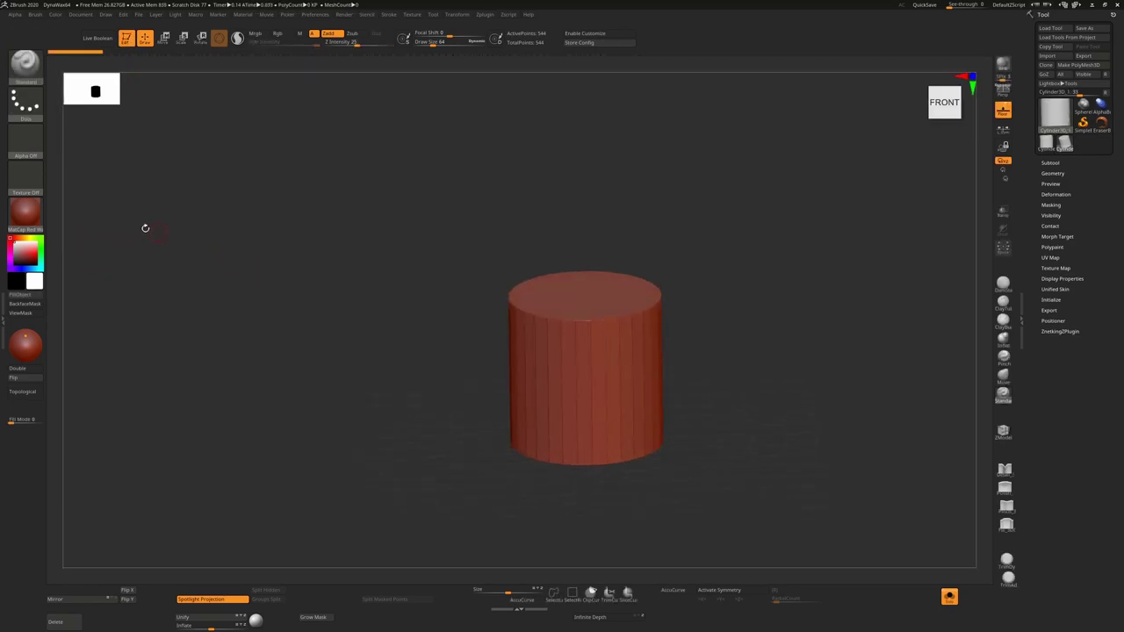
- Apply the SkinShade4 material to the cylinder and set its colour to mid grey
{"action": "left_click", "coordinate": [25, 211]}
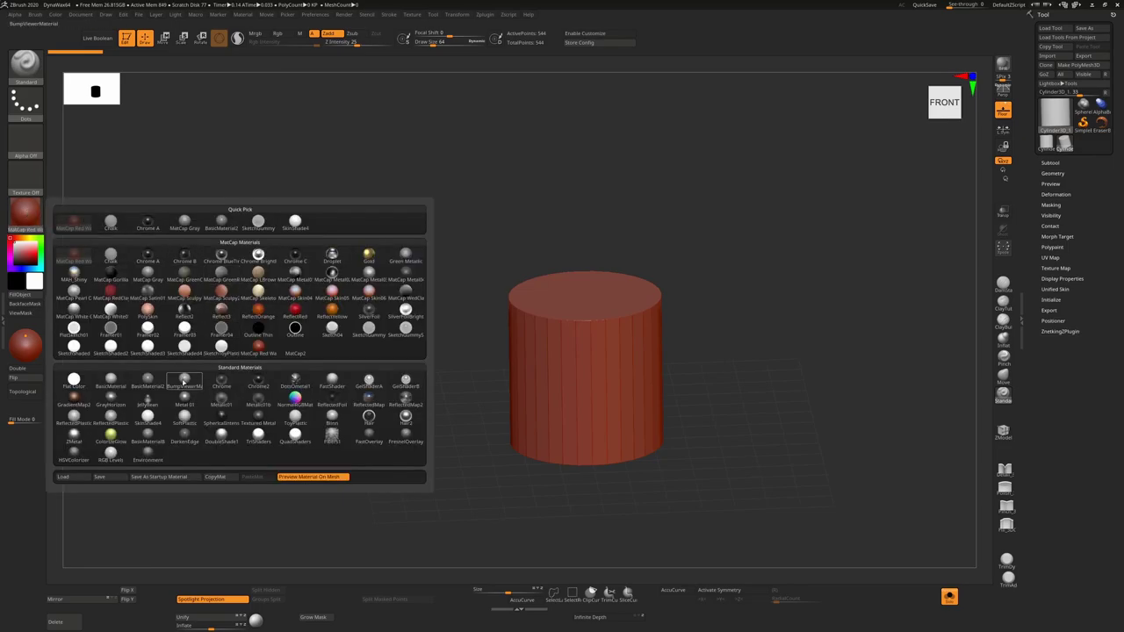
{"action": "left_click", "coordinate": [148, 418]}
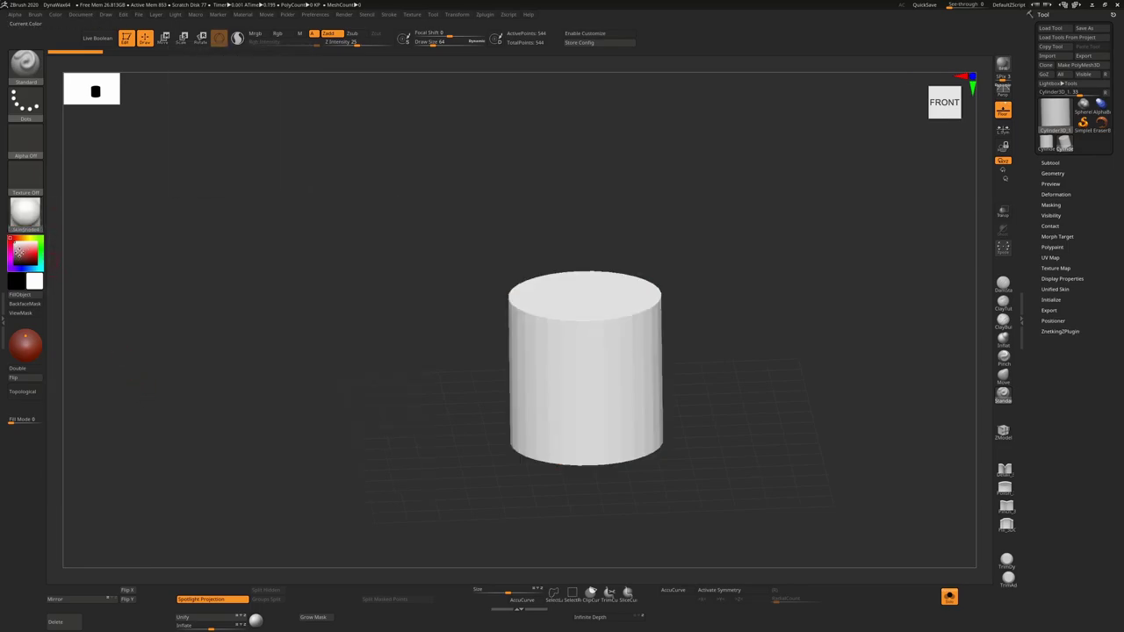
{"action": "left_click_drag", "start_coordinate": [19, 253], "coordinate": [10, 249]}
- Show the polyframe and reduce the cylinder's VDivide until its side wall has four horizontal bands
{"action": "left_click_drag", "start_coordinate": [793, 349], "coordinate": [753, 399], "text": "alt"}
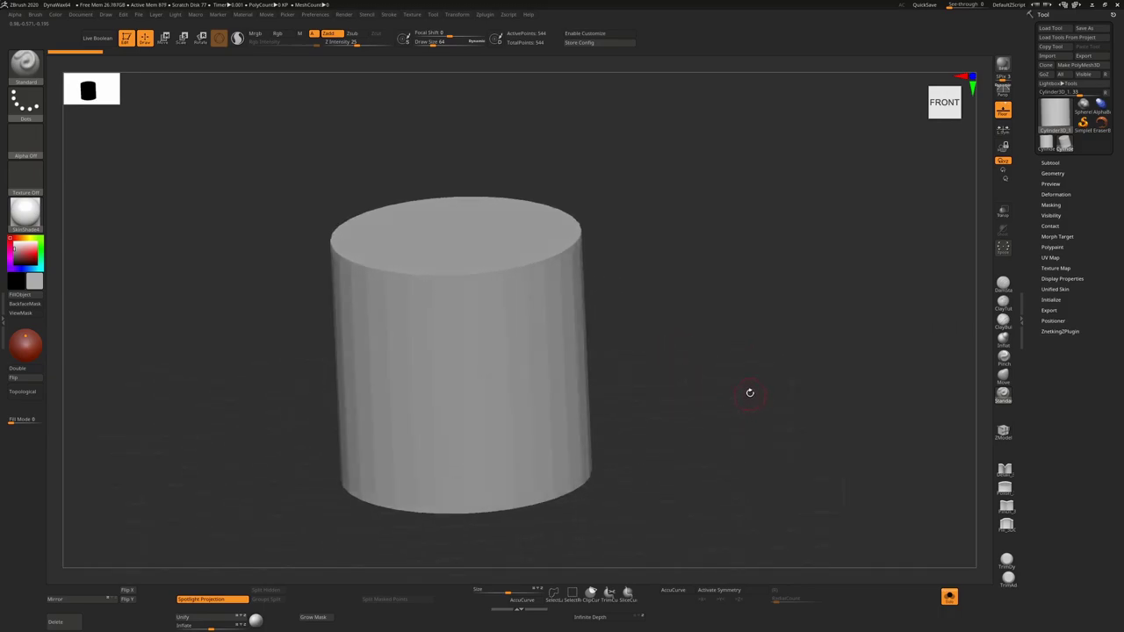
{"action": "key", "text": "shift+f"}
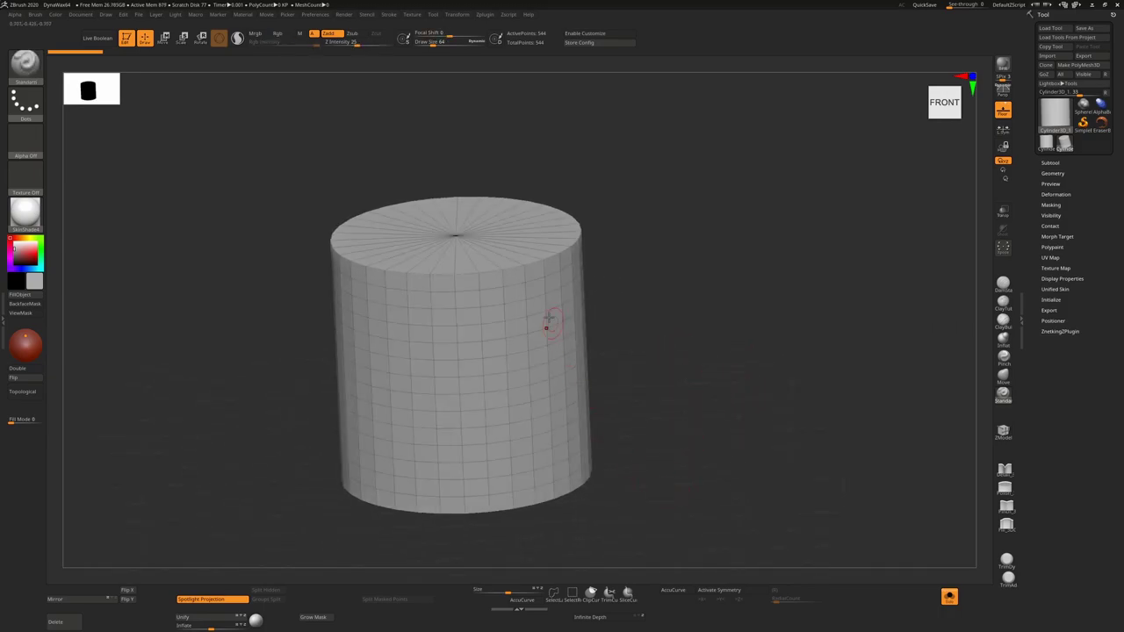
{"action": "left_click", "coordinate": [1058, 300]}
{"action": "left_click_drag", "start_coordinate": [1085, 336], "coordinate": [1078, 335]}
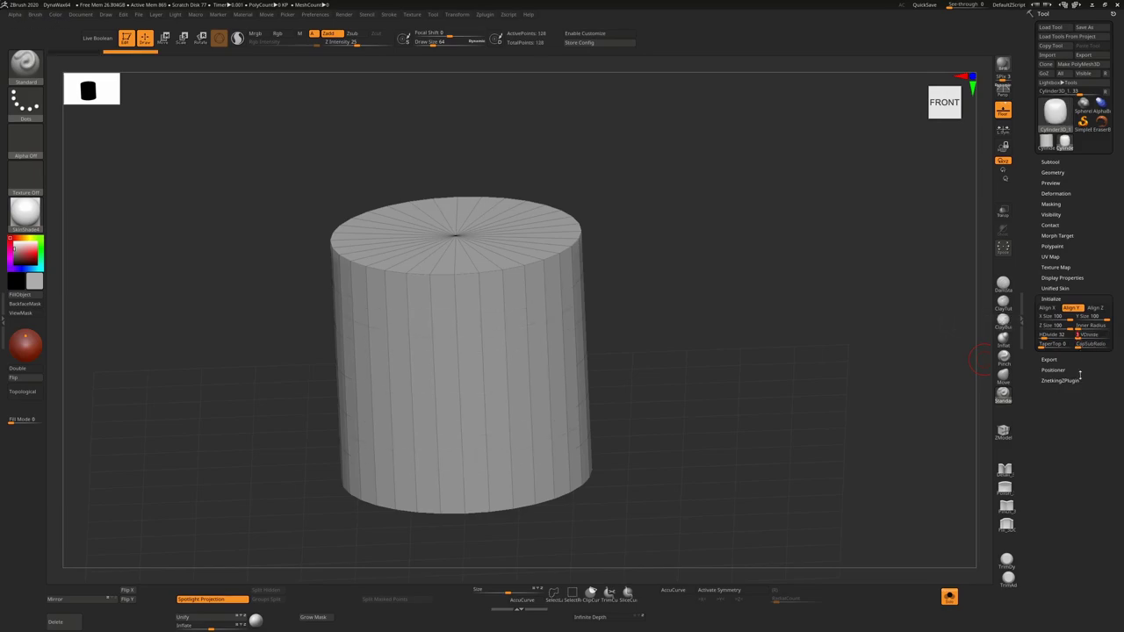
{"action": "left_click_drag", "start_coordinate": [1081, 375], "coordinate": [1082, 365]}
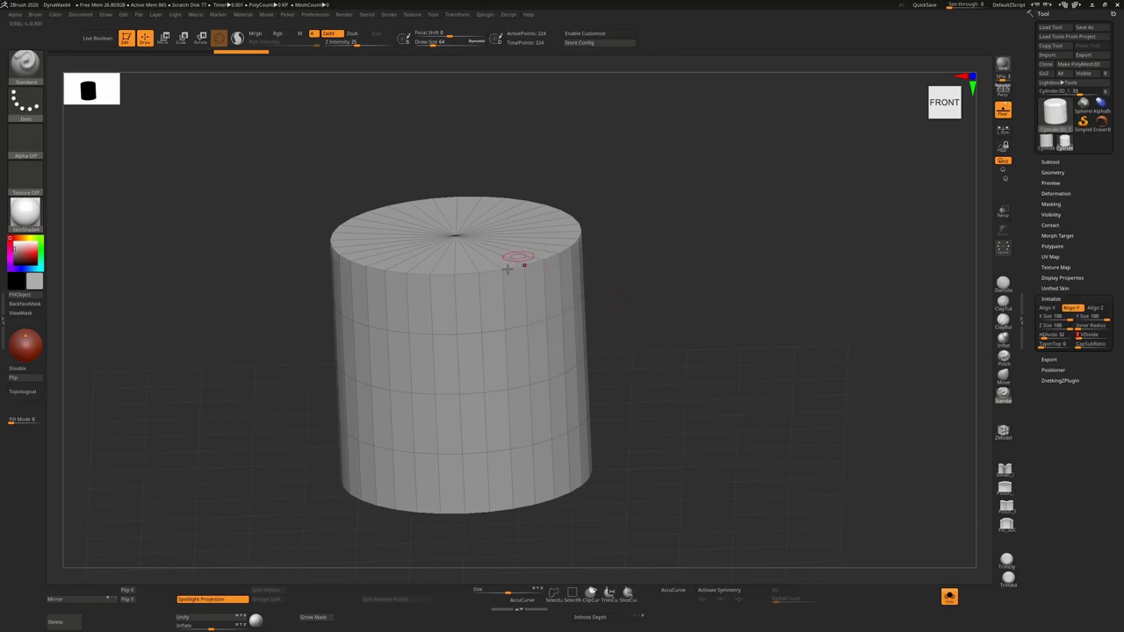
- Convert the cylinder to a PolyMesh3D and select the ZModeler brush
{"action": "left_click", "coordinate": [1093, 67]}
{"action": "mouse_move", "coordinate": [1084, 143]}
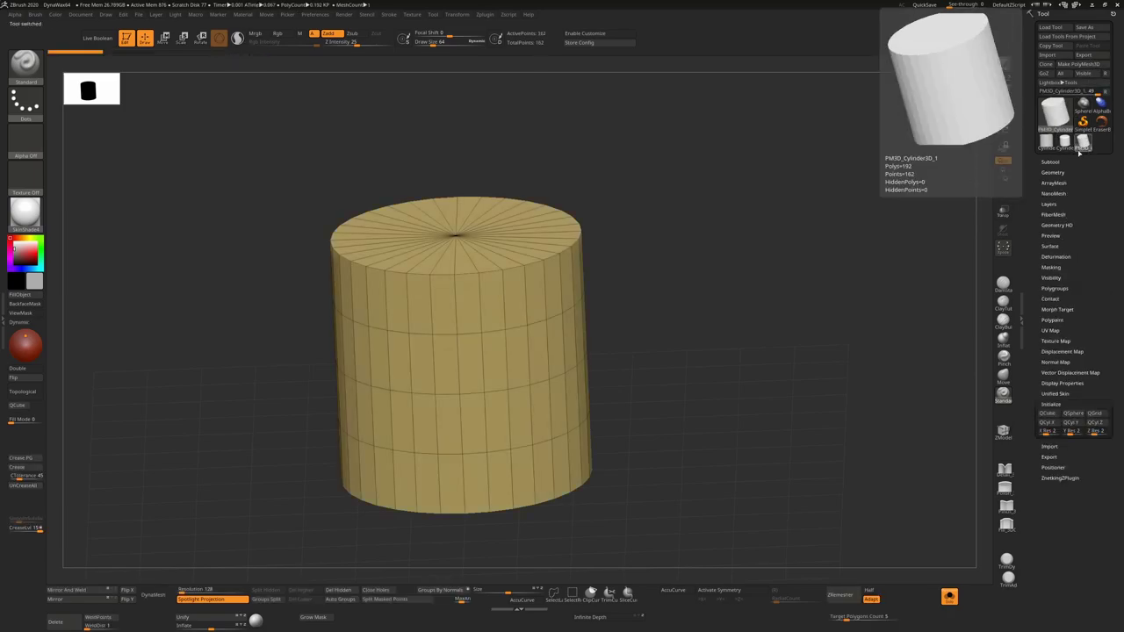
{"action": "left_click_drag", "start_coordinate": [615, 250], "coordinate": [852, 329]}
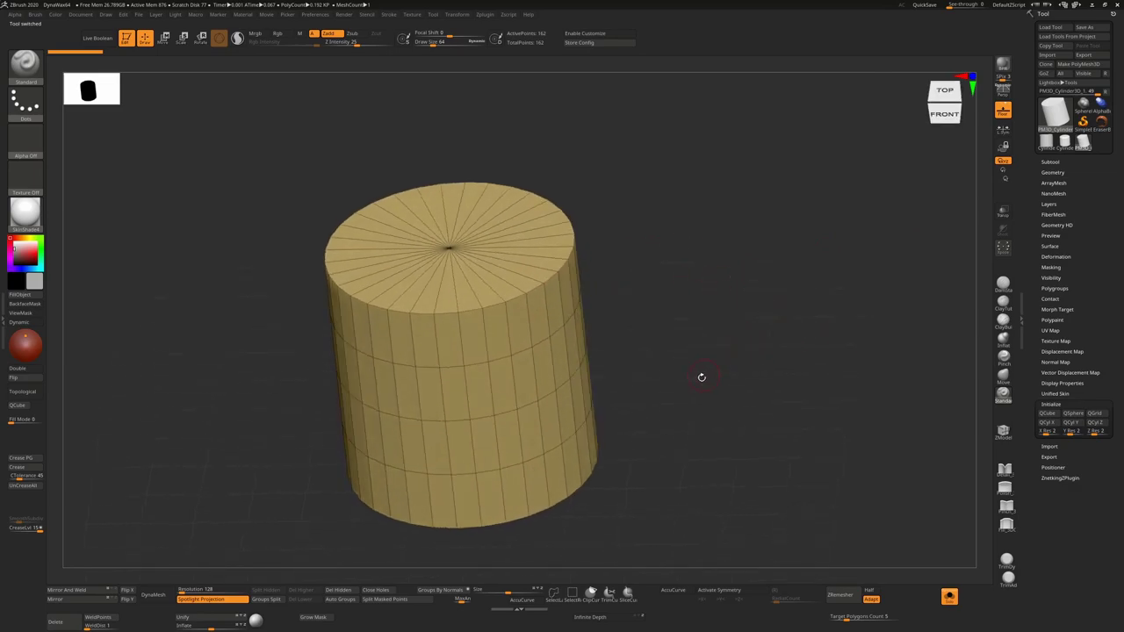
{"action": "key", "text": "b"}
{"action": "key", "text": "z"}
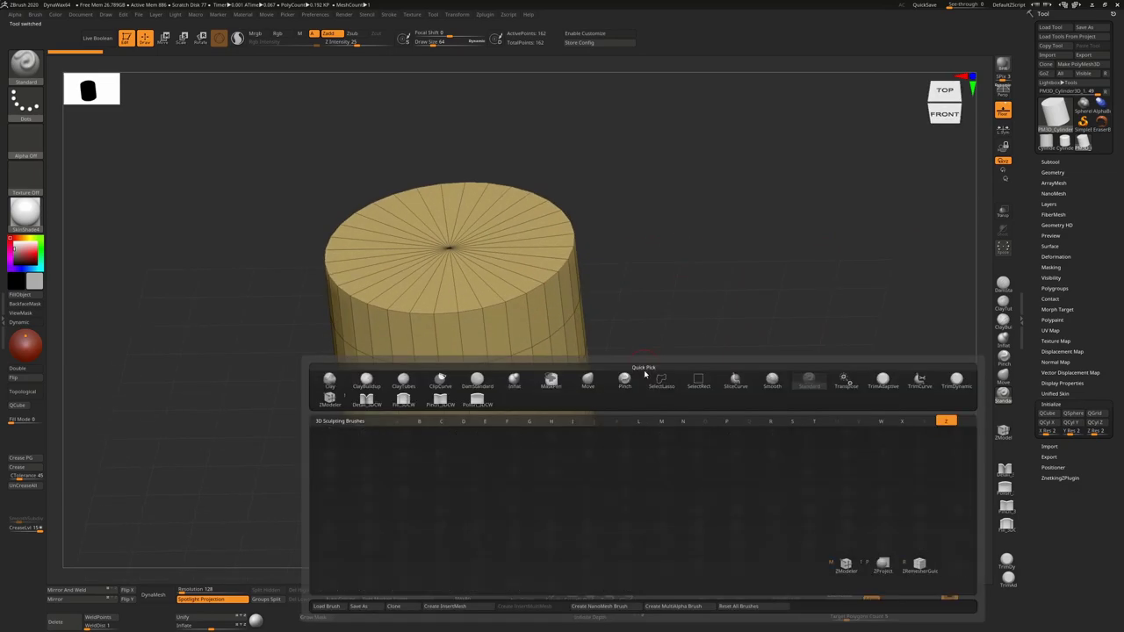
{"action": "key", "text": "m"}
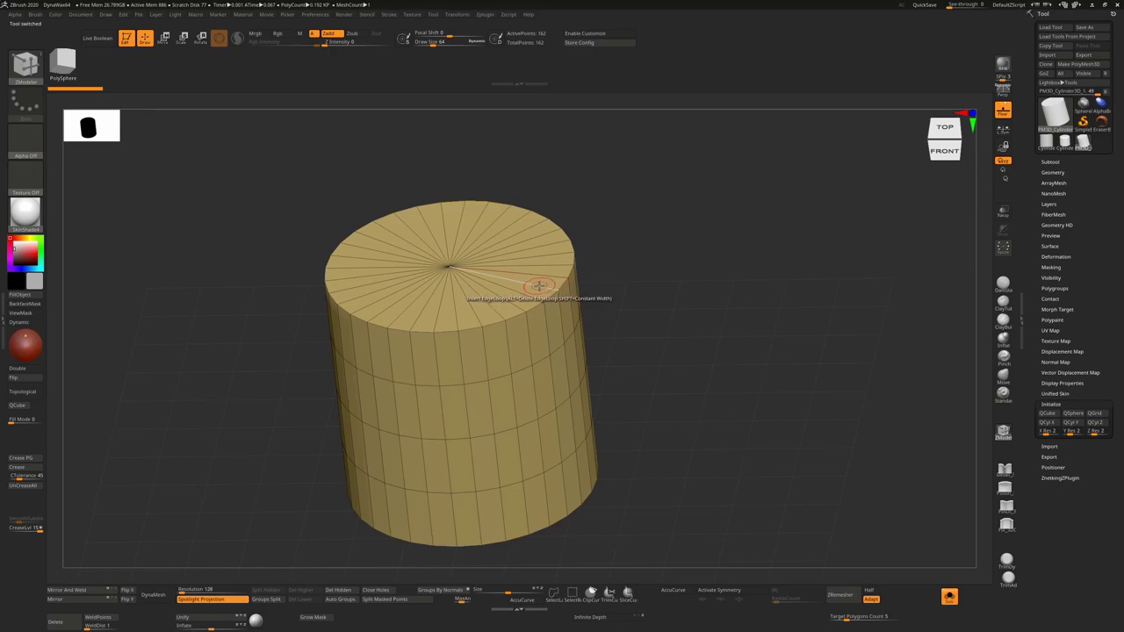
- Insert an edge loop near the top cap's rim and QMesh the inner polygons down to hollow out the cylinder
{"action": "left_click", "coordinate": [549, 294]}
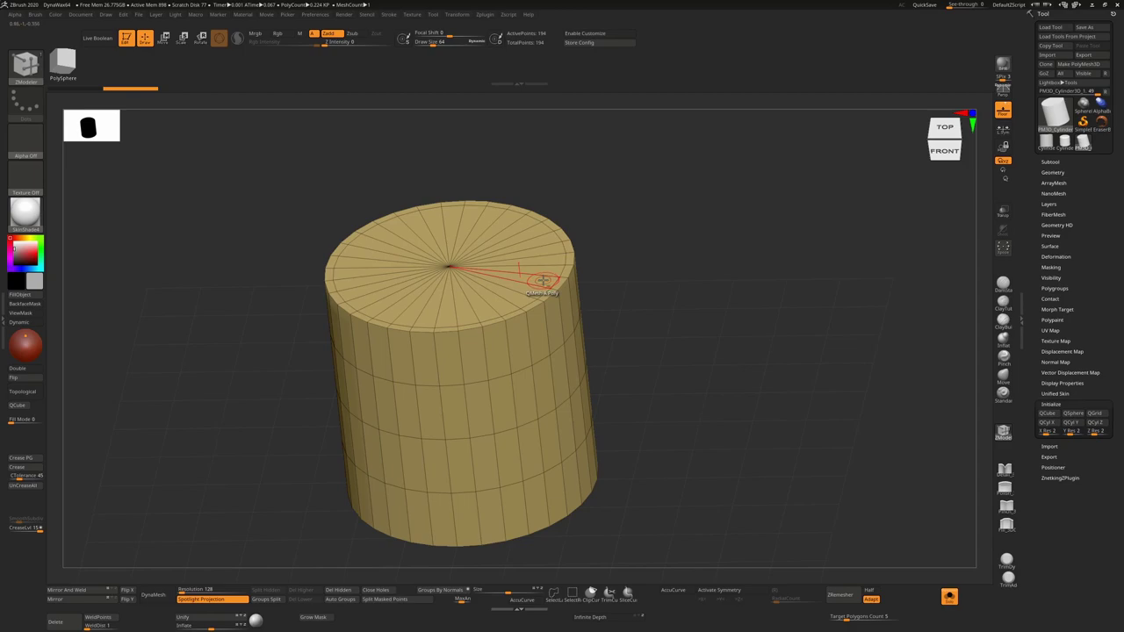
{"action": "mouse_move", "coordinate": [543, 280]}
{"action": "left_mouse_down"}
{"action": "mouse_move", "coordinate": [555, 265]}
{"action": "mouse_move", "coordinate": [527, 226]}
{"action": "mouse_move", "coordinate": [402, 230]}
{"action": "mouse_move", "coordinate": [434, 302]}
{"action": "mouse_move", "coordinate": [502, 296]}
{"action": "mouse_move", "coordinate": [538, 278]}
{"action": "left_mouse_up"}
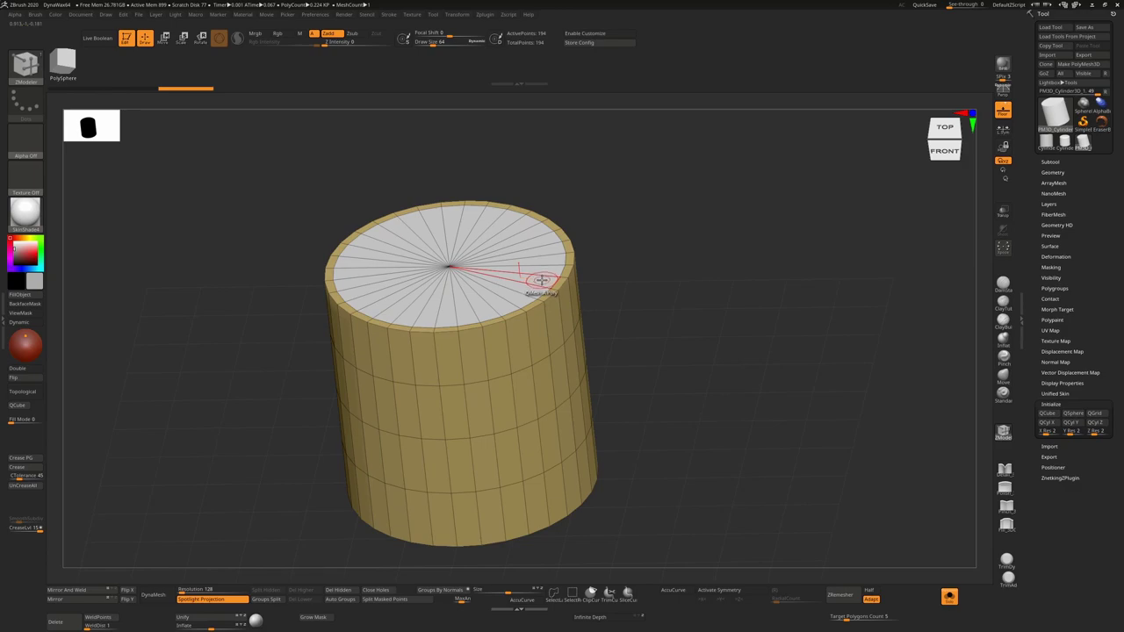
{"action": "left_click_drag", "start_coordinate": [543, 280], "coordinate": [562, 426]}
{"action": "left_click_drag", "start_coordinate": [740, 316], "coordinate": [527, 484]}
{"action": "left_click_drag", "start_coordinate": [647, 381], "coordinate": [739, 383]}
- Mask everything except the hollow's floor polygroup and centre the Gizmo on the unmasked mesh in the front view
{"action": "key", "text": "ctrl+shift"}
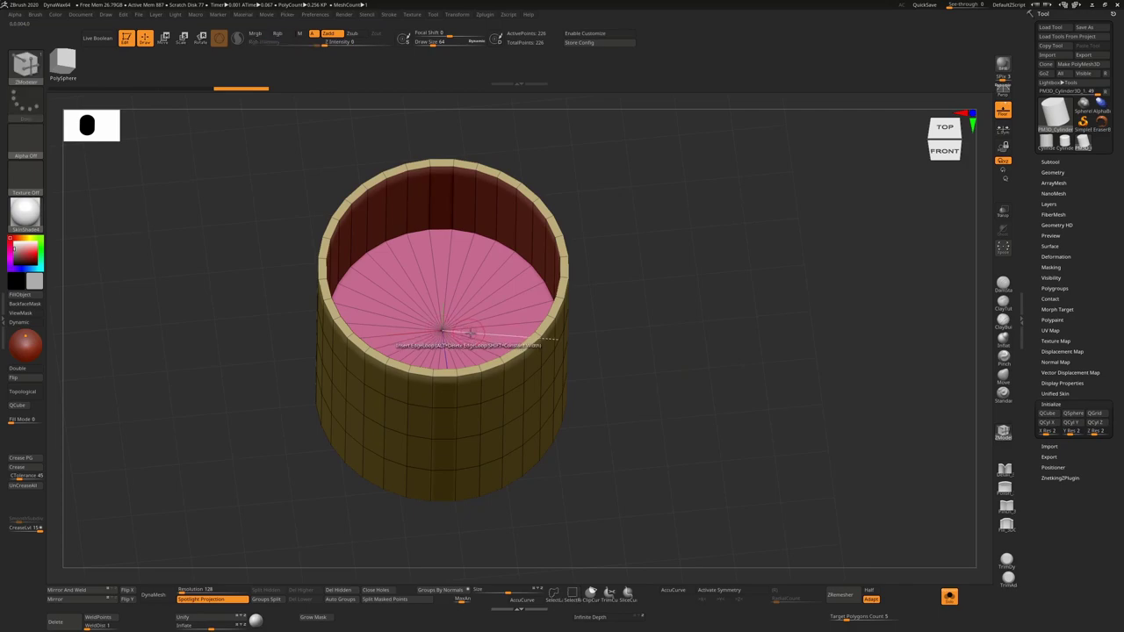
{"action": "key", "text": "w"}
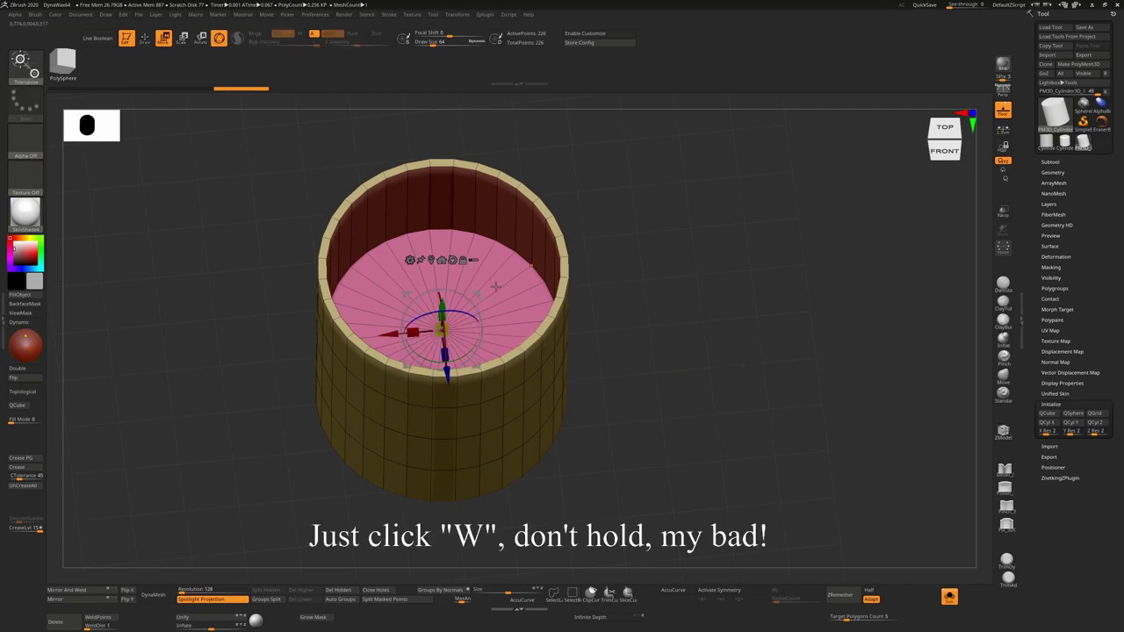
{"action": "left_click_drag", "start_coordinate": [477, 327], "coordinate": [461, 337]}
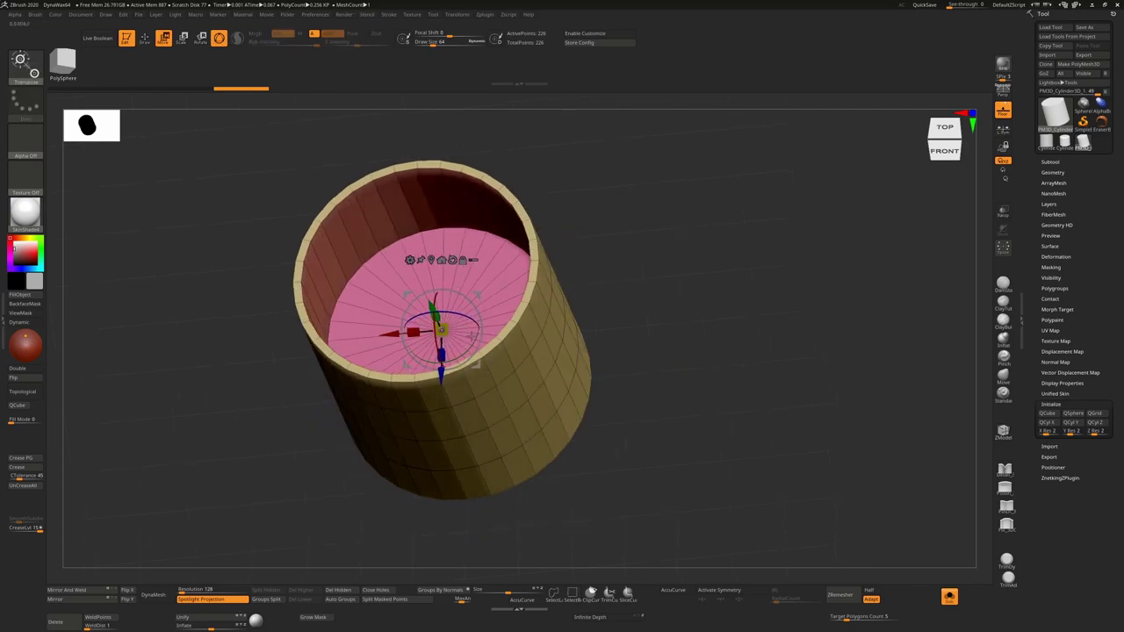
{"action": "left_click", "coordinate": [457, 329], "text": "ctrl"}
{"action": "left_click_drag", "start_coordinate": [654, 274], "coordinate": [683, 286]}
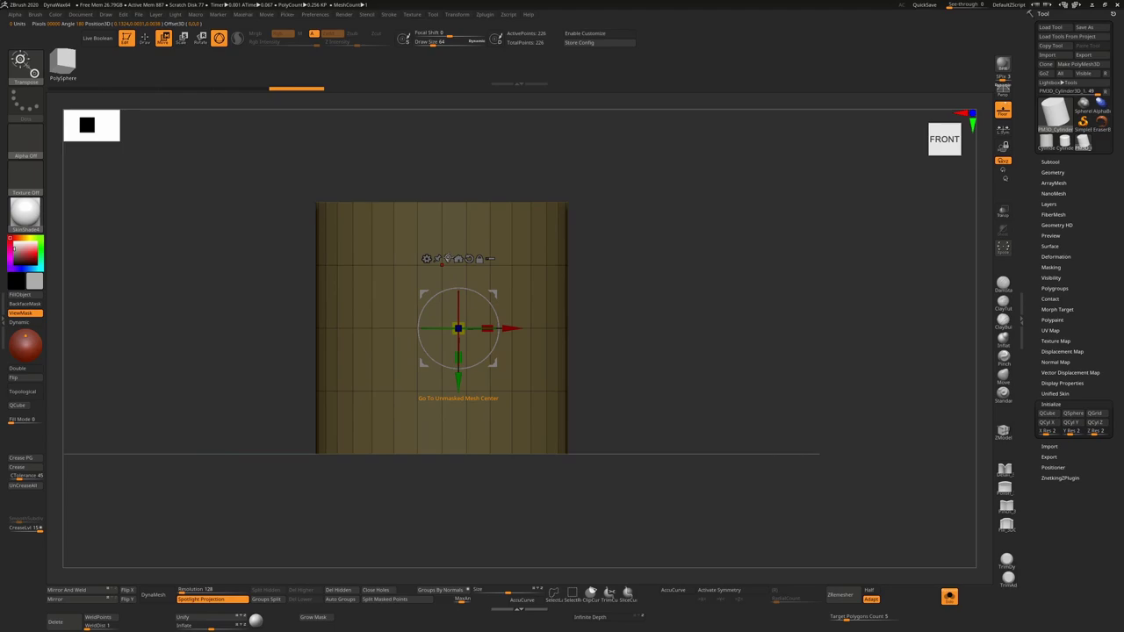
{"action": "left_click", "coordinate": [457, 258]}
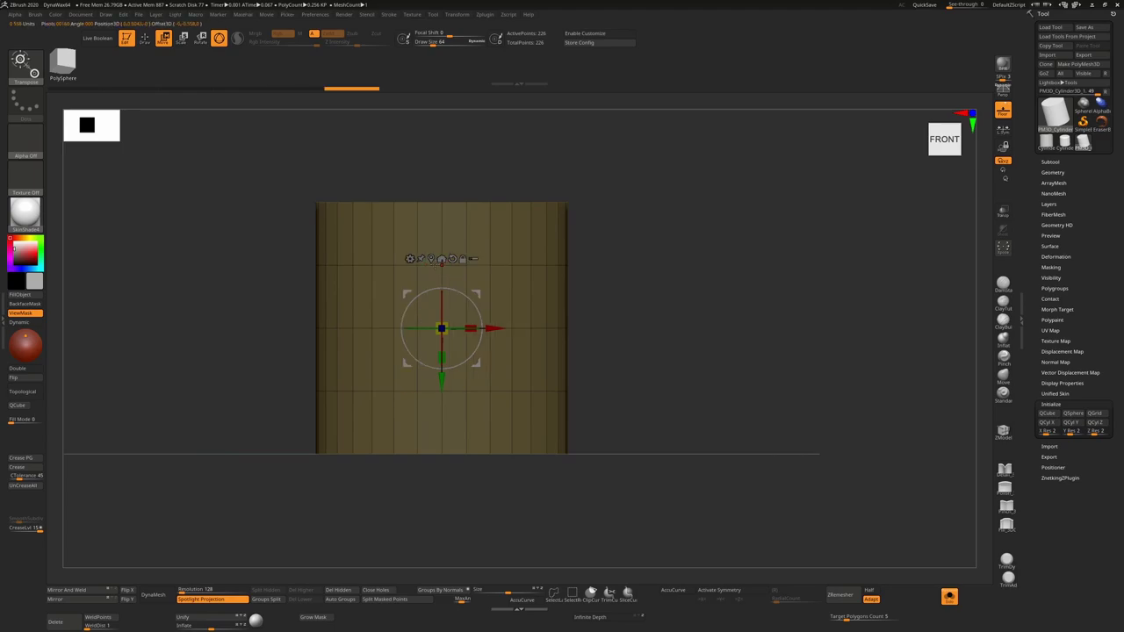
{"action": "left_click_drag", "start_coordinate": [478, 295], "coordinate": [723, 354], "text": "alt"}
{"action": "left_click", "coordinate": [675, 318]}
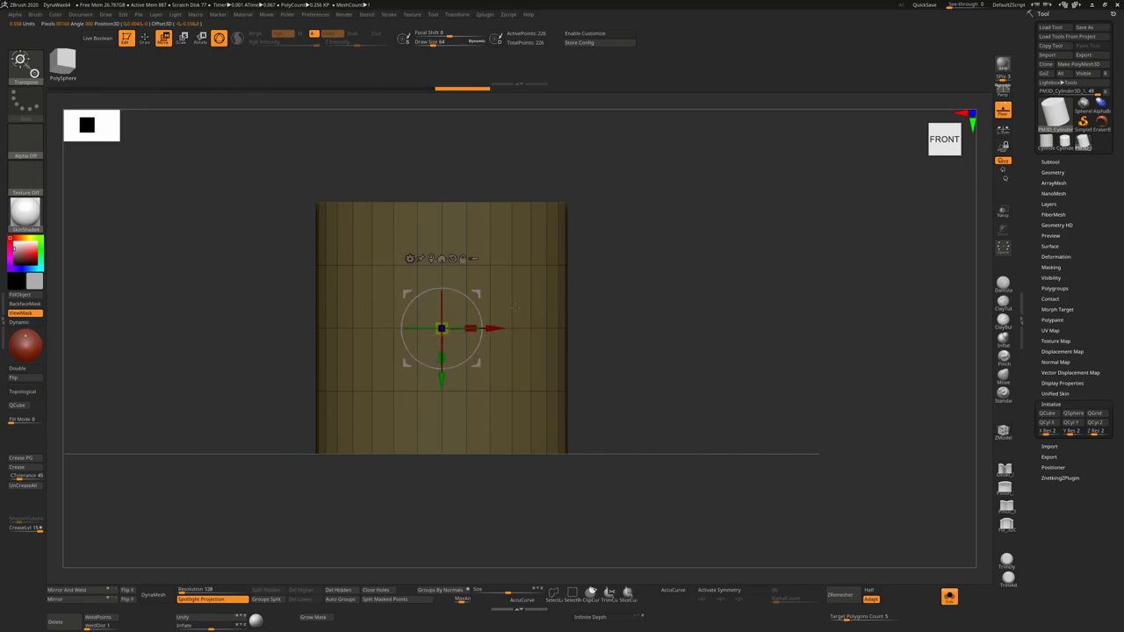
{"action": "mouse_move", "coordinate": [743, 264]}
{"action": "left_mouse_down"}
{"action": "mouse_move", "coordinate": [733, 338]}
{"action": "mouse_move", "coordinate": [743, 264]}
{"action": "left_mouse_up"}
- Move the hollow's floor down to just above the cylinder's base, clear the mask and return to Draw mode
{"action": "left_click_drag", "start_coordinate": [442, 381], "coordinate": [447, 495]}
{"action": "left_click_drag", "start_coordinate": [712, 326], "coordinate": [721, 364]}
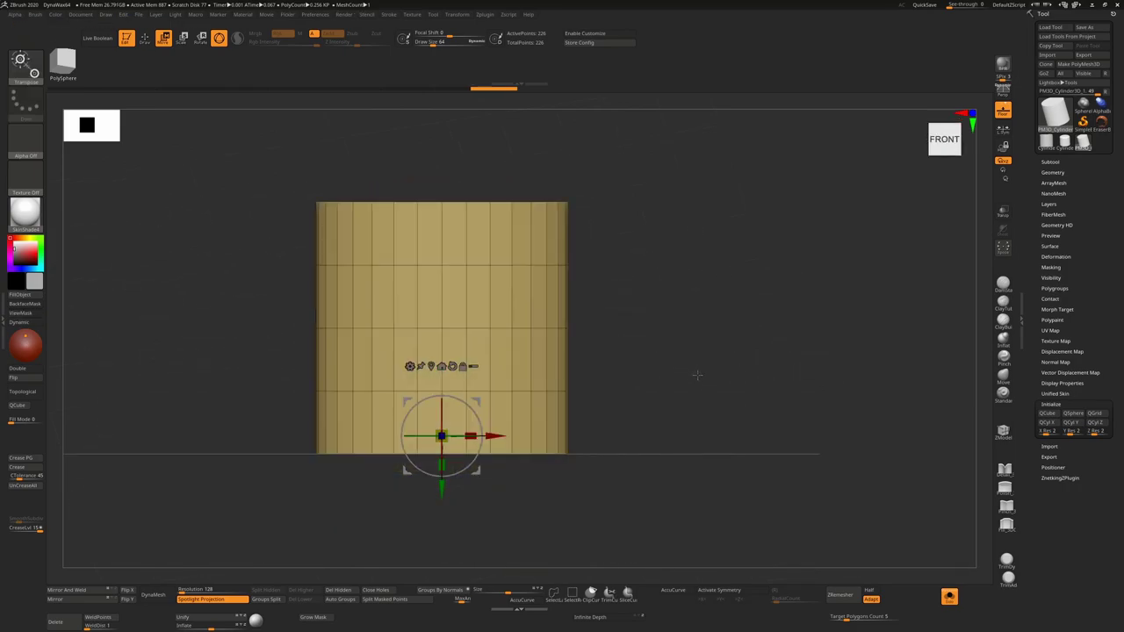
{"action": "key", "text": "q"}
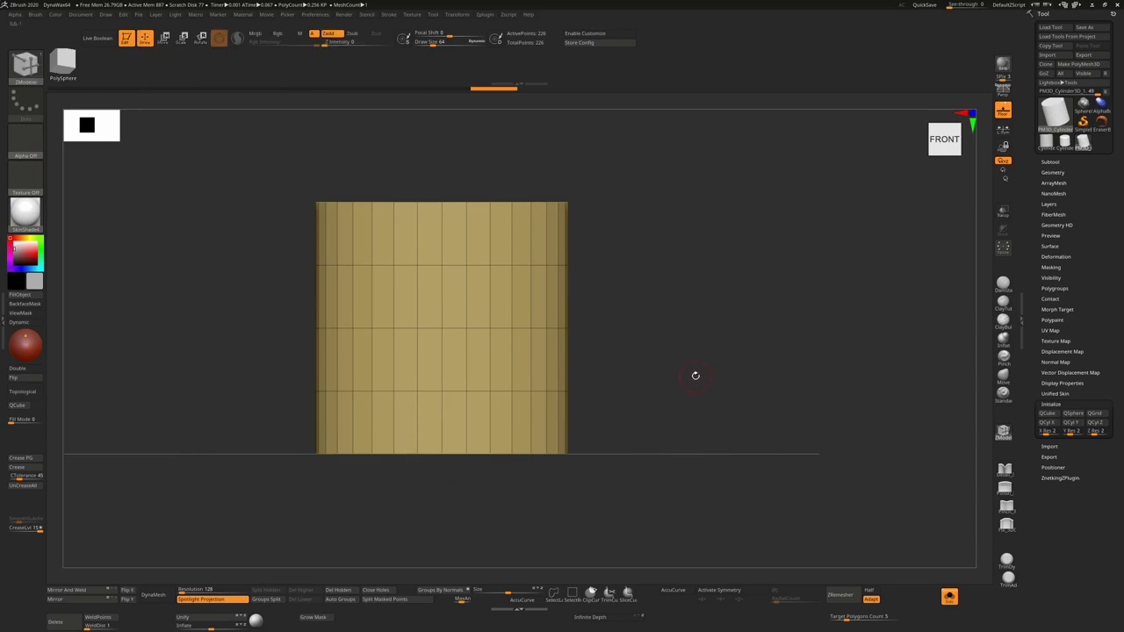
- Preview Dynamic Subdiv on the cylinder to check its bottom edge, and switch it off again
{"action": "mouse_move", "coordinate": [709, 403]}
{"action": "left_mouse_down"}
{"action": "mouse_move", "coordinate": [708, 347]}
{"action": "mouse_move", "coordinate": [746, 326]}
{"action": "mouse_move", "coordinate": [750, 399]}
{"action": "left_mouse_up"}
{"action": "left_click", "coordinate": [1059, 172]}
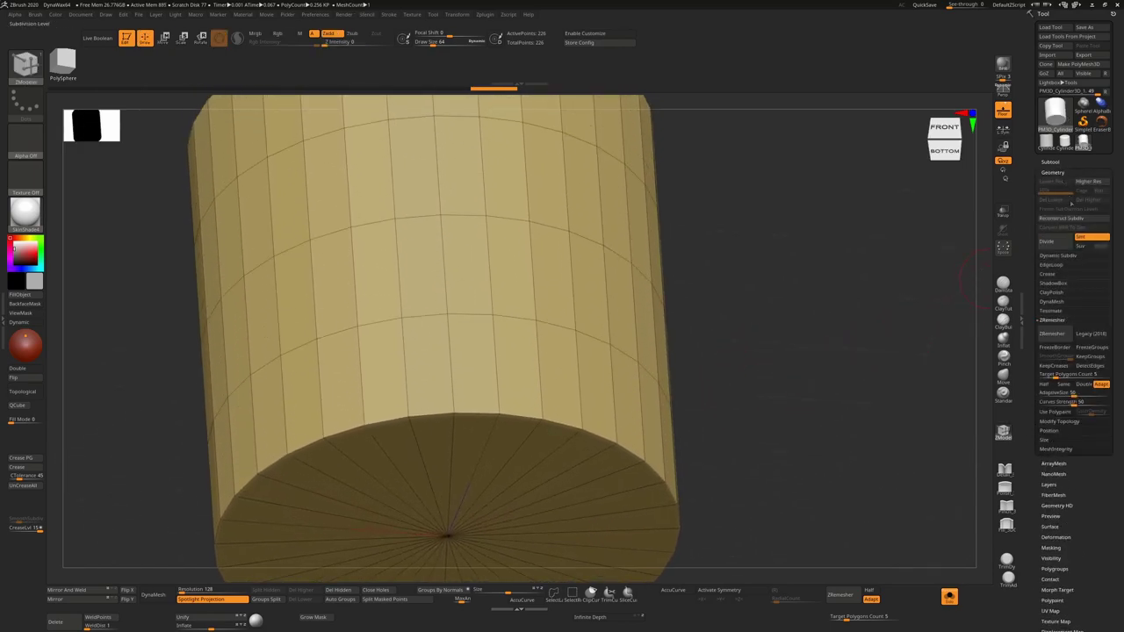
{"action": "left_click", "coordinate": [1058, 255]}
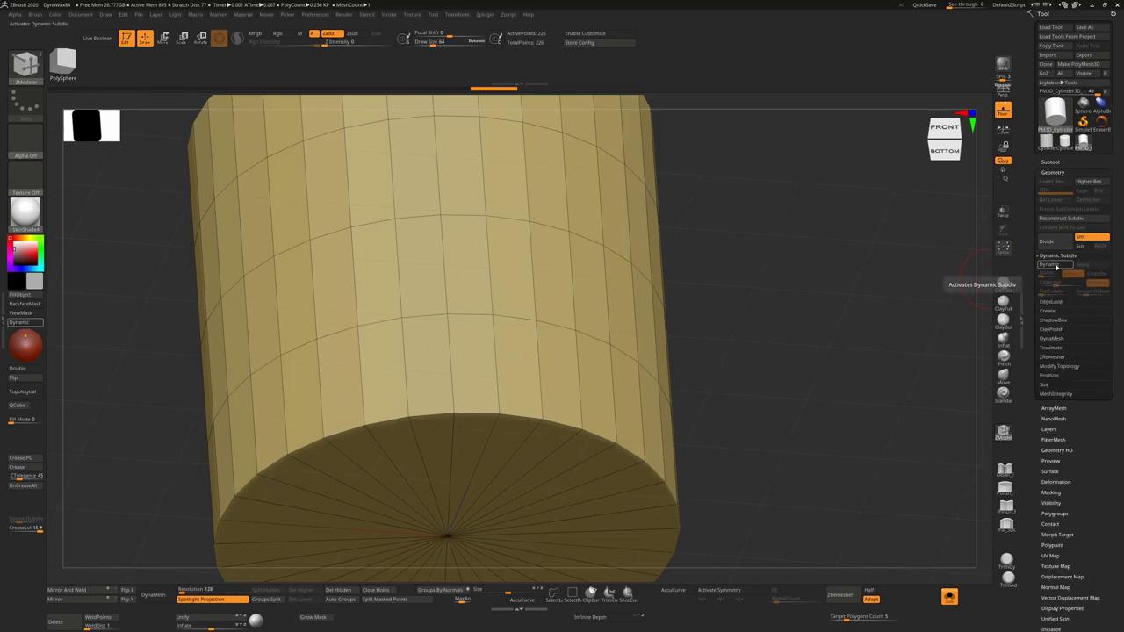
{"action": "left_click", "coordinate": [1059, 265]}
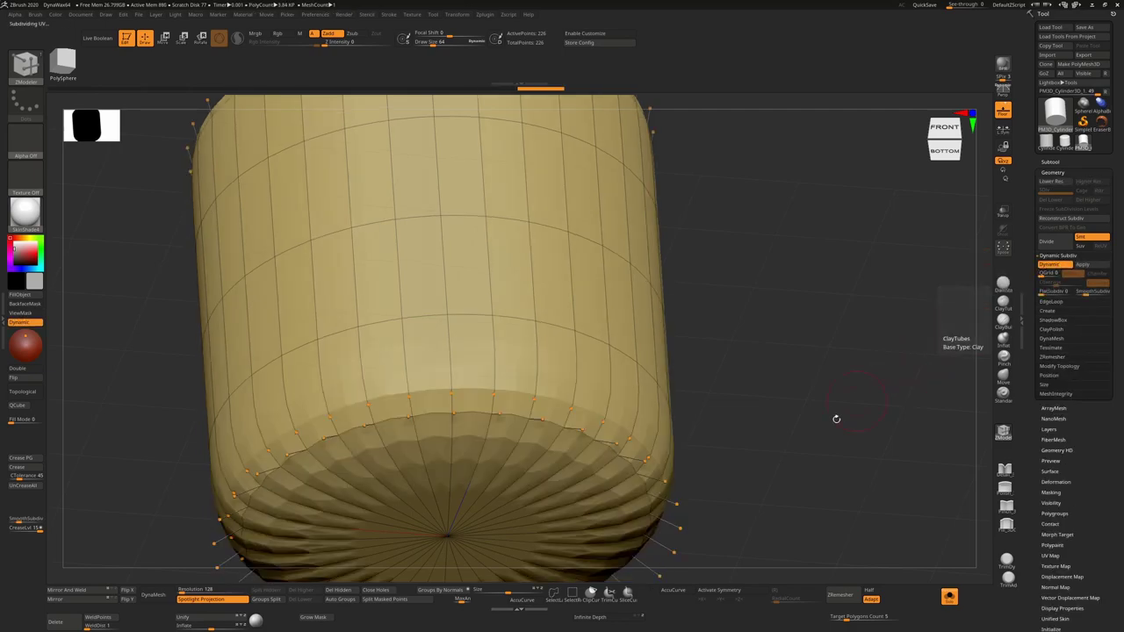
{"action": "left_click_drag", "start_coordinate": [778, 477], "coordinate": [820, 382], "text": "alt"}
{"action": "left_click", "coordinate": [1051, 265]}
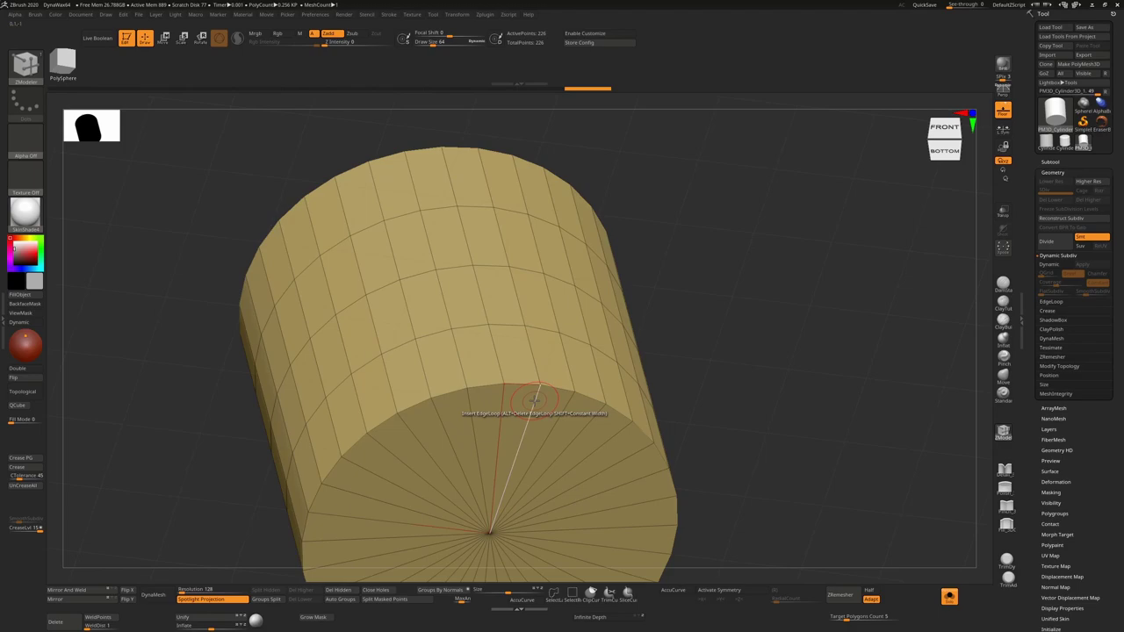
- Insert supporting edge loops close to the base rim, one on the bottom cap and one on the side wall
{"action": "left_click", "coordinate": [535, 400]}
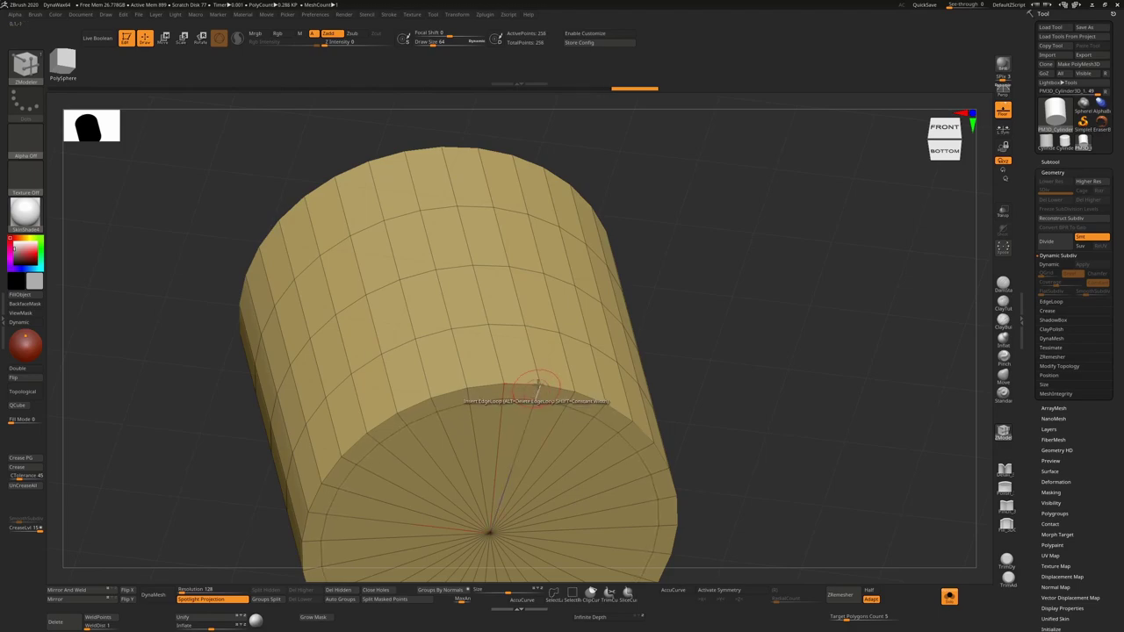
{"action": "left_click_drag", "start_coordinate": [534, 362], "coordinate": [540, 384]}
- Turn on Dynamic Subdiv, raise the SmoothSubdiv level and inspect the smoothed base edge without the polyframe
{"action": "key", "text": "d"}
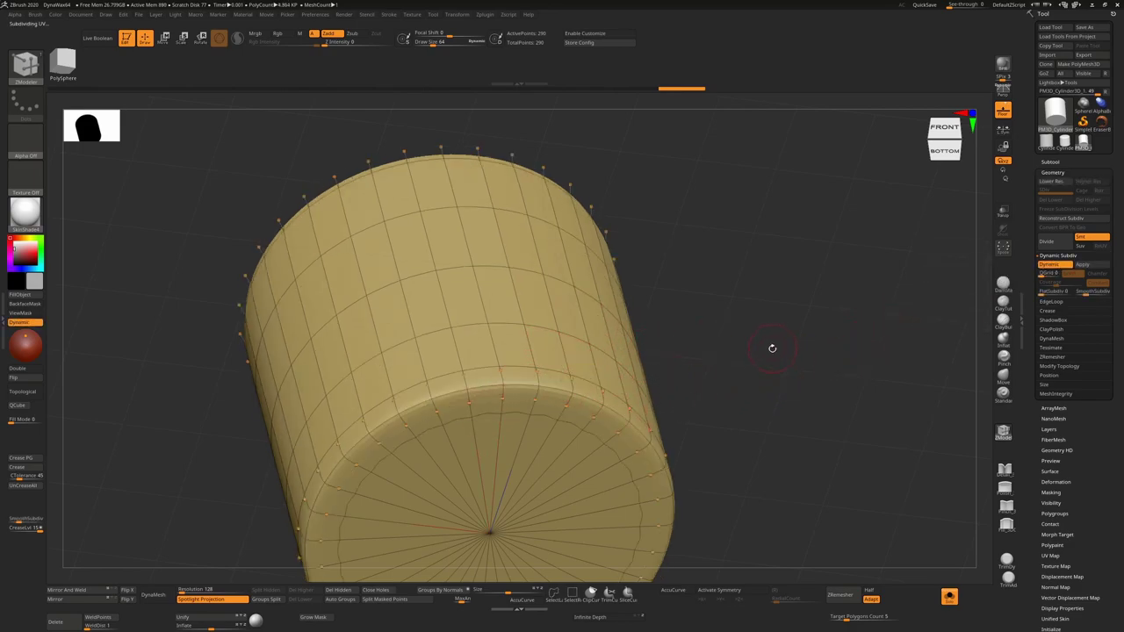
{"action": "key", "text": "shift"}
{"action": "left_click_drag", "start_coordinate": [1086, 292], "coordinate": [1090, 292]}
{"action": "key", "text": "shift+f"}
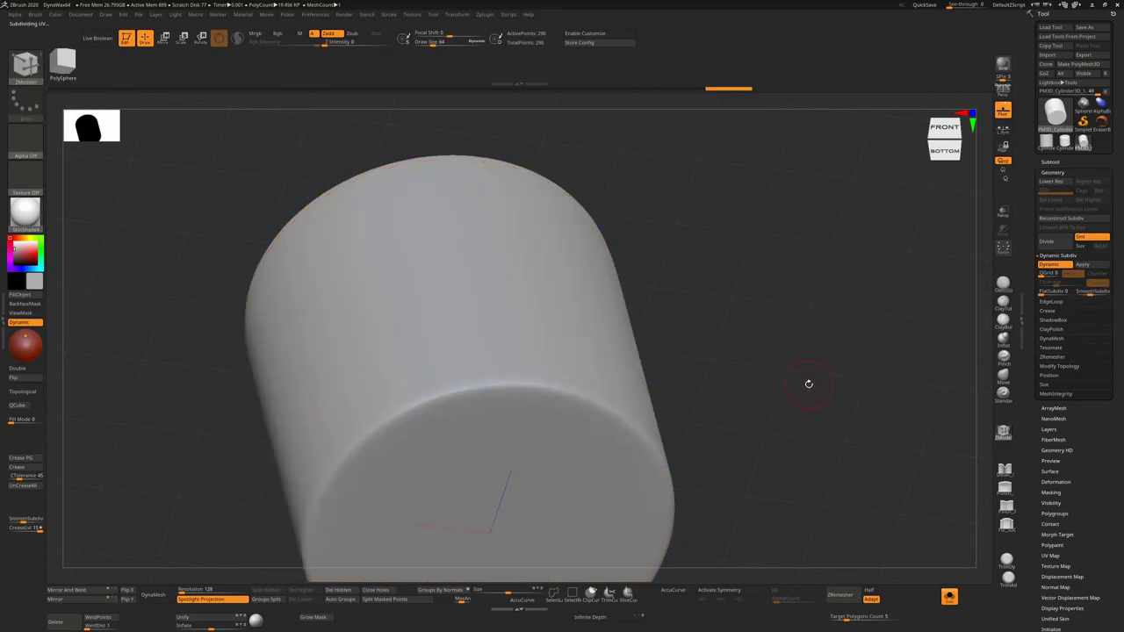
{"action": "key", "text": "shift+f"}
{"action": "left_click_drag", "start_coordinate": [779, 339], "coordinate": [716, 472], "text": "shift"}
{"action": "key", "text": "shift+f"}
{"action": "key", "text": "shift"}
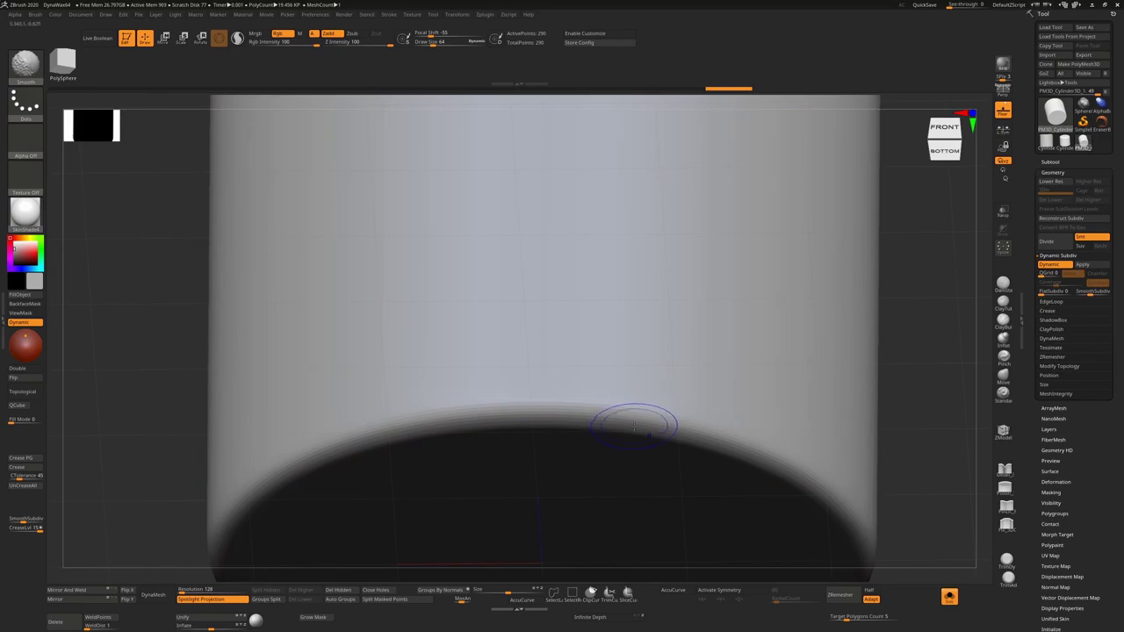
- With Dynamic Subdiv off and the polyframe shown, scale the complete base rim edge loop slightly inward using Scale with EdgeLoop Complete
{"action": "key", "text": "shift+d"}
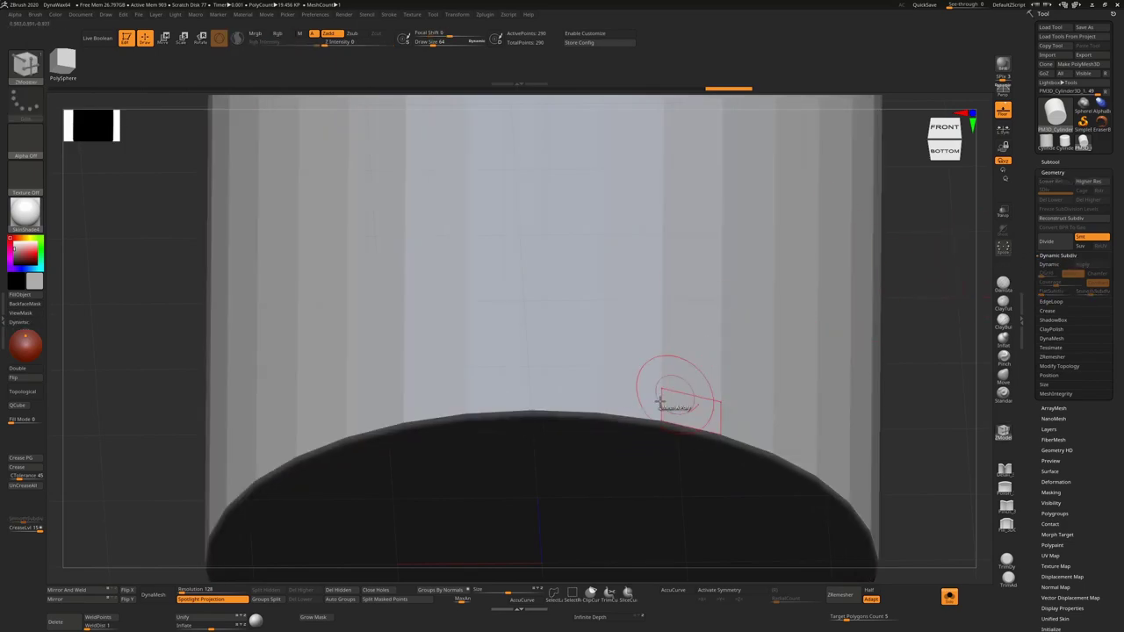
{"action": "key", "text": "shift+f"}
{"action": "left_click_drag", "start_coordinate": [941, 321], "coordinate": [593, 424]}
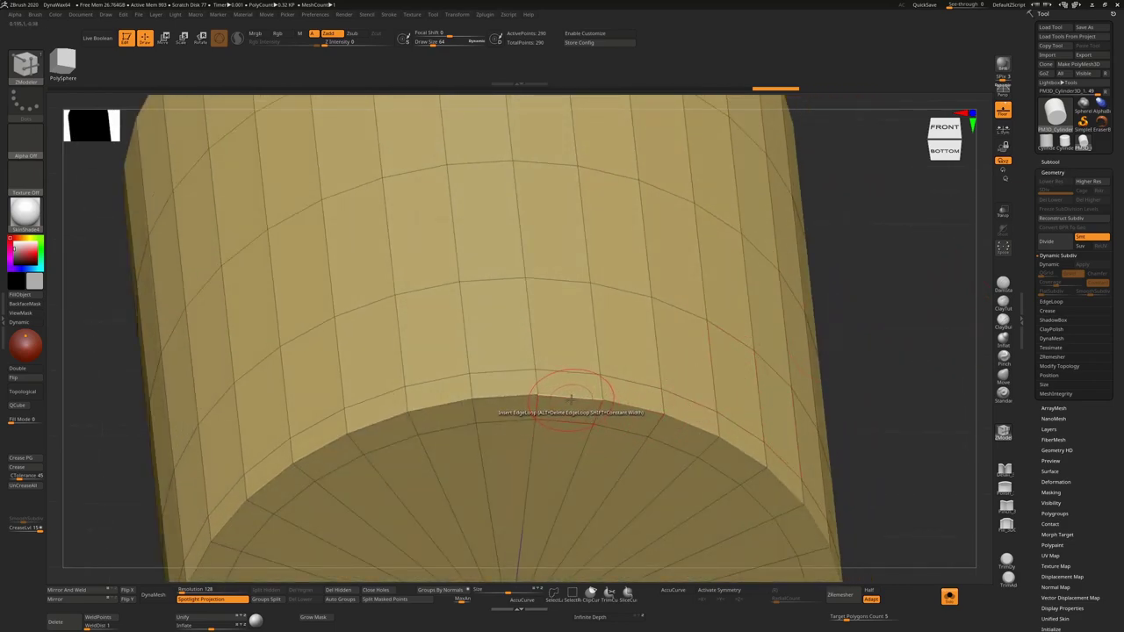
{"action": "key", "text": "space"}
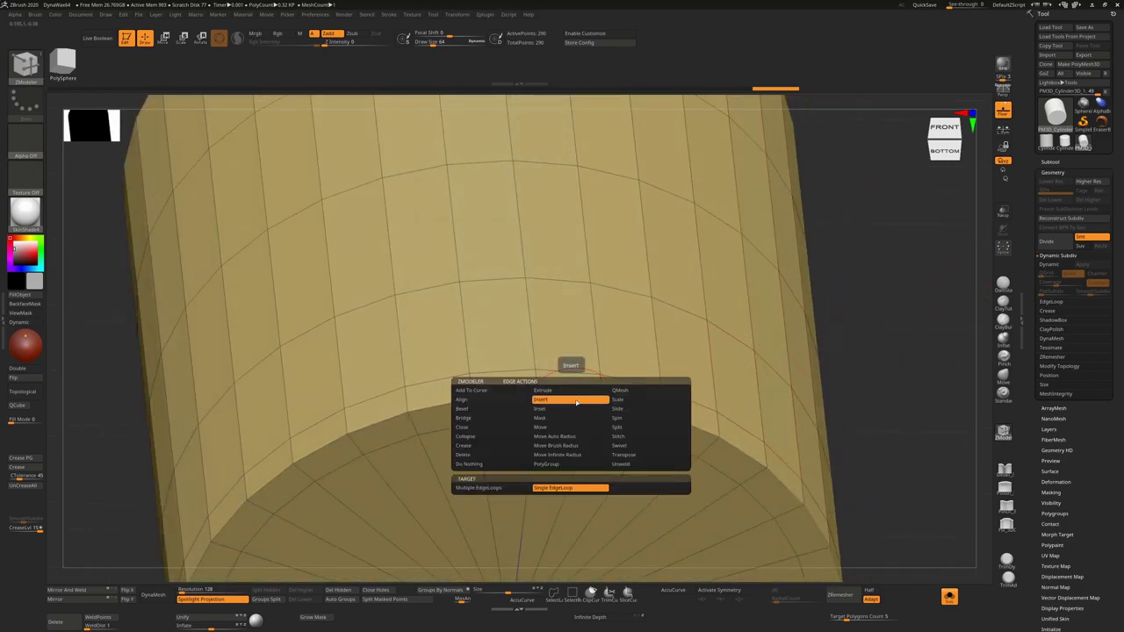
{"action": "key", "text": "space"}
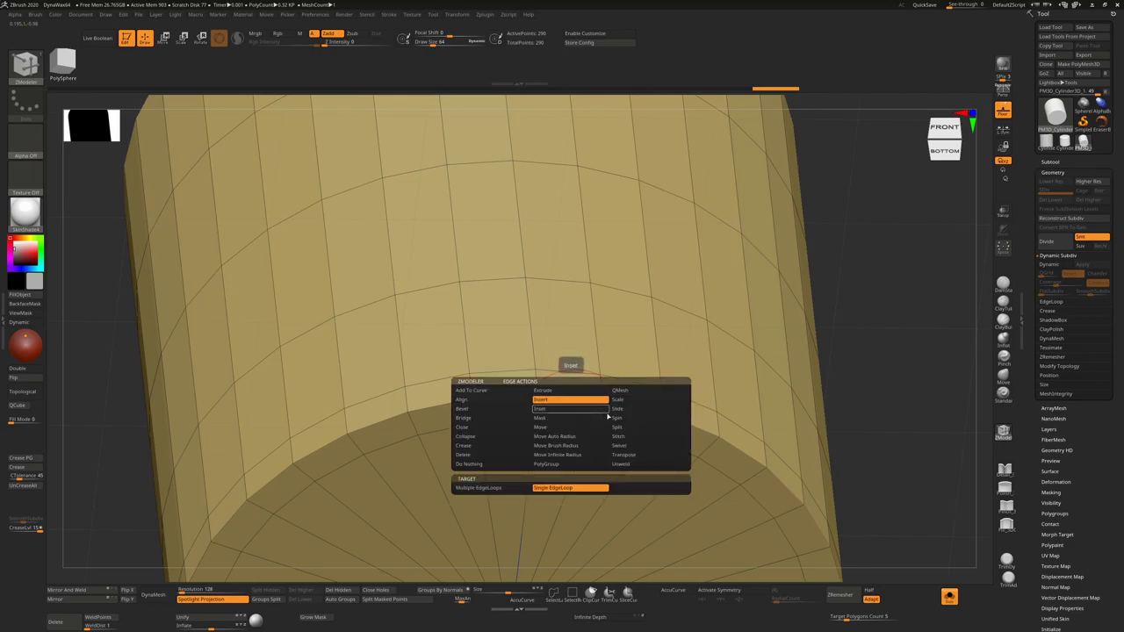
{"action": "left_click", "coordinate": [622, 400]}
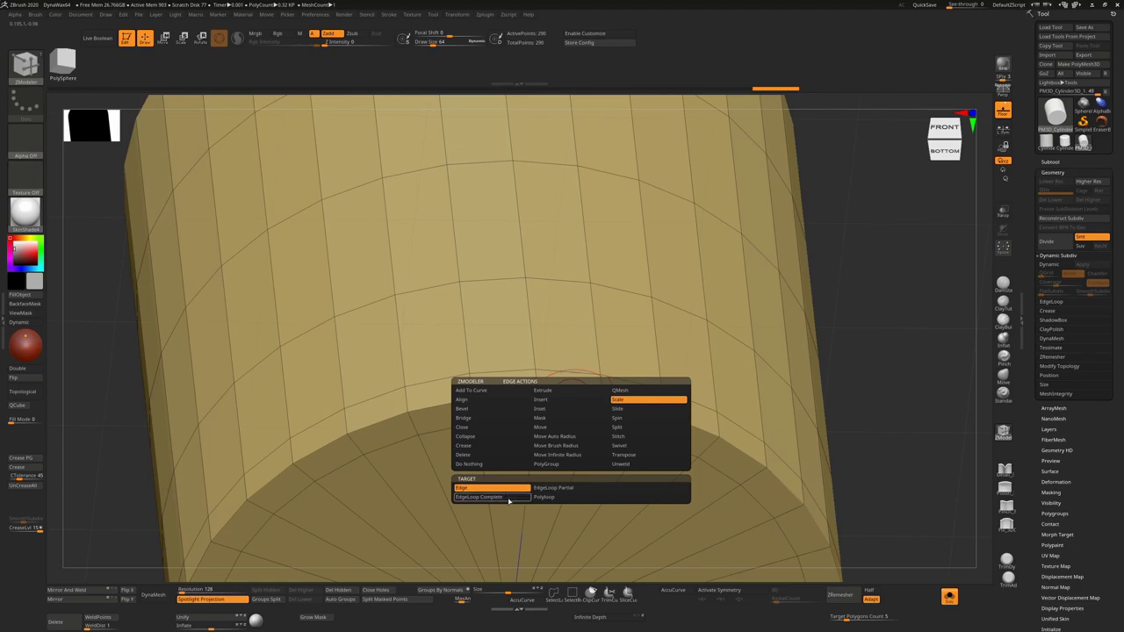
{"action": "key", "text": "space"}
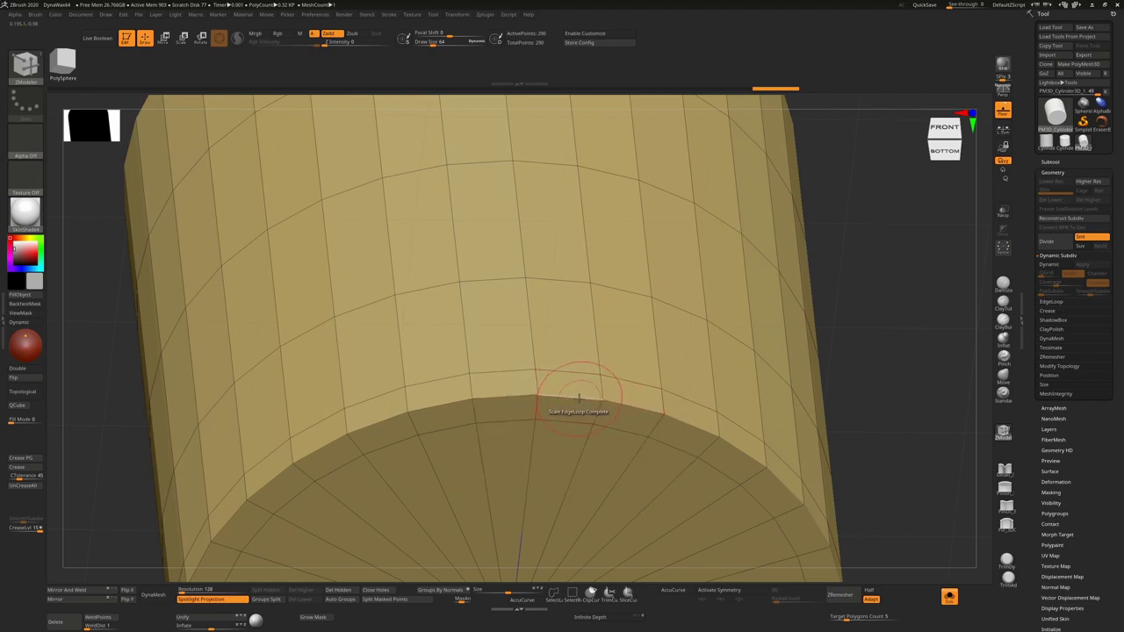
{"action": "left_click_drag", "start_coordinate": [579, 398], "coordinate": [583, 381]}
- Preview the cylinder with Dynamic Subdiv and examine how its base and open rim smooth without the polyframe
{"action": "left_click_drag", "start_coordinate": [923, 323], "coordinate": [729, 386]}
{"action": "key", "text": "d"}
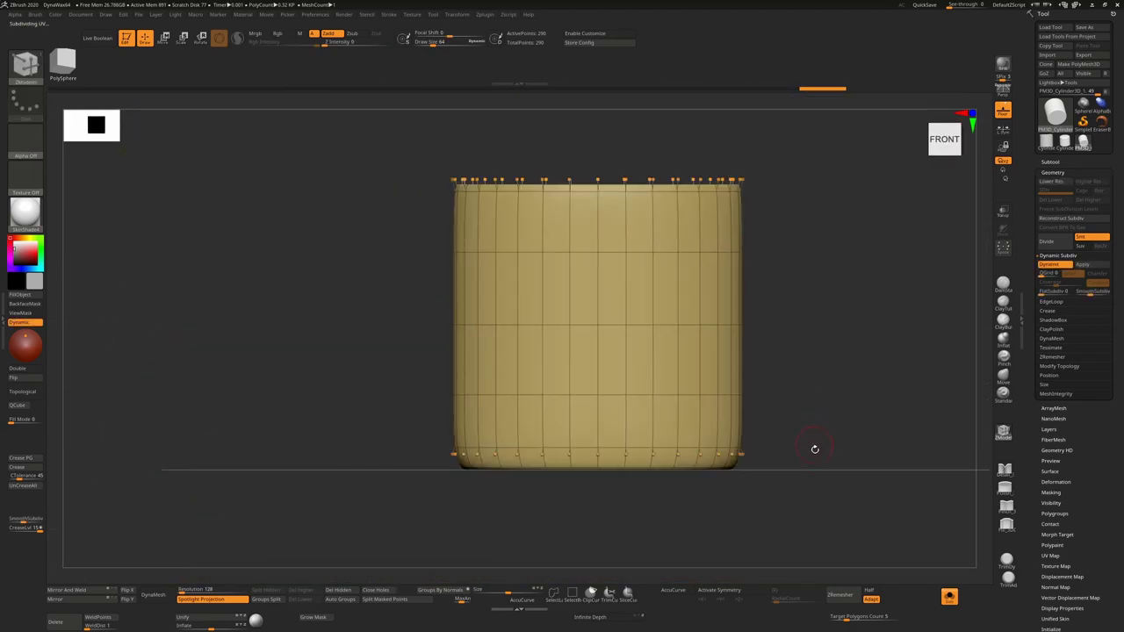
{"action": "right_click_drag", "start_coordinate": [774, 440], "coordinate": [813, 437]}
{"action": "left_click_drag", "start_coordinate": [824, 321], "coordinate": [798, 485], "text": "alt"}
{"action": "left_click_drag", "start_coordinate": [798, 485], "coordinate": [833, 404], "text": "alt"}
{"action": "key", "text": "shift+f"}
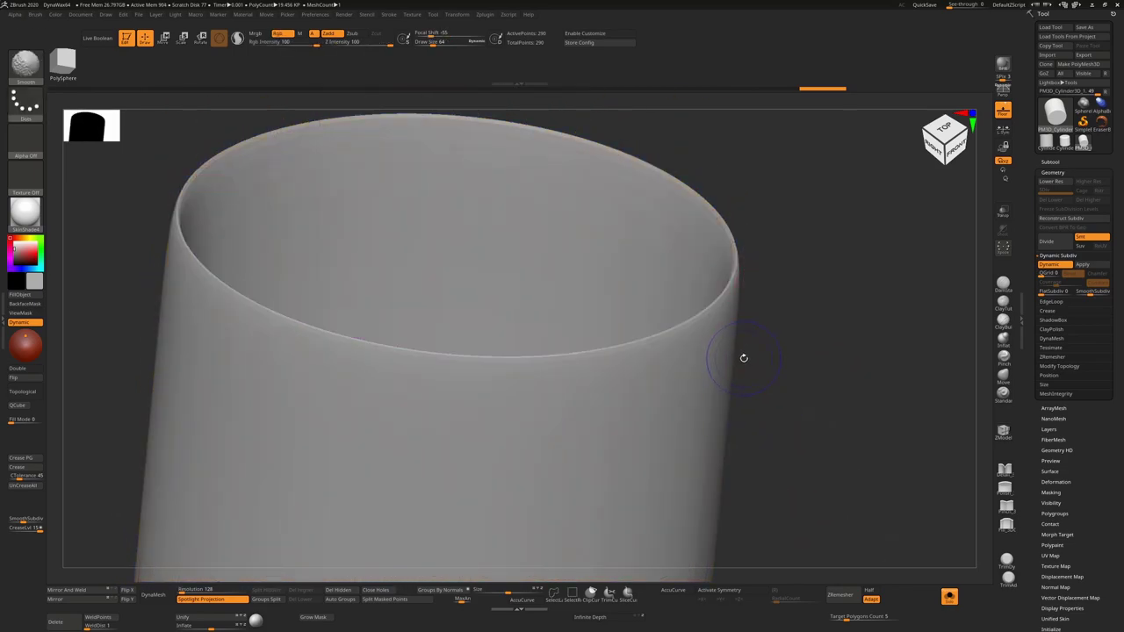
- With Dynamic Subdiv off, insert single edge loops just below the open rim, one on the outer wall and one on the inner wall
{"action": "key", "text": "shift+f"}
{"action": "key", "text": "shift+d"}
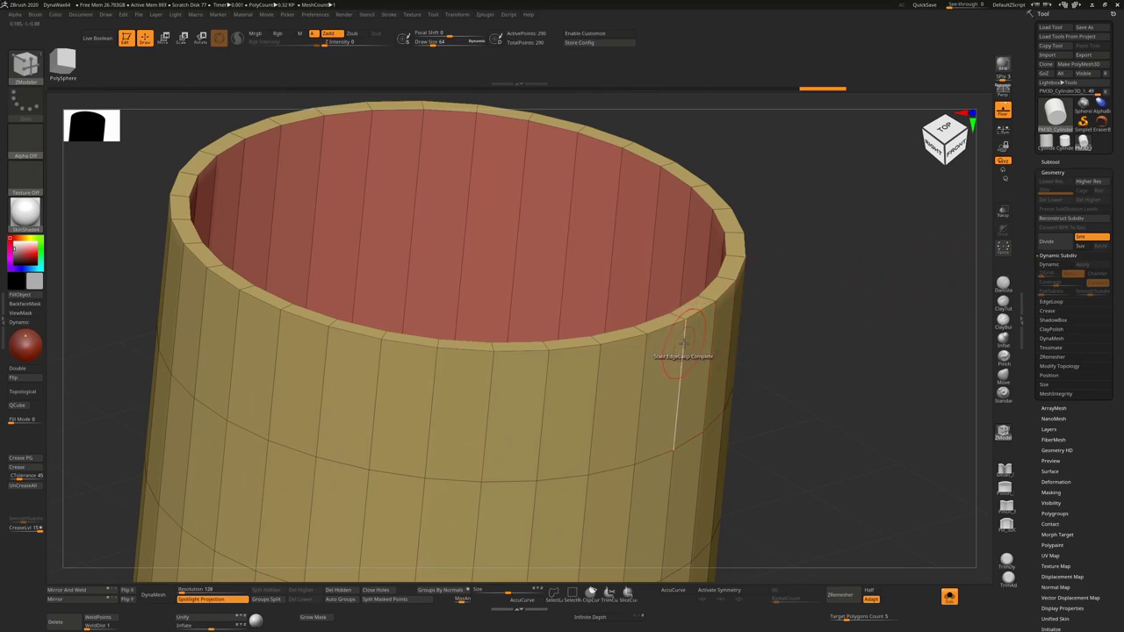
{"action": "key", "text": "space"}
{"action": "key", "text": "space"}
{"action": "left_click", "coordinate": [666, 355]}
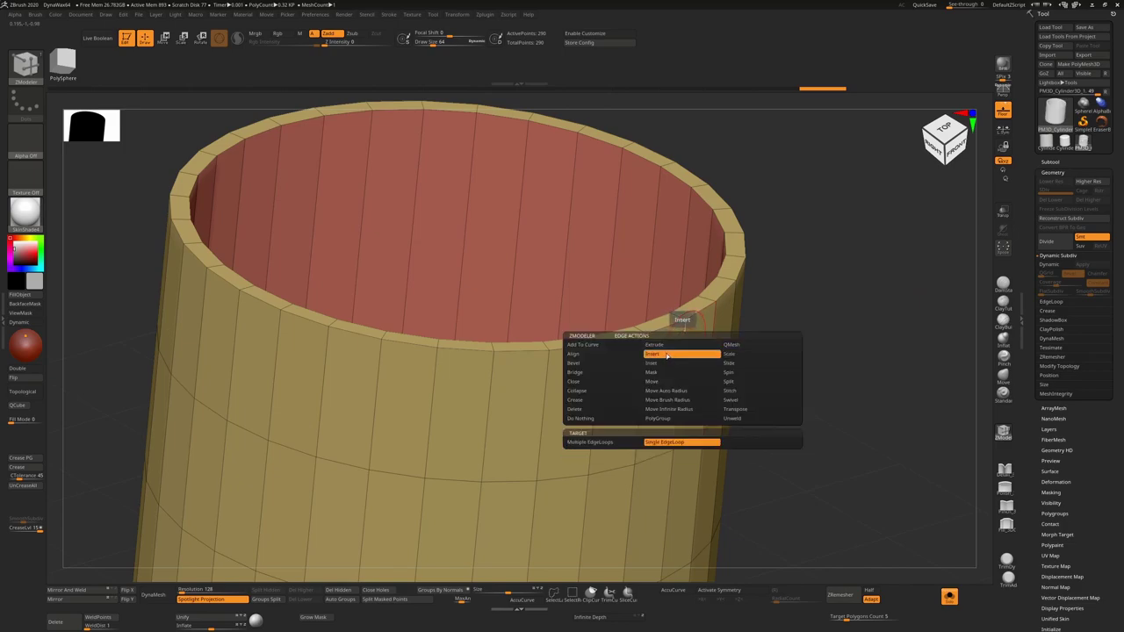
{"action": "left_click_drag", "start_coordinate": [684, 341], "coordinate": [690, 315]}
{"action": "left_click_drag", "start_coordinate": [816, 316], "coordinate": [883, 283]}
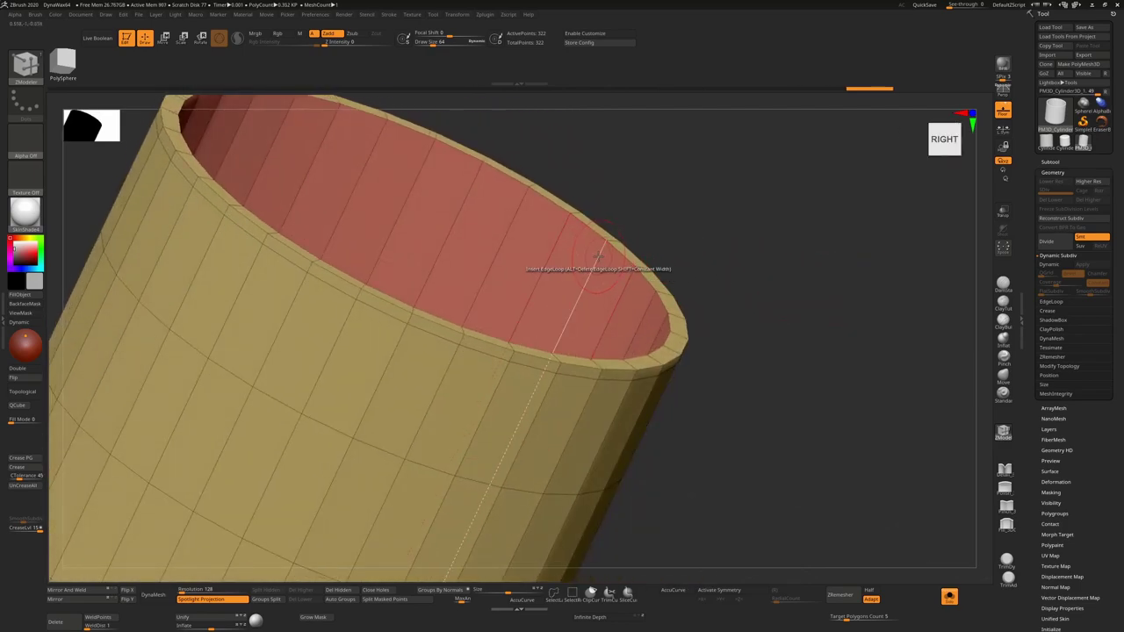
{"action": "left_click", "coordinate": [599, 253]}
{"action": "left_click_drag", "start_coordinate": [840, 322], "coordinate": [817, 316]}
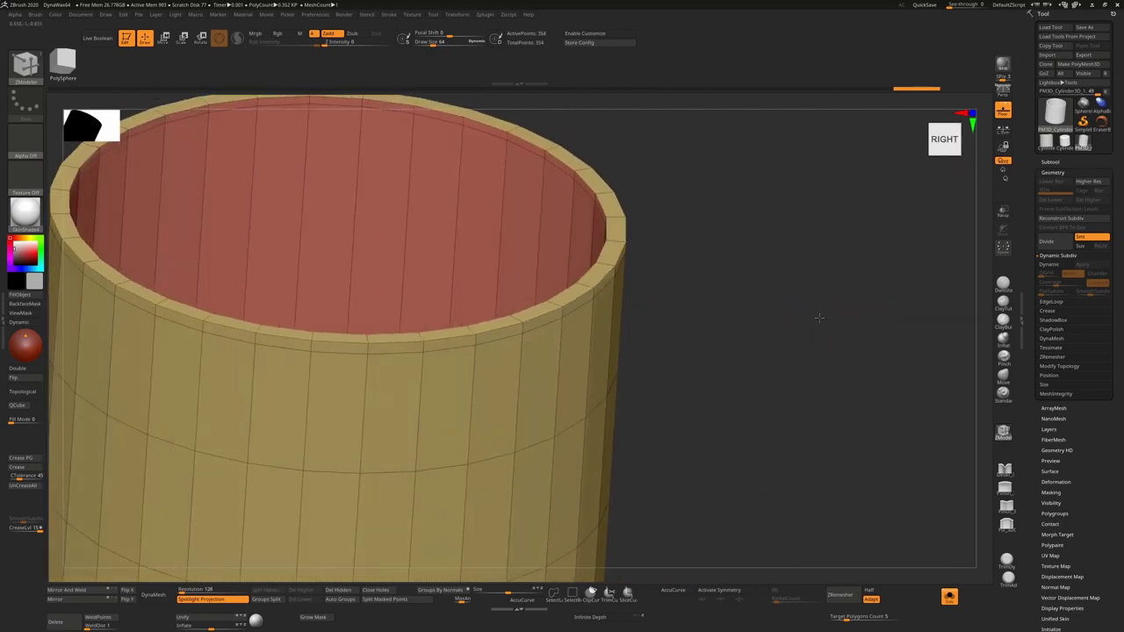
- Preview Dynamic Subdiv to check the smoothed open rim and look into the hollow
{"action": "key", "text": "d"}
{"action": "left_click_drag", "start_coordinate": [717, 339], "coordinate": [677, 364]}
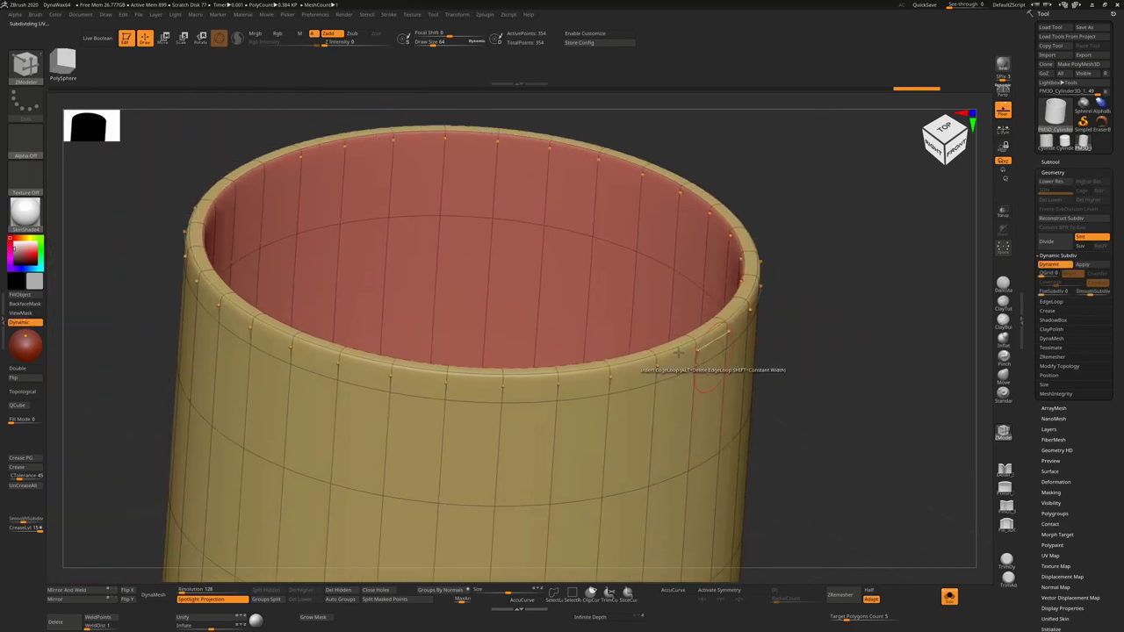
{"action": "left_click_drag", "start_coordinate": [905, 332], "coordinate": [898, 371]}
- With Dynamic Subdiv off, insert supporting edge loops beside the hollow's floor edge, on the floor and on the inner wall
{"action": "key", "text": "shift+d"}
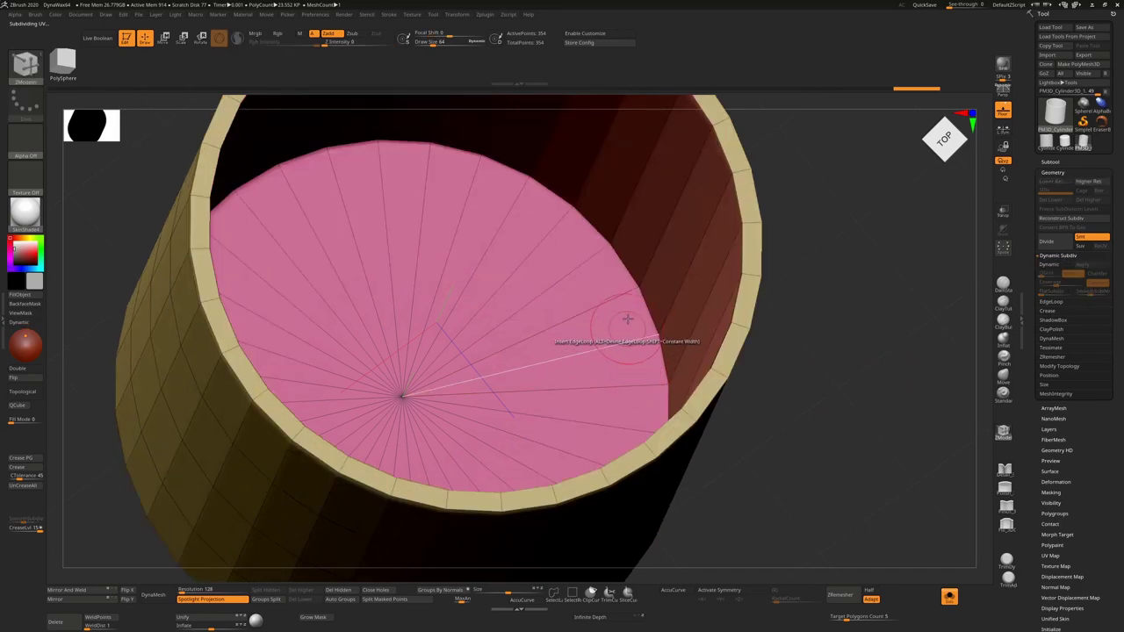
{"action": "left_click_drag", "start_coordinate": [863, 284], "coordinate": [595, 307]}
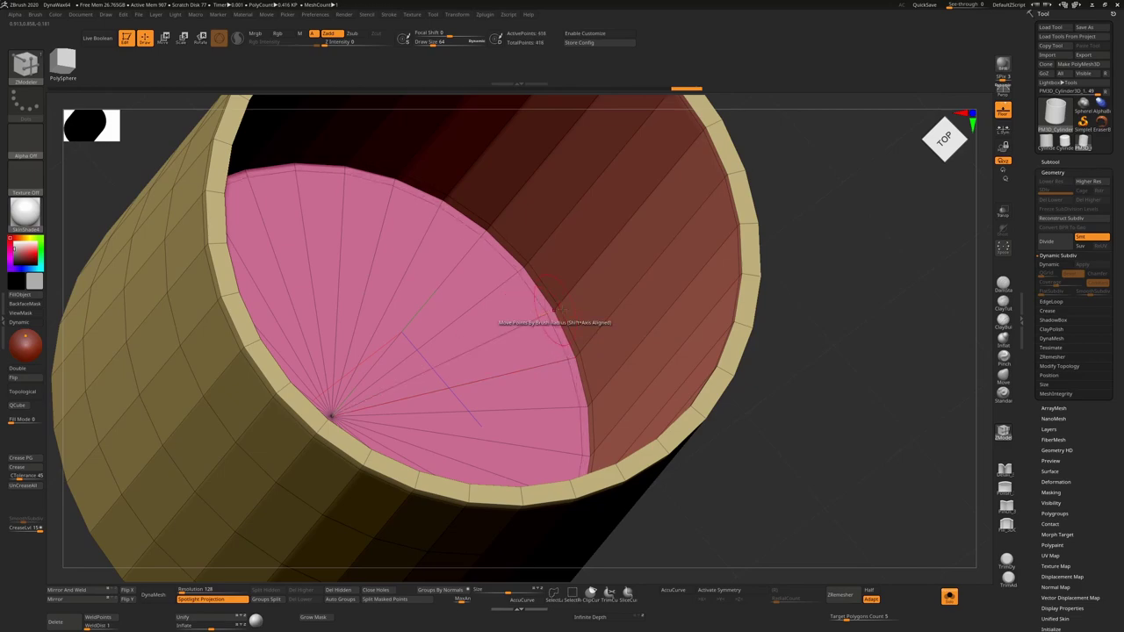
{"action": "left_click_drag", "start_coordinate": [851, 430], "coordinate": [835, 347], "text": "alt"}
- Turn on Dynamic Subdiv, hide the polyframe and face the smoothed cup from the front
{"action": "key", "text": "d"}
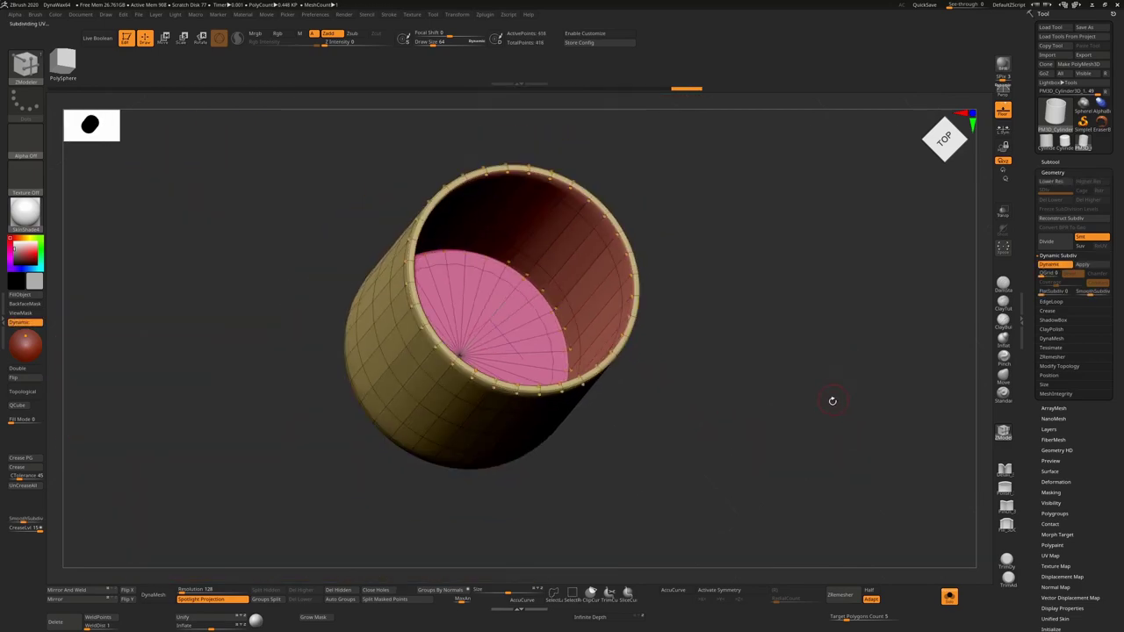
{"action": "key", "text": "shift+f"}
{"action": "left_click_drag", "start_coordinate": [816, 425], "coordinate": [776, 426]}
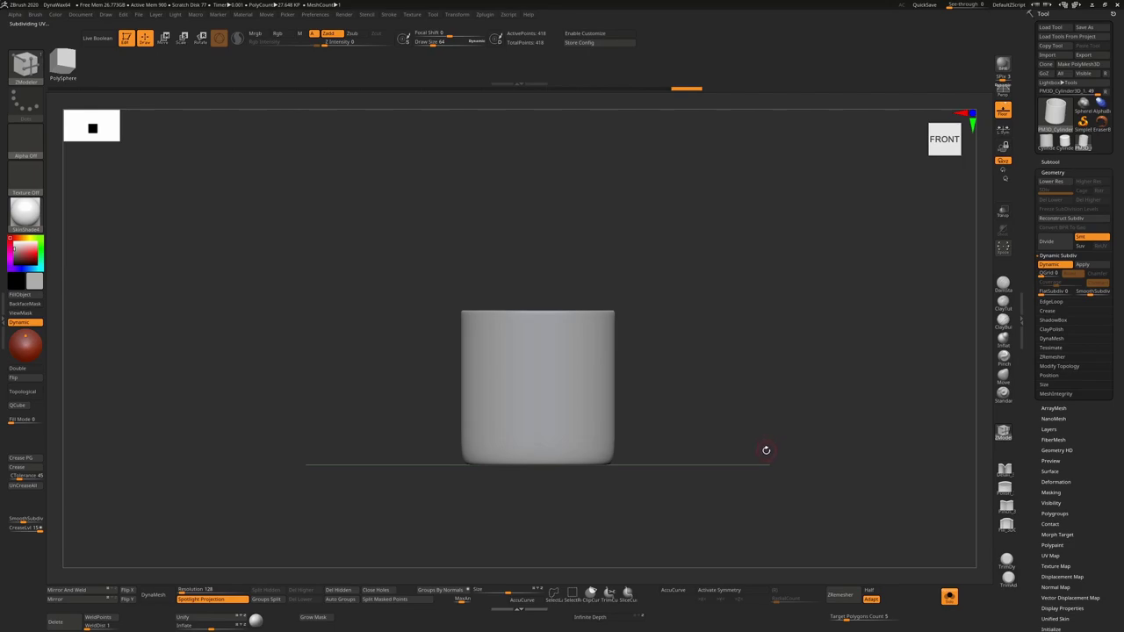
- Apply the Taper deformer to the cup, narrowing its base and widening its opening
{"action": "key", "text": "w"}
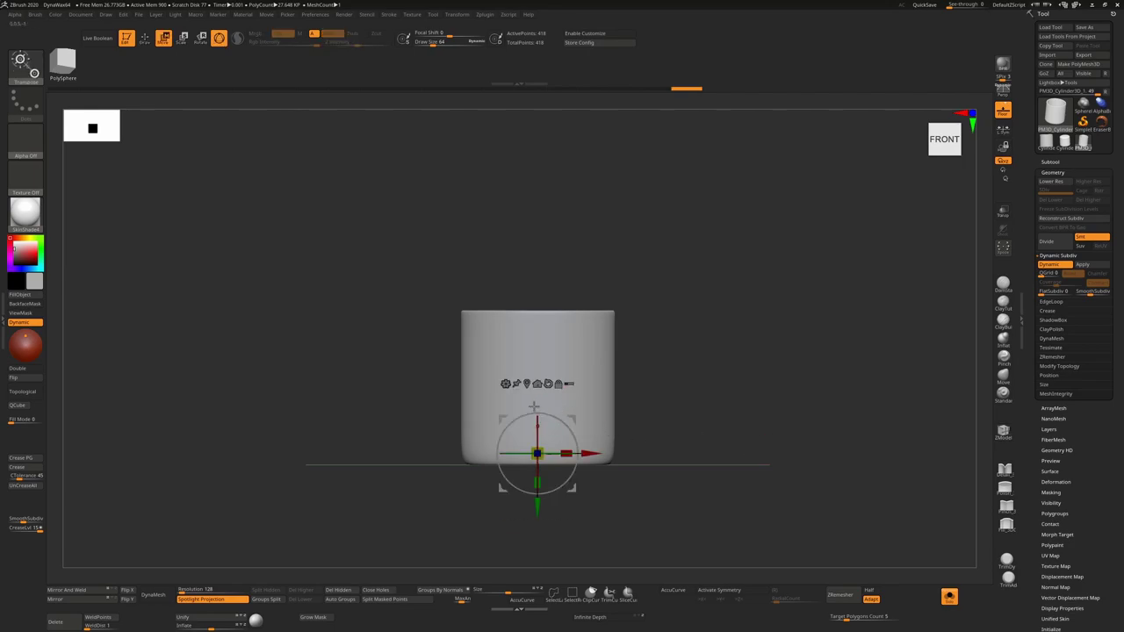
{"action": "left_click", "coordinate": [505, 384]}
{"action": "left_click", "coordinate": [505, 384]}
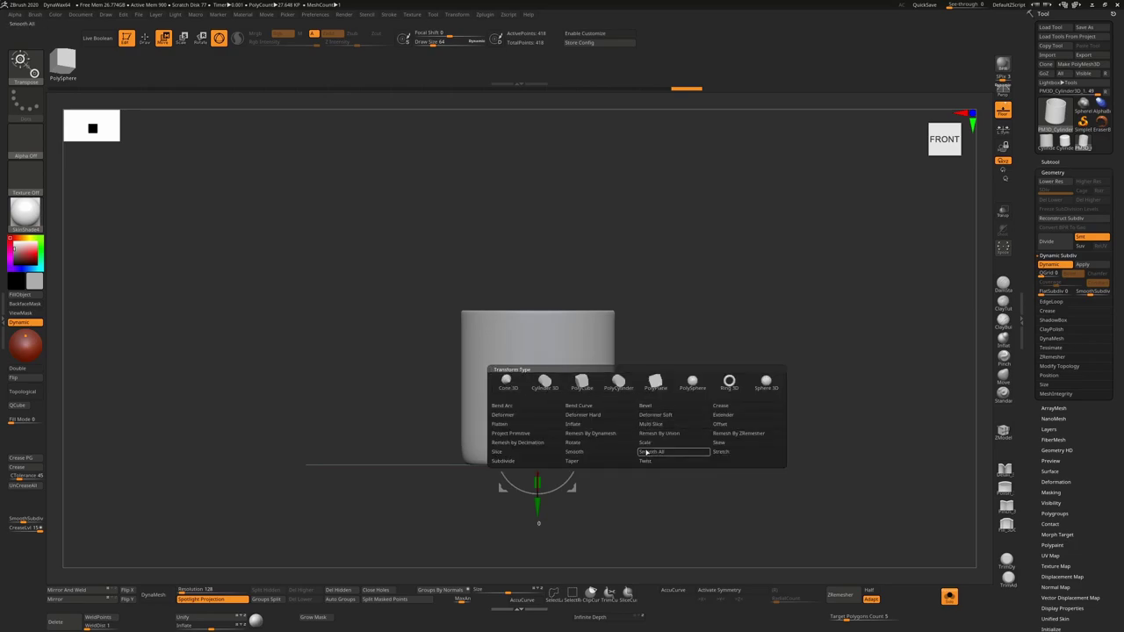
{"action": "left_click", "coordinate": [613, 462]}
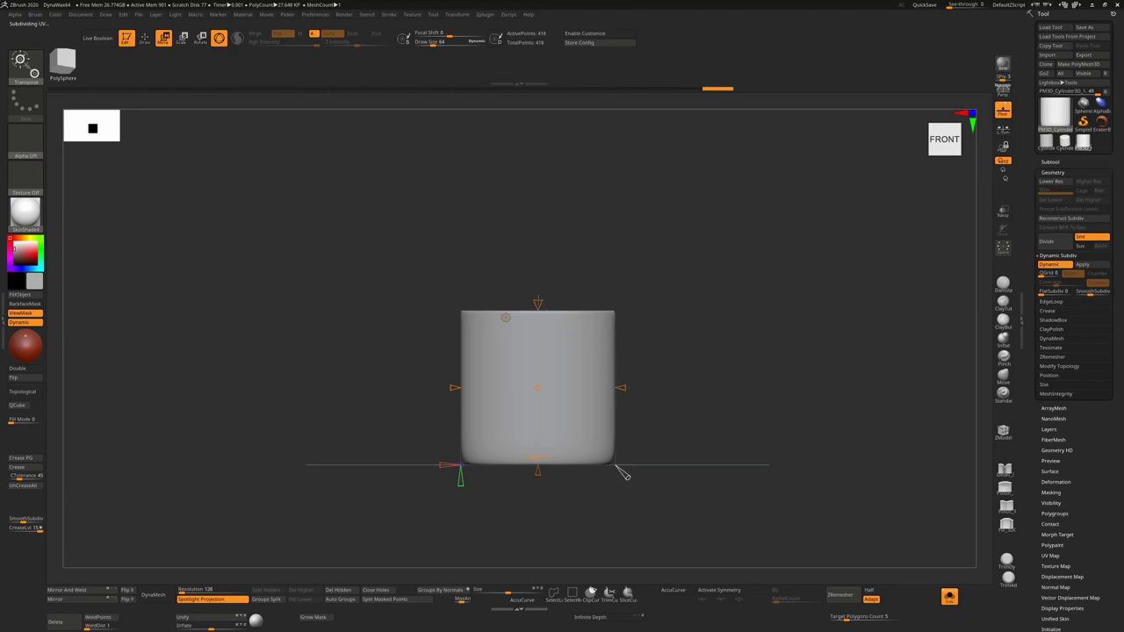
{"action": "left_click_drag", "start_coordinate": [539, 301], "coordinate": [561, 353]}
{"action": "left_click_drag", "start_coordinate": [538, 471], "coordinate": [543, 447]}
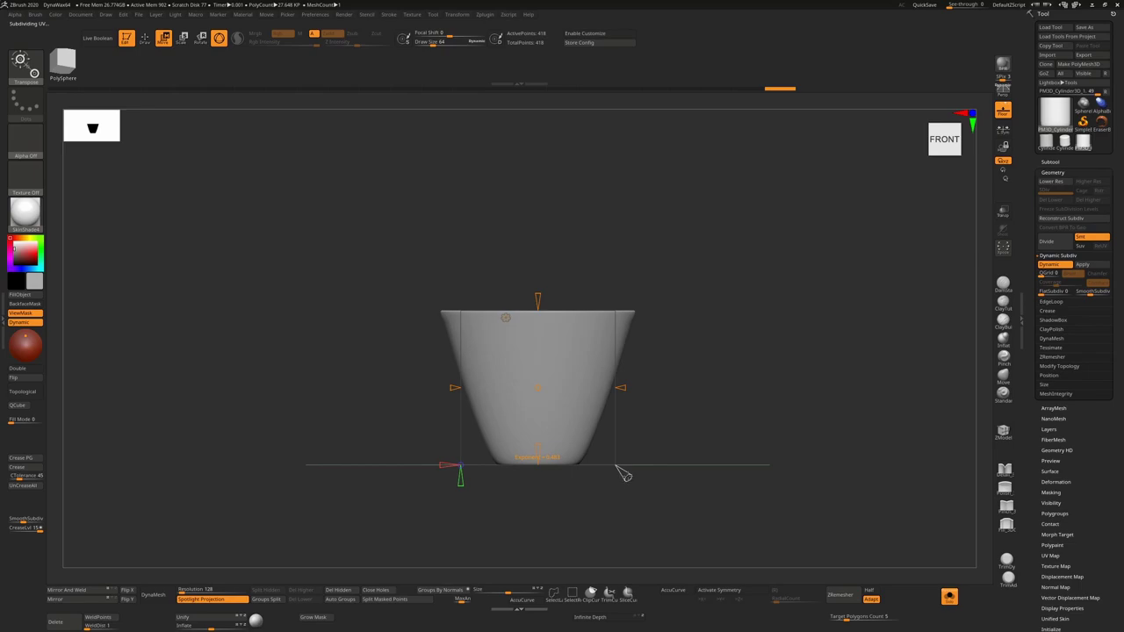
- Refine the taper's curvature into a rounded body with a flared lip, accept the deformation and return to Draw mode
{"action": "left_click_drag", "start_coordinate": [627, 477], "coordinate": [630, 479]}
{"action": "left_click_drag", "start_coordinate": [538, 446], "coordinate": [538, 445]}
{"action": "left_click_drag", "start_coordinate": [631, 479], "coordinate": [630, 478]}
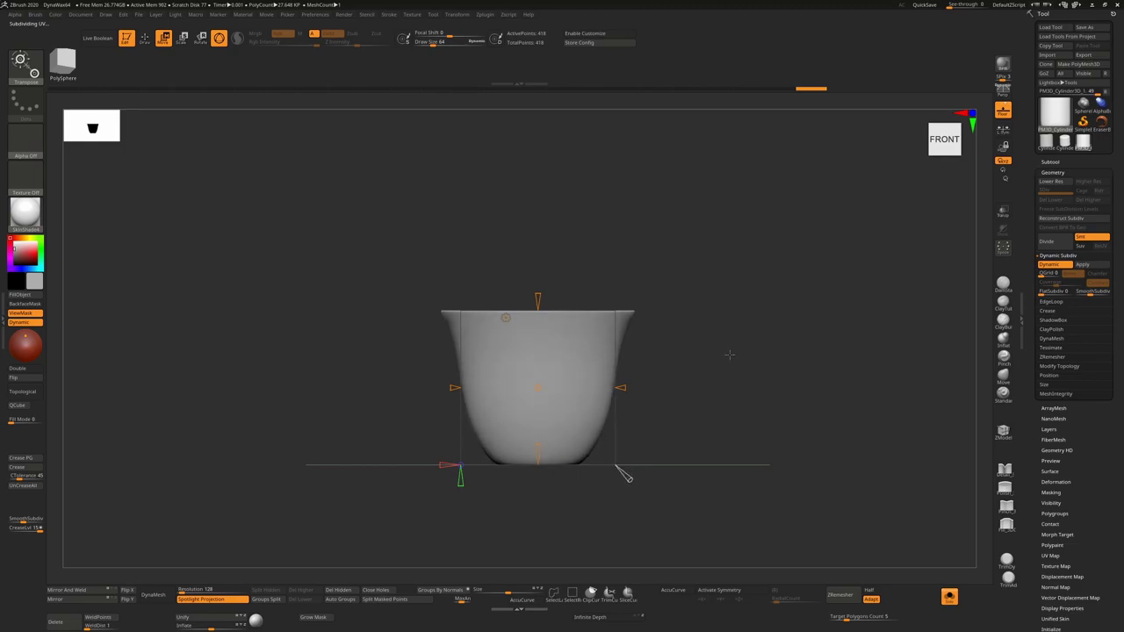
{"action": "mouse_move", "coordinate": [731, 356]}
{"action": "left_mouse_down"}
{"action": "mouse_move", "coordinate": [735, 395]}
{"action": "mouse_move", "coordinate": [732, 365]}
{"action": "left_mouse_up"}
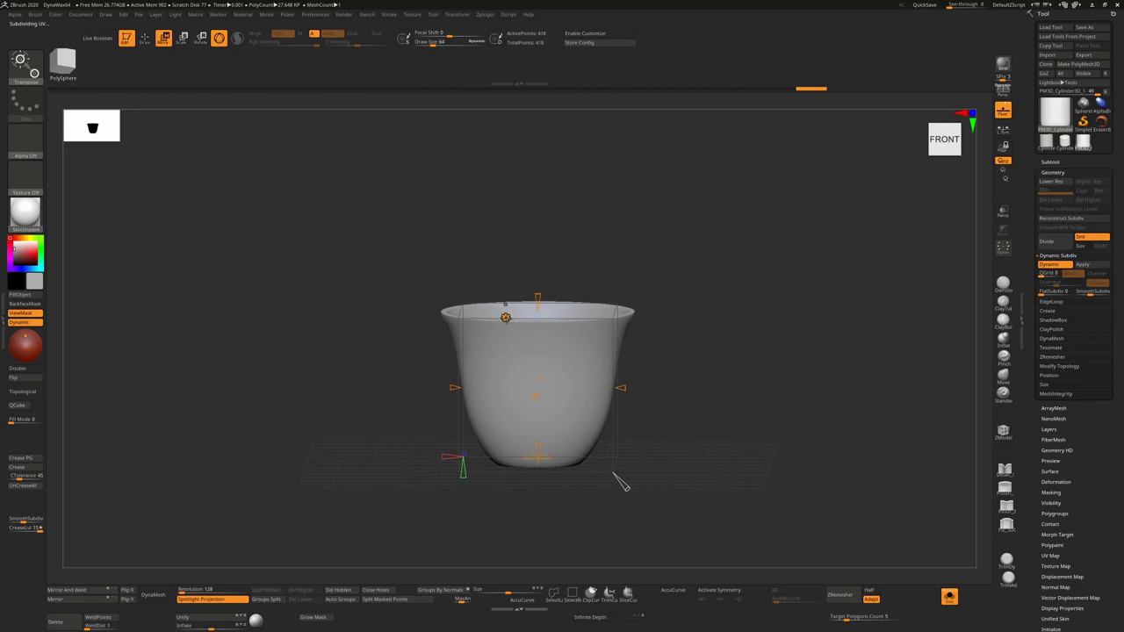
{"action": "left_click", "coordinate": [505, 317]}
{"action": "left_click", "coordinate": [640, 326]}
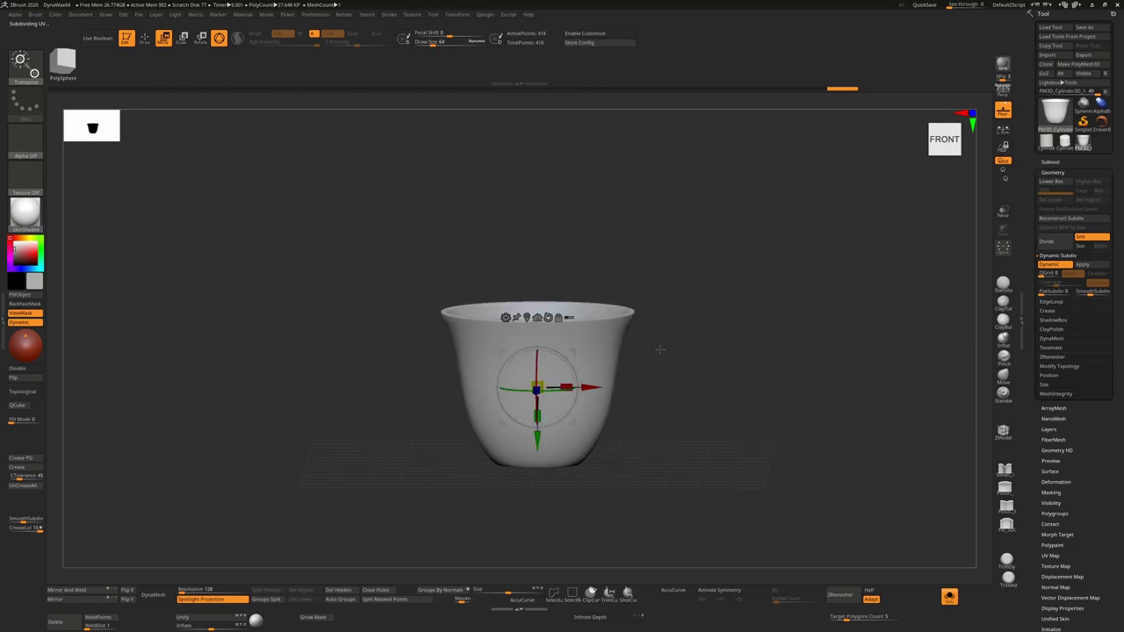
{"action": "key", "text": "q"}
- Examine the tapered cup's smoothed shape and edge flow up close, with and without the polyframe
{"action": "mouse_move", "coordinate": [709, 373]}
{"action": "left_mouse_down", "text": "alt"}
{"action": "mouse_move", "coordinate": [680, 413]}
{"action": "mouse_move", "coordinate": [730, 419]}
{"action": "mouse_move", "coordinate": [715, 401]}
{"action": "mouse_move", "coordinate": [735, 418]}
{"action": "mouse_move", "coordinate": [798, 362]}
{"action": "left_mouse_up", "text": "alt"}
{"action": "key", "text": "shift+f"}
{"action": "key", "text": "shift+f"}
{"action": "key", "text": "shift+f"}
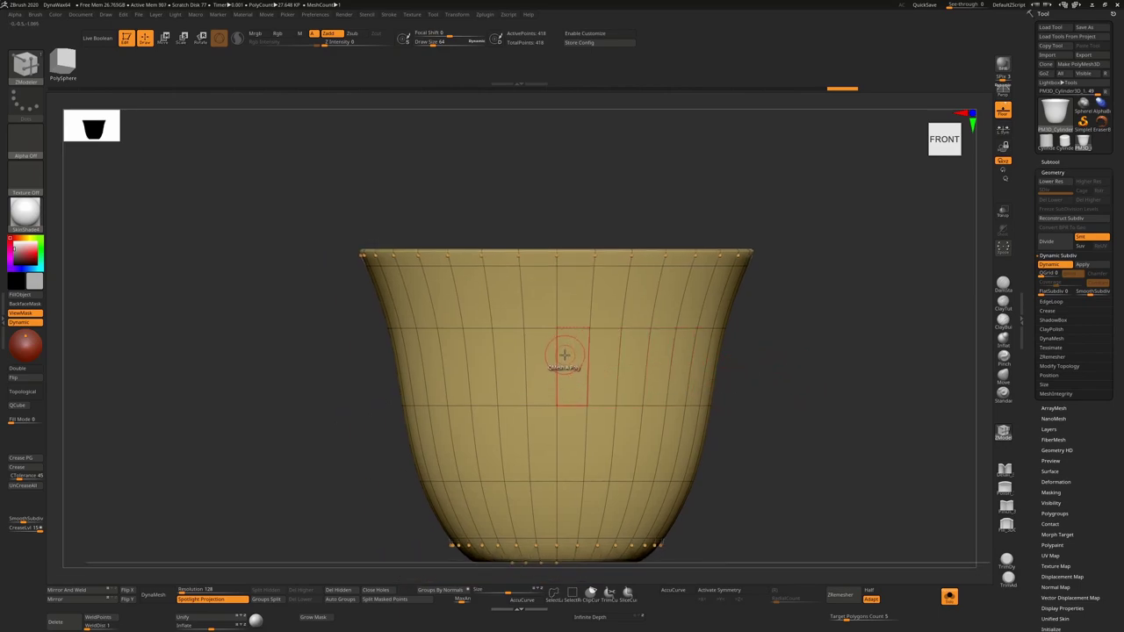
{"action": "key", "text": "shift+f"}
{"action": "key", "text": "shift+f"}
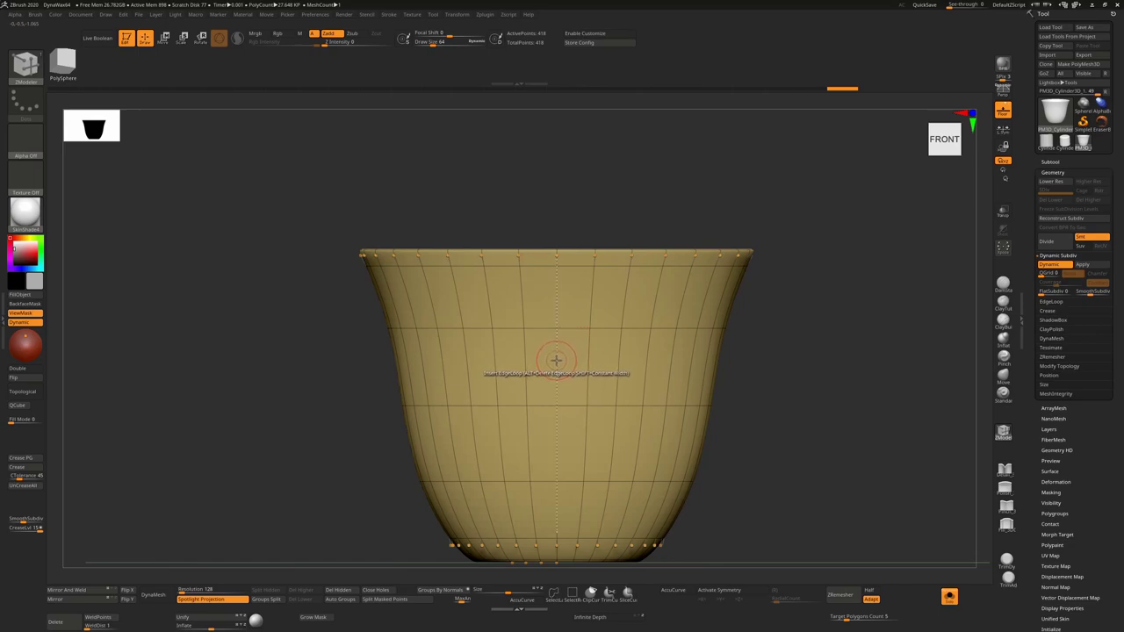
- Switch off Dynamic Subdiv, reselect the ZModeler brush and show the cup's polyframe in front view
{"action": "left_click", "coordinate": [558, 359]}
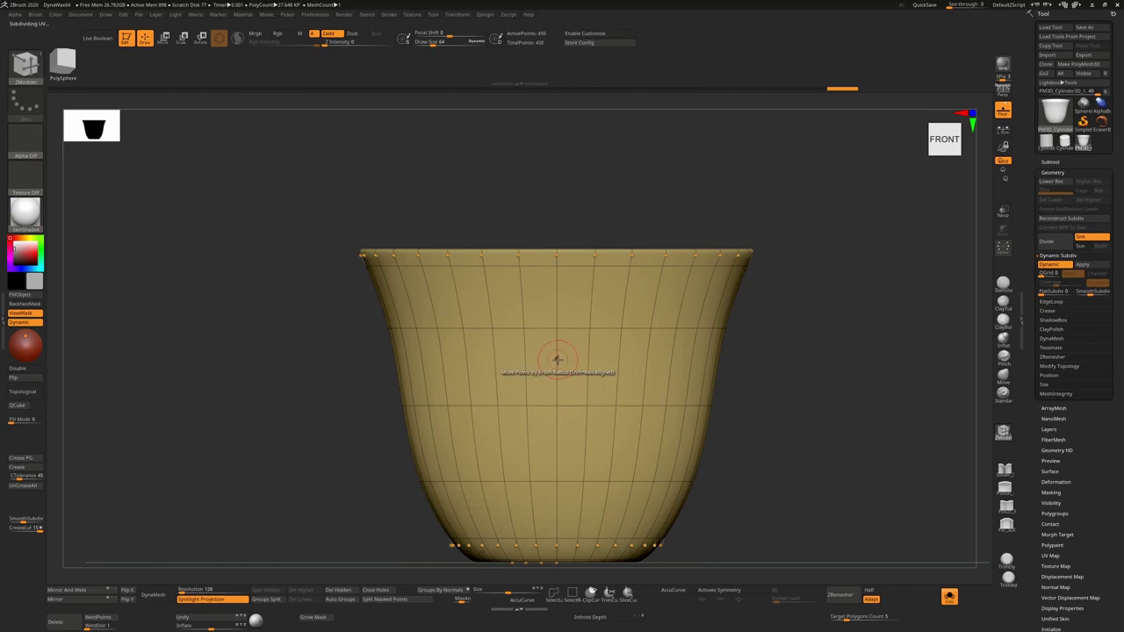
{"action": "mouse_move", "coordinate": [786, 336]}
{"action": "left_mouse_down"}
{"action": "mouse_move", "coordinate": [744, 369]}
{"action": "mouse_move", "coordinate": [744, 401]}
{"action": "mouse_move", "coordinate": [738, 354]}
{"action": "mouse_move", "coordinate": [736, 364]}
{"action": "left_mouse_up"}
{"action": "key", "text": "shift+d"}
{"action": "key", "text": "b"}
{"action": "key", "text": "z"}
{"action": "key", "text": "m"}
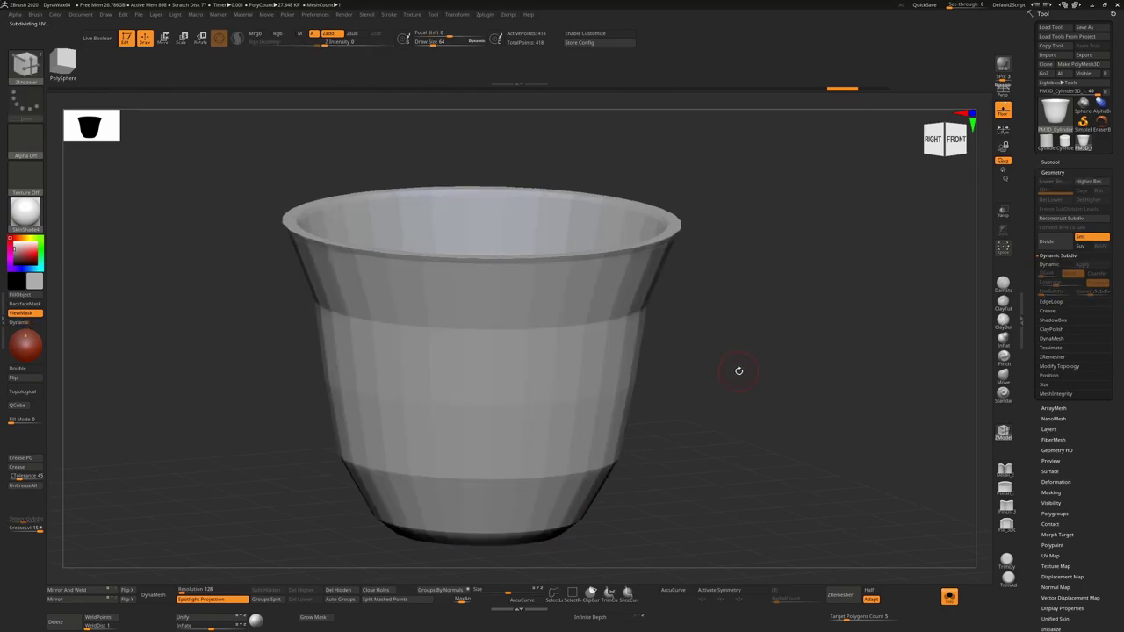
{"action": "key", "text": "shift+f"}
{"action": "left_click_drag", "start_coordinate": [750, 374], "coordinate": [735, 366], "text": "shift"}
{"action": "key", "text": "f"}
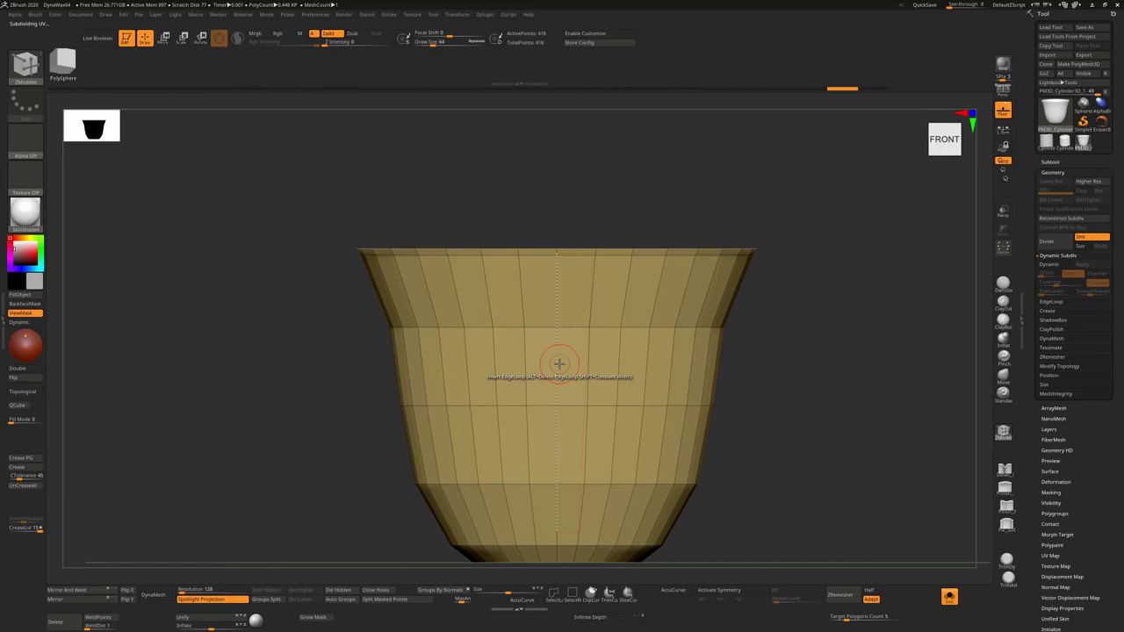
- Insert two horizontal edge loops around the cup's body, one in the upper middle band and one low in the band beneath it
{"action": "left_click_drag", "start_coordinate": [828, 327], "coordinate": [793, 334]}
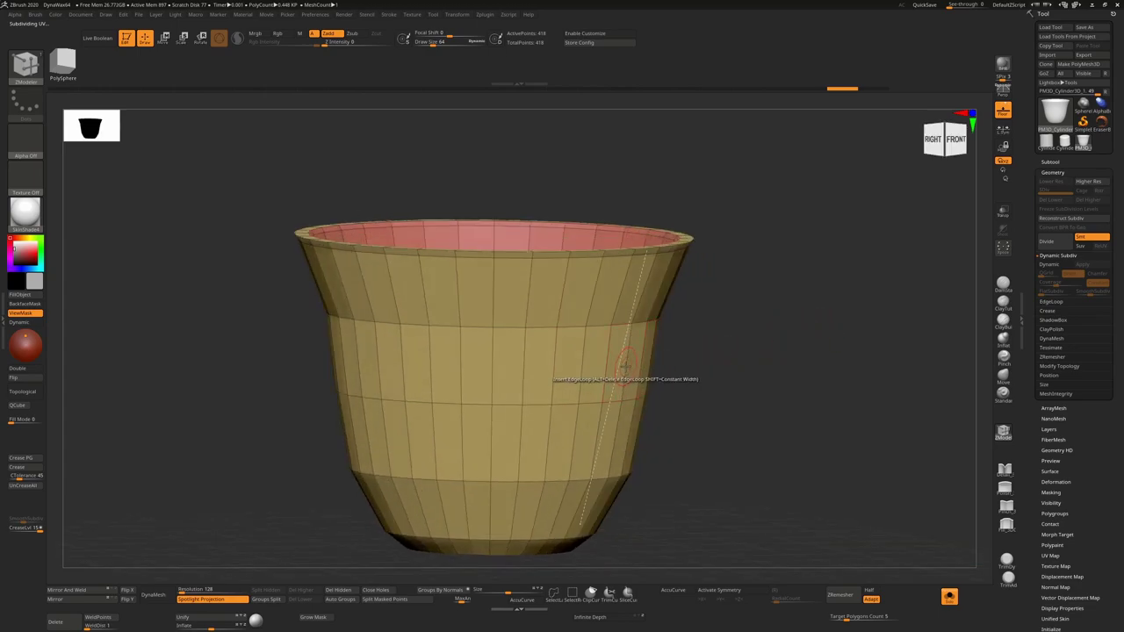
{"action": "left_click_drag", "start_coordinate": [627, 371], "coordinate": [629, 361]}
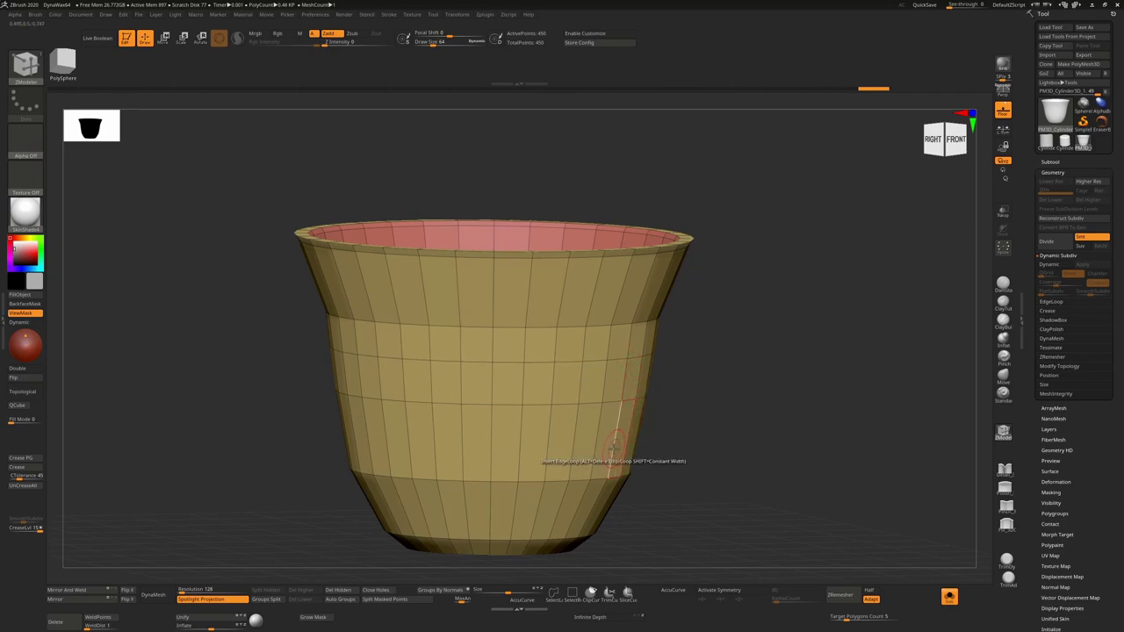
{"action": "left_click", "coordinate": [613, 455]}
{"action": "left_click_drag", "start_coordinate": [743, 394], "coordinate": [730, 416]}
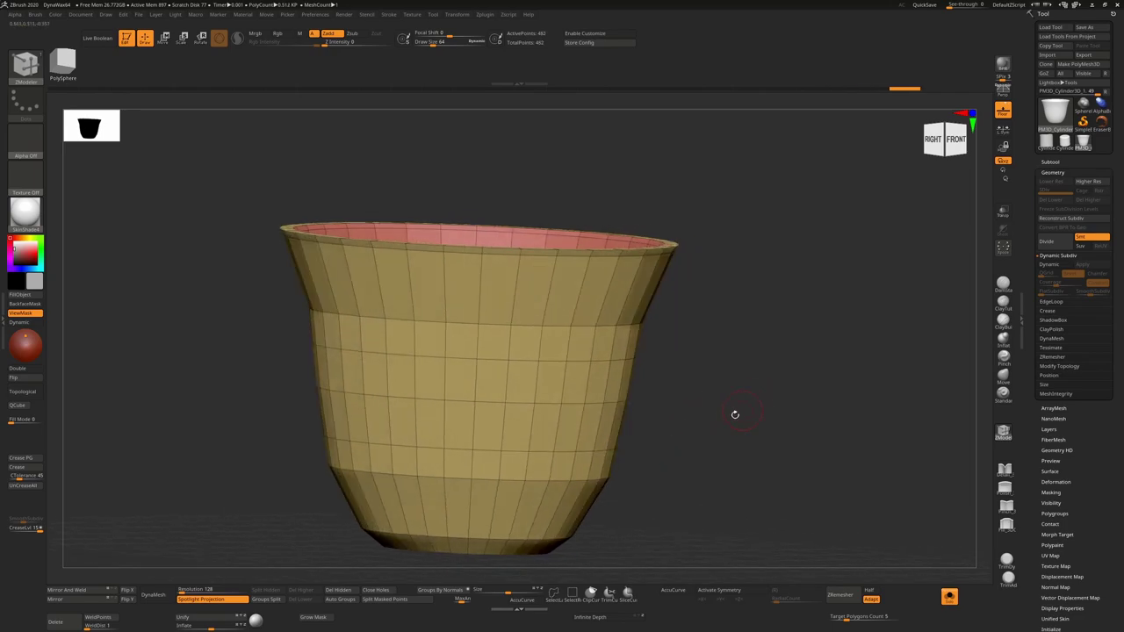
- Mark one upper and one lower face in the same column of the cup's side and extrude both outward with QMesh
{"action": "left_click", "coordinate": [541, 465]}
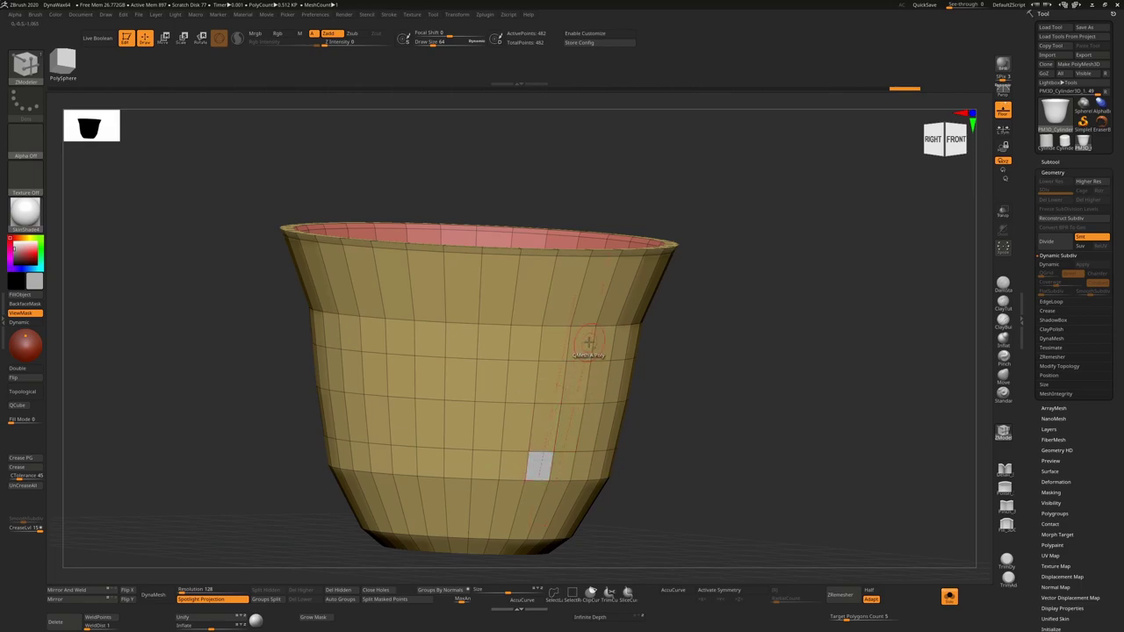
{"action": "left_click", "coordinate": [554, 342]}
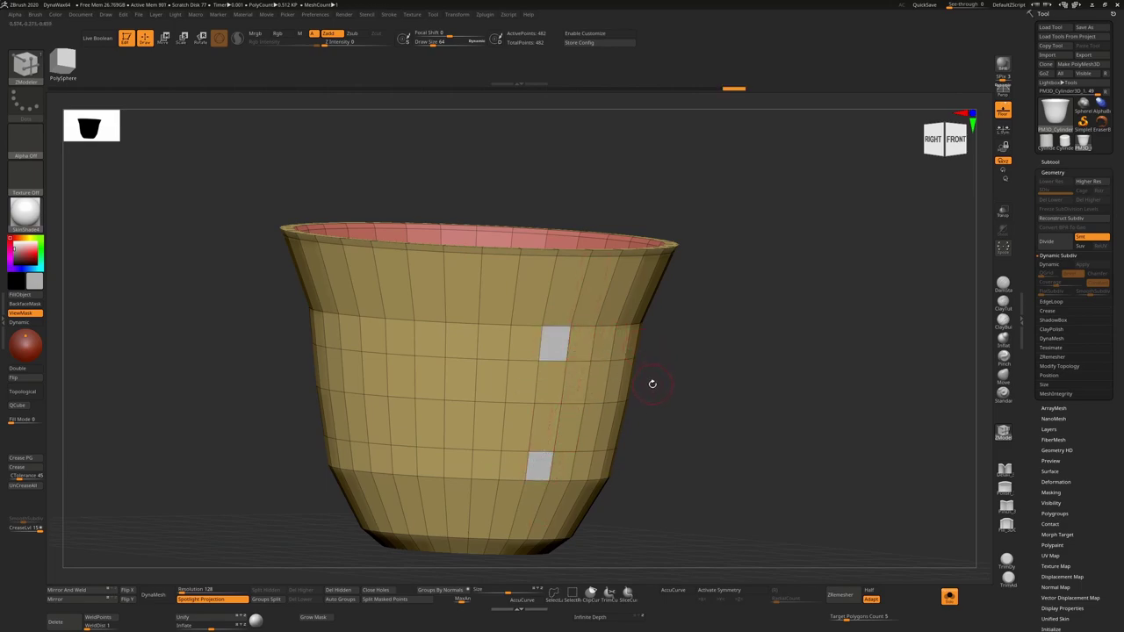
{"action": "left_click", "coordinate": [556, 342]}
{"action": "left_click_drag", "start_coordinate": [556, 341], "coordinate": [624, 356]}
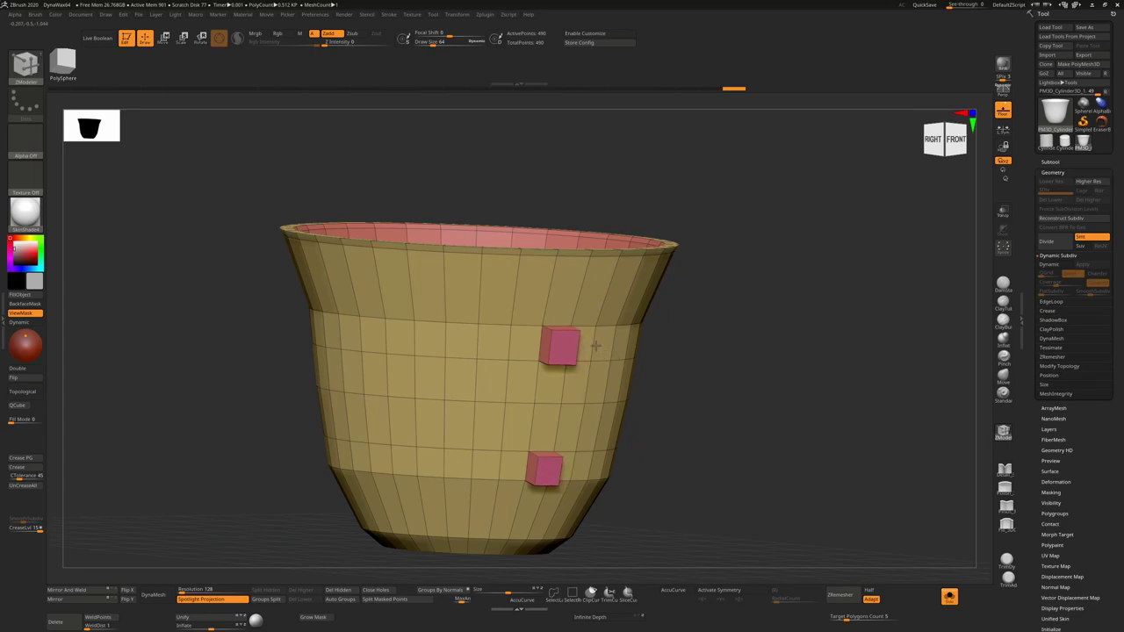
- Detach the two extruded side faces from the cup as separate blocks slightly off its surface
{"action": "key", "text": "ctrl"}
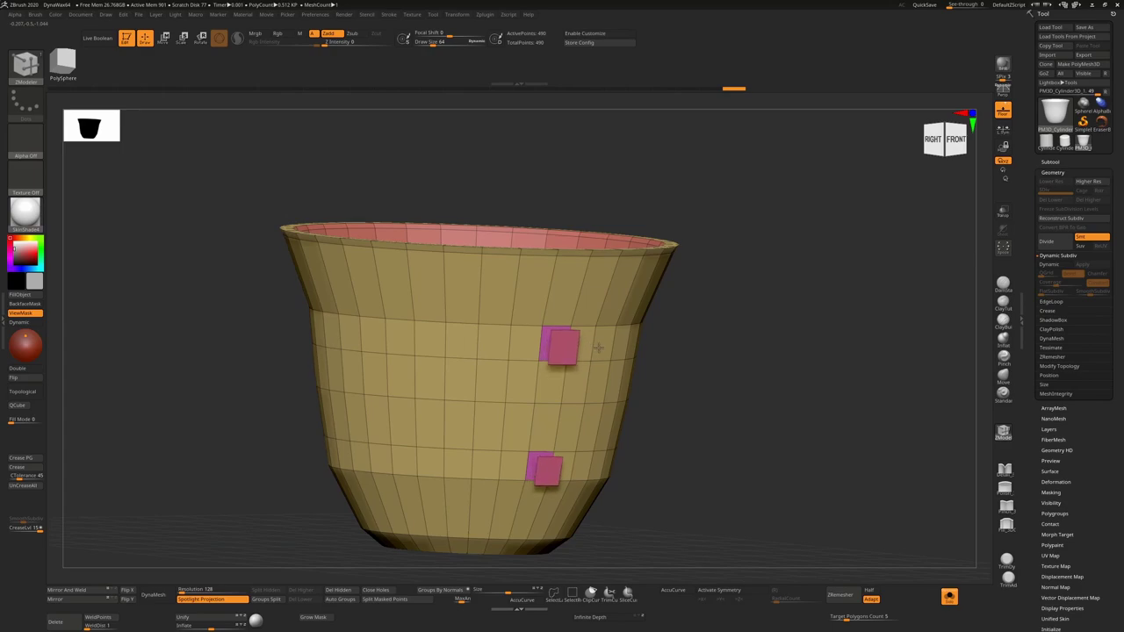
{"action": "left_click_drag", "start_coordinate": [596, 349], "coordinate": [575, 333]}
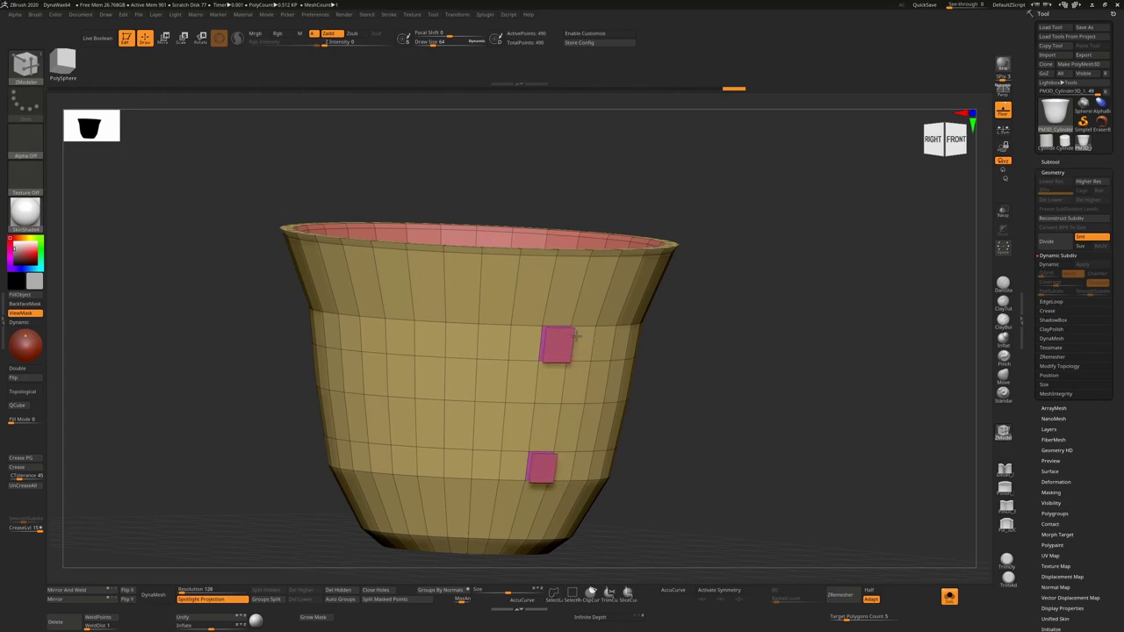
- Extrude the upper and lower detached blocks outward with QMesh into two handle arms
{"action": "mouse_move", "coordinate": [691, 311]}
{"action": "left_mouse_down"}
{"action": "mouse_move", "coordinate": [738, 313]}
{"action": "mouse_move", "coordinate": [699, 317]}
{"action": "left_mouse_up"}
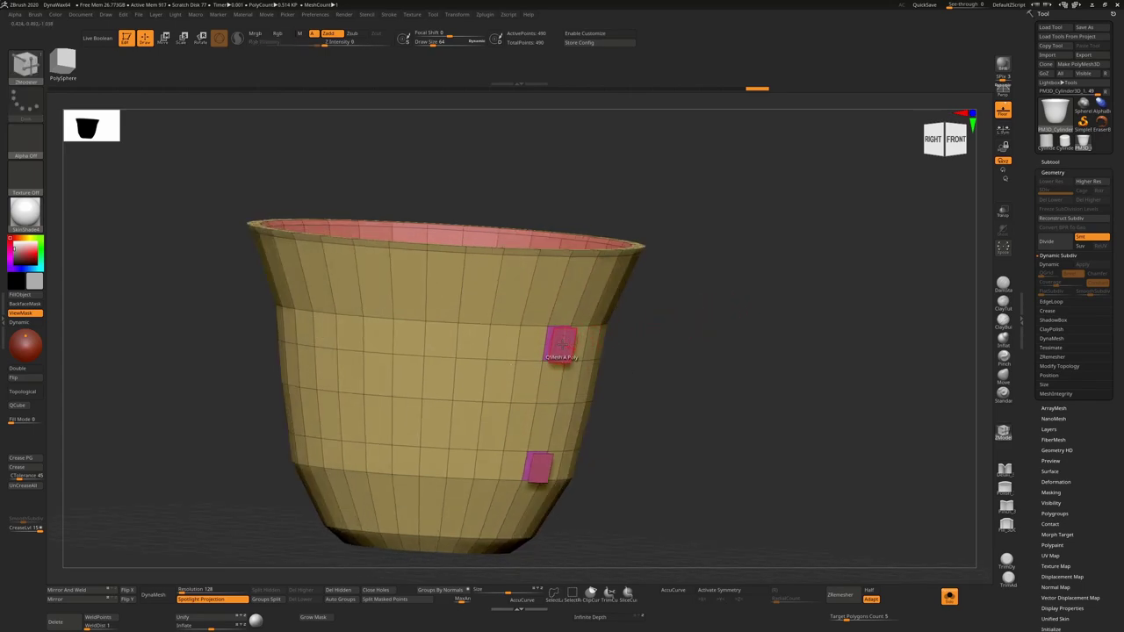
{"action": "left_click_drag", "start_coordinate": [562, 343], "coordinate": [657, 346]}
{"action": "left_click_drag", "start_coordinate": [538, 466], "coordinate": [617, 480]}
- Extrude the upper face at the lower arm's outer end upward into a column that stops short of the upper arm
{"action": "left_click_drag", "start_coordinate": [714, 420], "coordinate": [760, 482]}
{"action": "left_click_drag", "start_coordinate": [592, 464], "coordinate": [634, 405]}
{"action": "key", "text": "ctrl+z"}
{"action": "left_click_drag", "start_coordinate": [596, 462], "coordinate": [634, 379]}
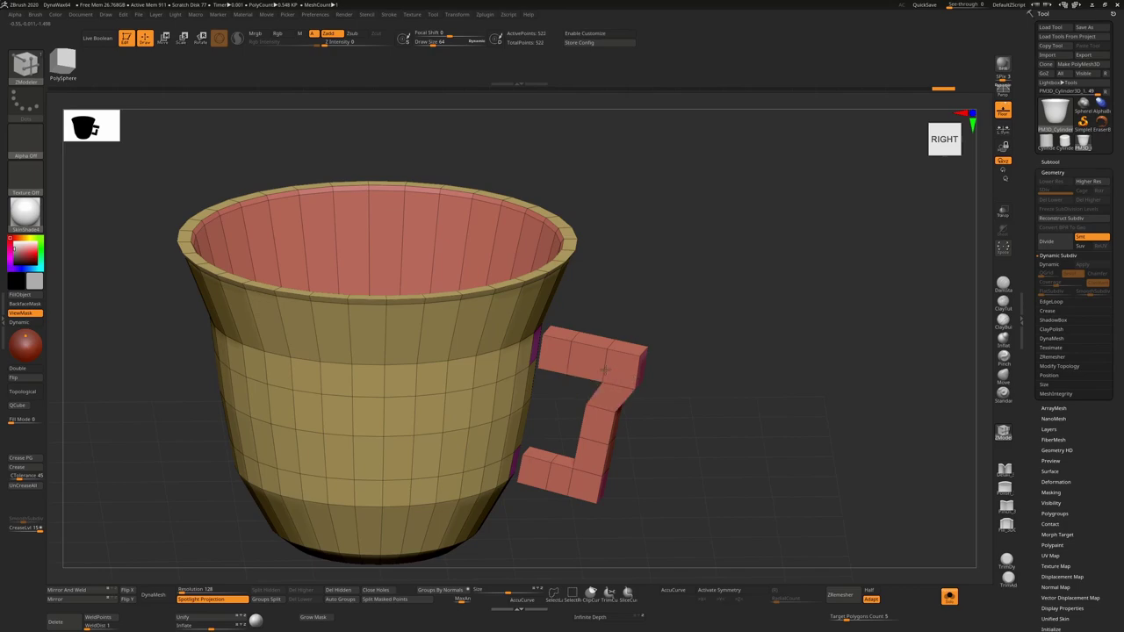
{"action": "key", "text": "ctrl+z"}
{"action": "left_click_drag", "start_coordinate": [668, 407], "coordinate": [674, 397], "text": "shift"}
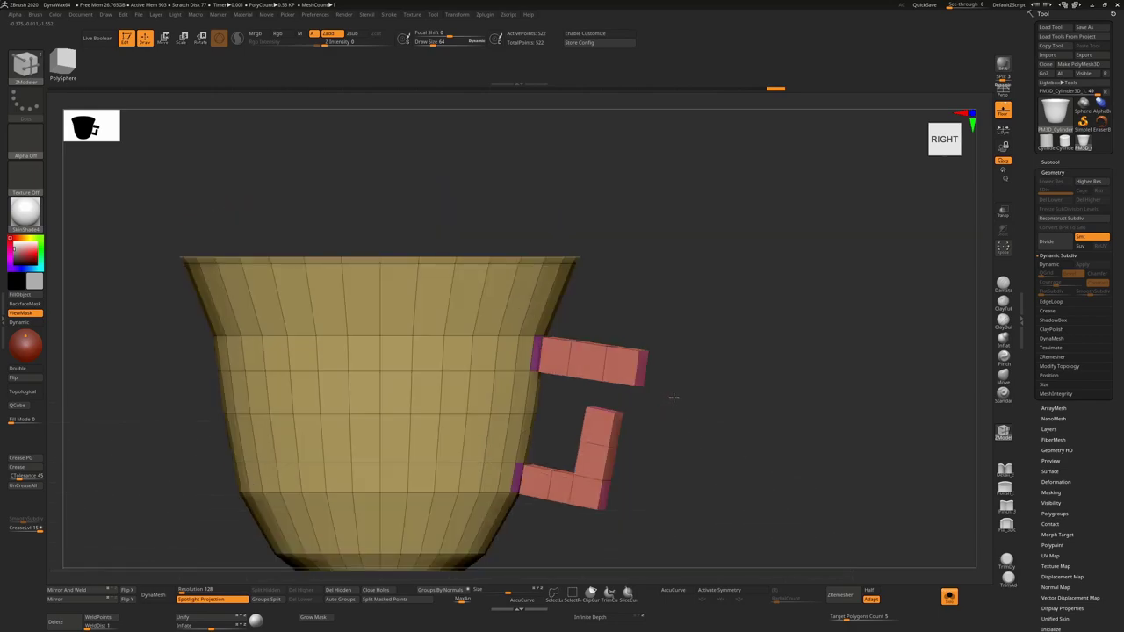
{"action": "key", "text": "ctrl+z"}
- Mask everything except the top segment of the handle's column and move that segment outward beneath the upper arm's end
{"action": "key", "text": "w"}
{"action": "left_click_drag", "start_coordinate": [654, 420], "coordinate": [600, 446]}
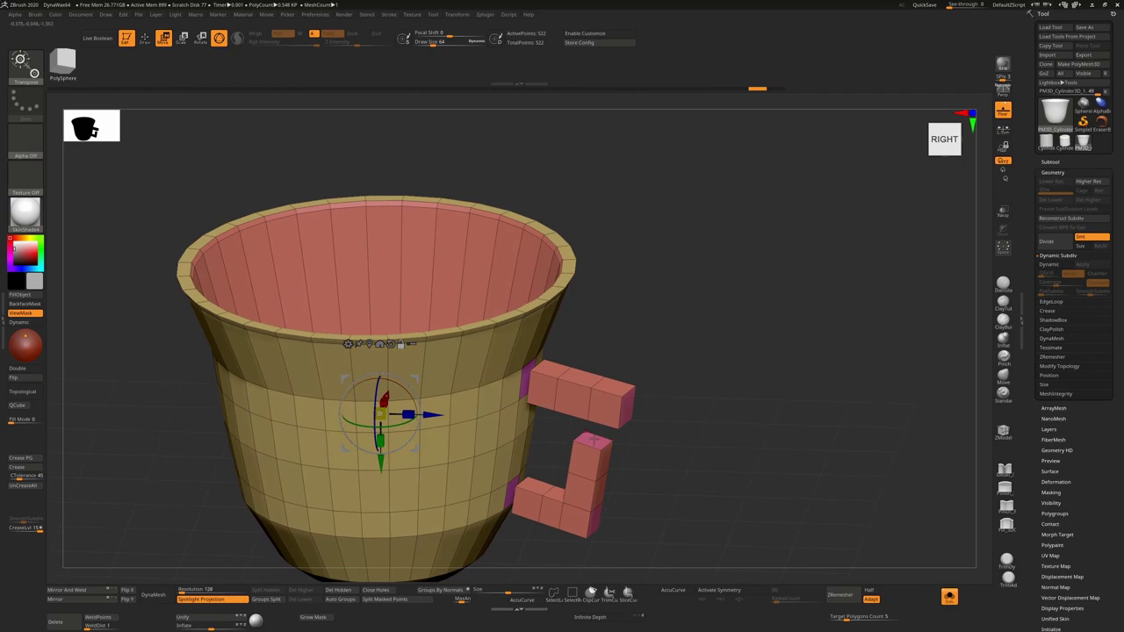
{"action": "left_click", "coordinate": [594, 440], "text": "alt"}
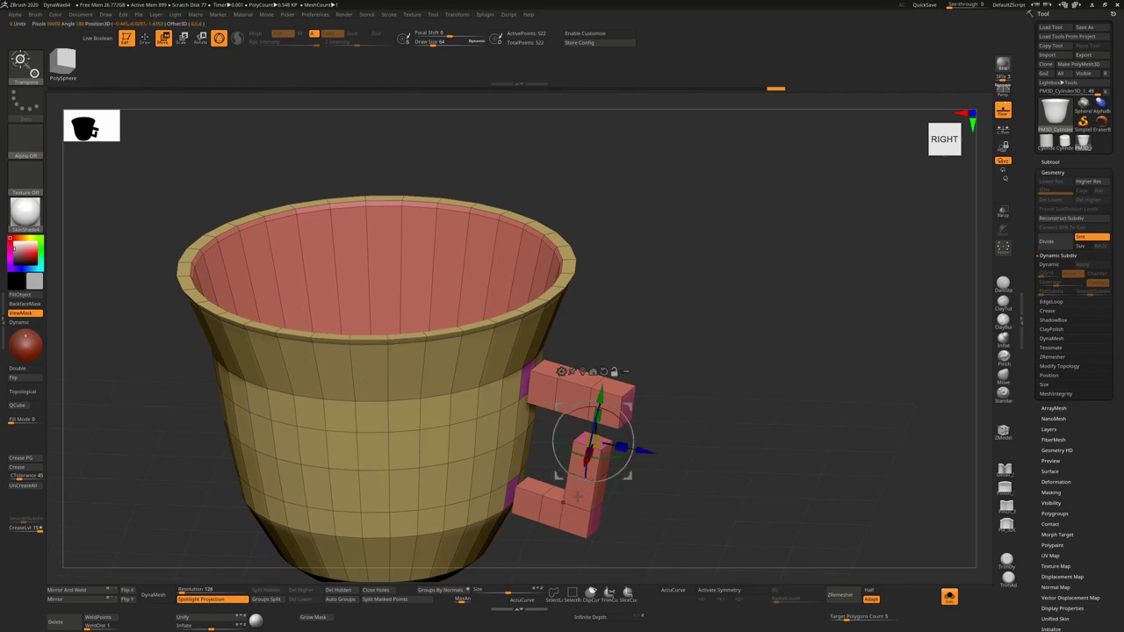
{"action": "left_click", "coordinate": [580, 494], "text": "alt"}
{"action": "left_click_drag", "start_coordinate": [734, 420], "coordinate": [708, 416]}
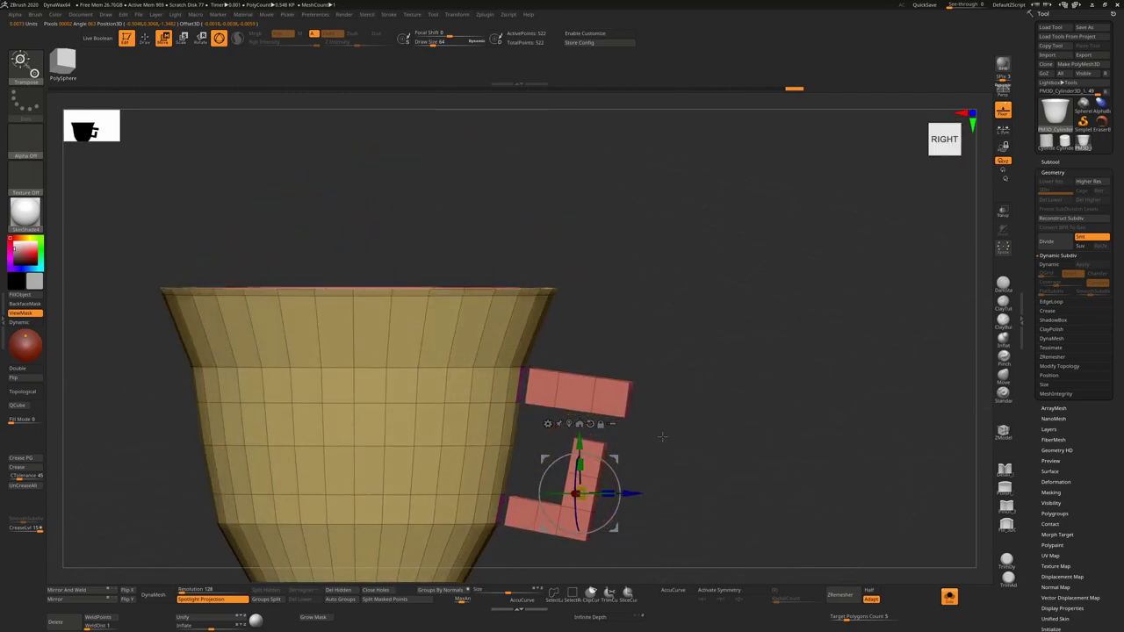
{"action": "left_click_drag", "start_coordinate": [649, 449], "coordinate": [665, 492]}
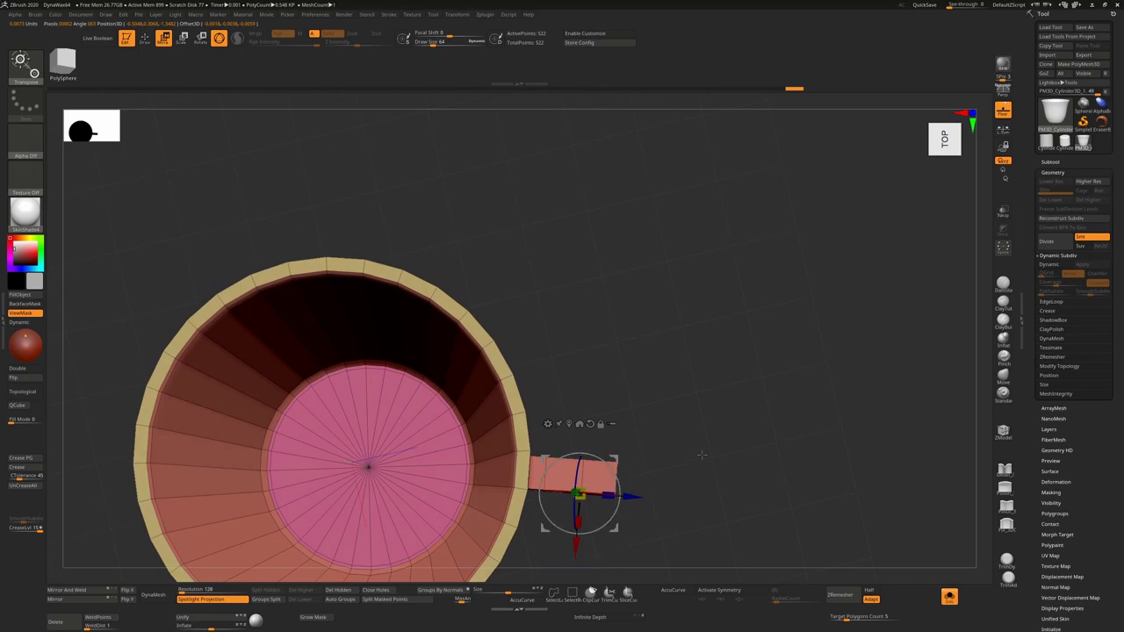
{"action": "mouse_move", "coordinate": [702, 452]}
{"action": "left_mouse_down"}
{"action": "mouse_move", "coordinate": [637, 439]}
{"action": "mouse_move", "coordinate": [653, 441]}
{"action": "mouse_move", "coordinate": [645, 427]}
{"action": "mouse_move", "coordinate": [632, 460]}
{"action": "left_mouse_up"}
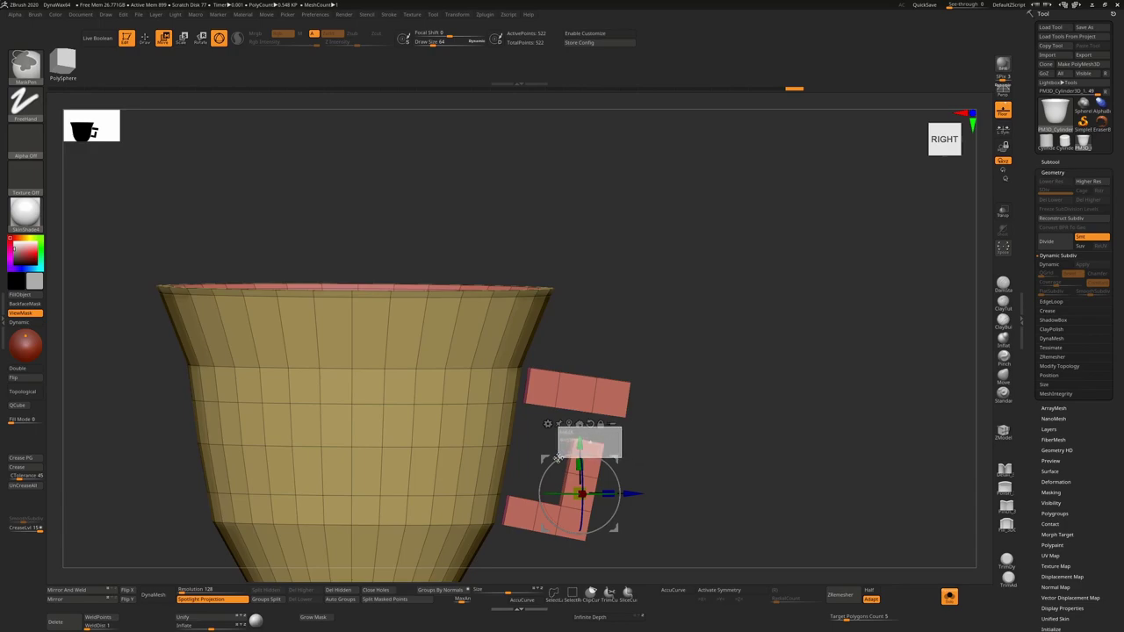
{"action": "left_click_drag", "start_coordinate": [622, 457], "coordinate": [622, 459], "text": "ctrl"}
{"action": "left_click", "coordinate": [622, 460], "text": "ctrl"}
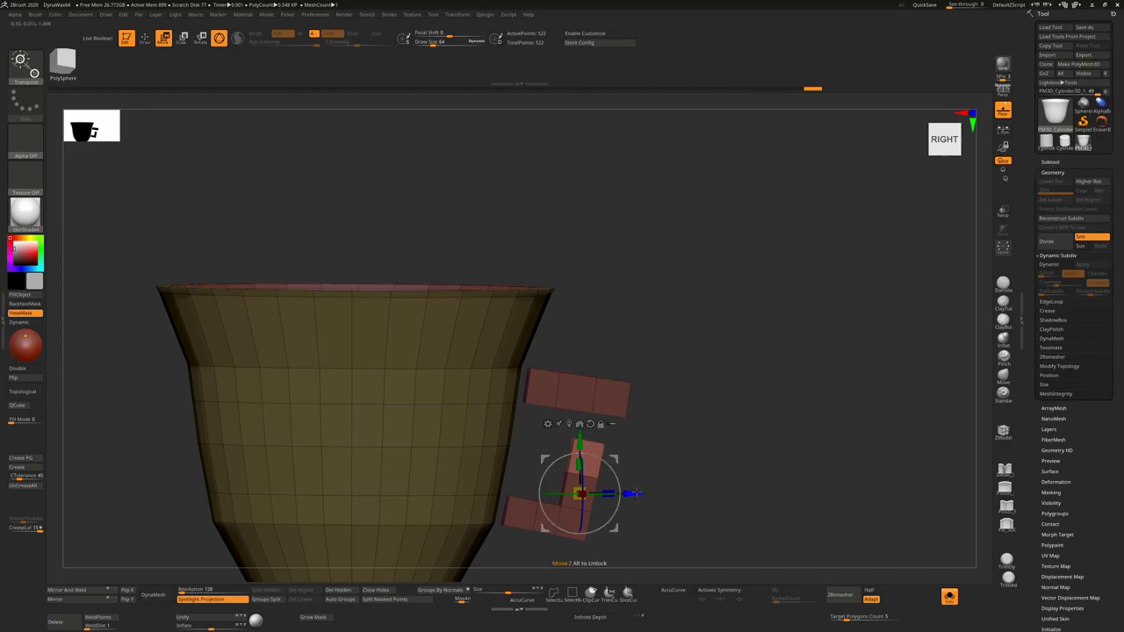
{"action": "mouse_move", "coordinate": [683, 460]}
{"action": "left_mouse_down"}
{"action": "mouse_move", "coordinate": [677, 536]}
{"action": "mouse_move", "coordinate": [681, 466]}
{"action": "left_mouse_up"}
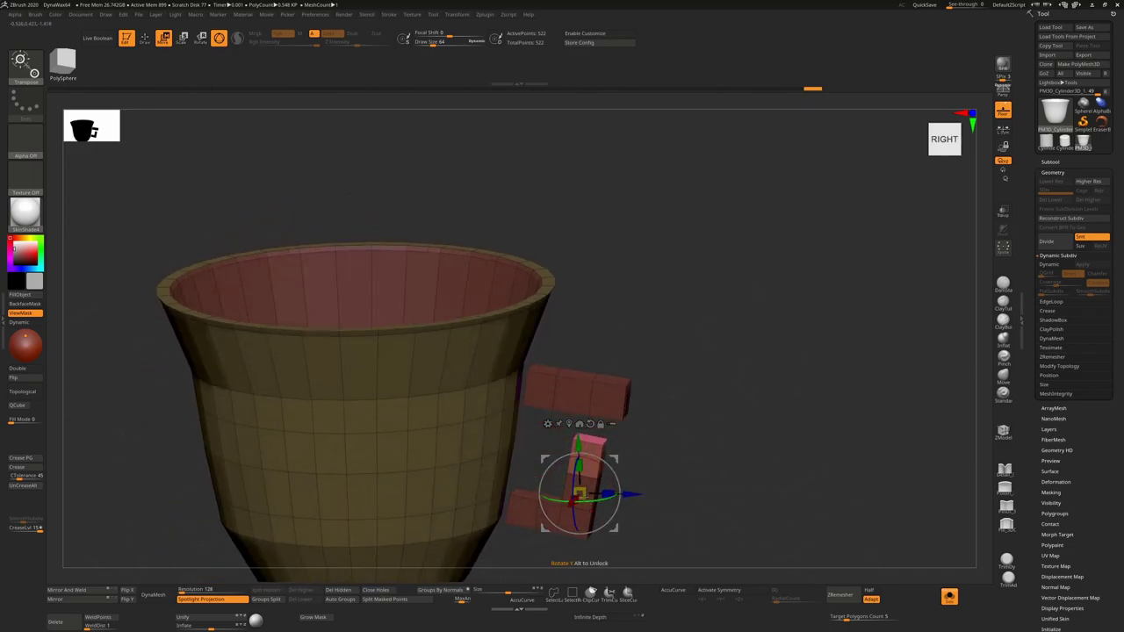
{"action": "left_click_drag", "start_coordinate": [631, 492], "coordinate": [647, 494]}
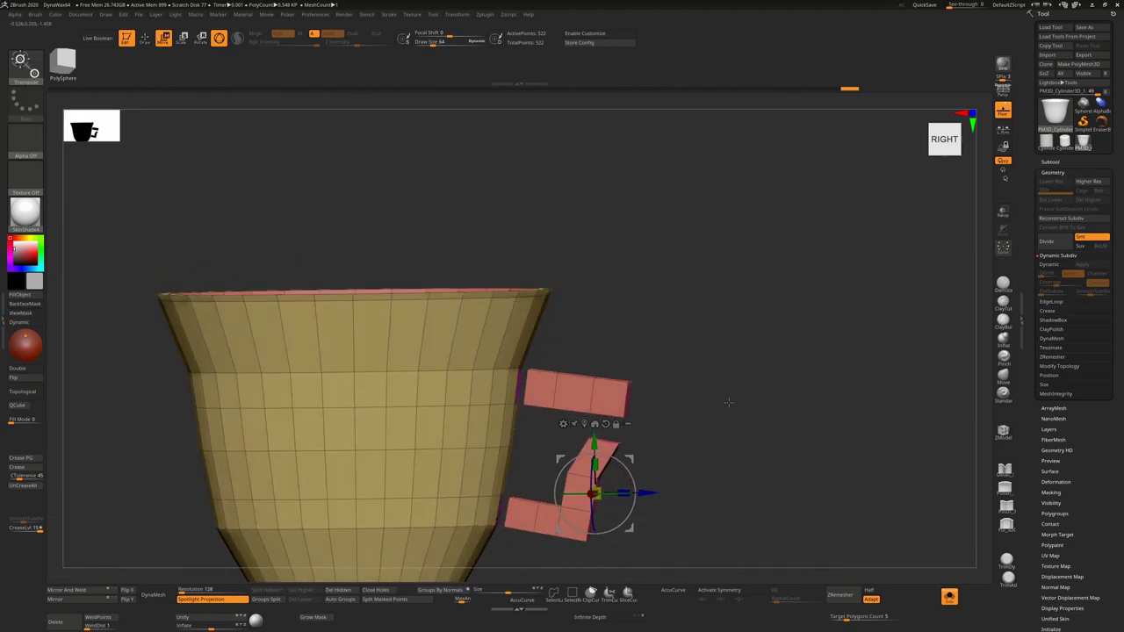
- Extrude the column's top face with QMesh to fuse it with the underside of the upper arm
{"action": "key", "text": "q"}
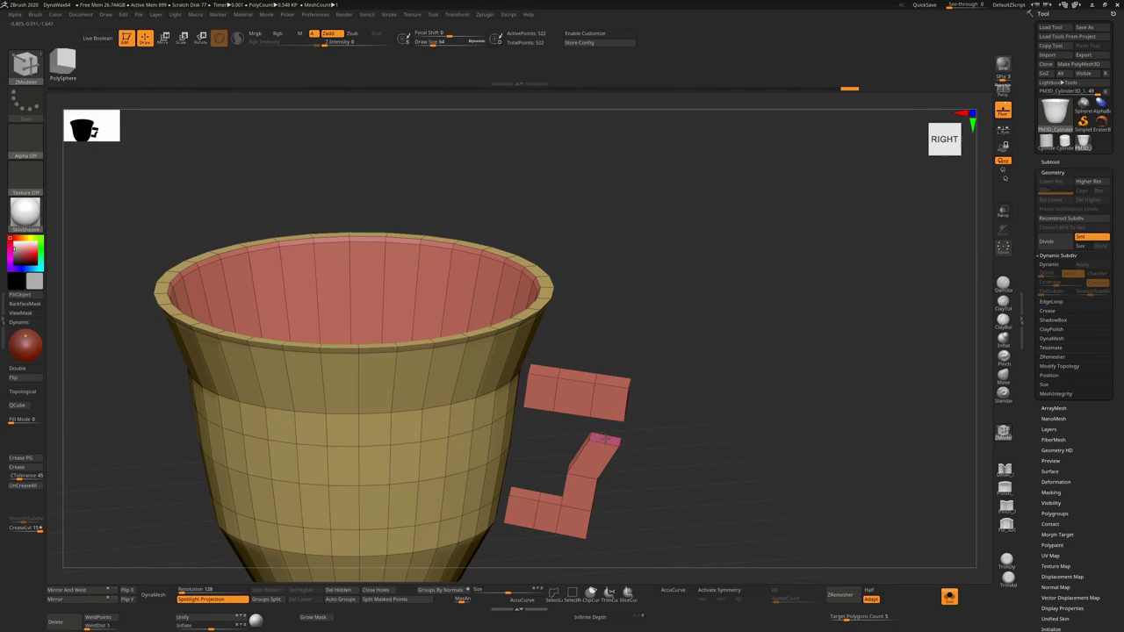
{"action": "left_click", "coordinate": [609, 417]}
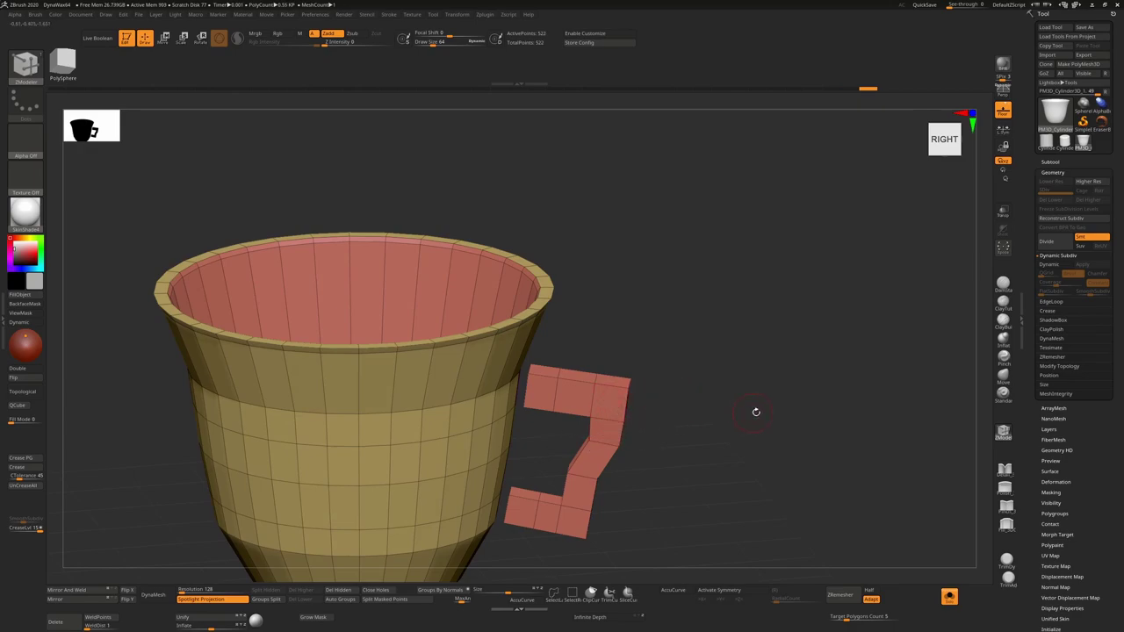
- Insert an edge loop near the cup end of the handle arms and extrude a short downward stub under each arm's inner end
{"action": "mouse_move", "coordinate": [757, 412]}
{"action": "left_mouse_down"}
{"action": "mouse_move", "coordinate": [708, 414]}
{"action": "mouse_move", "coordinate": [748, 381]}
{"action": "mouse_move", "coordinate": [697, 409]}
{"action": "mouse_move", "coordinate": [786, 380]}
{"action": "mouse_move", "coordinate": [755, 413]}
{"action": "left_mouse_up"}
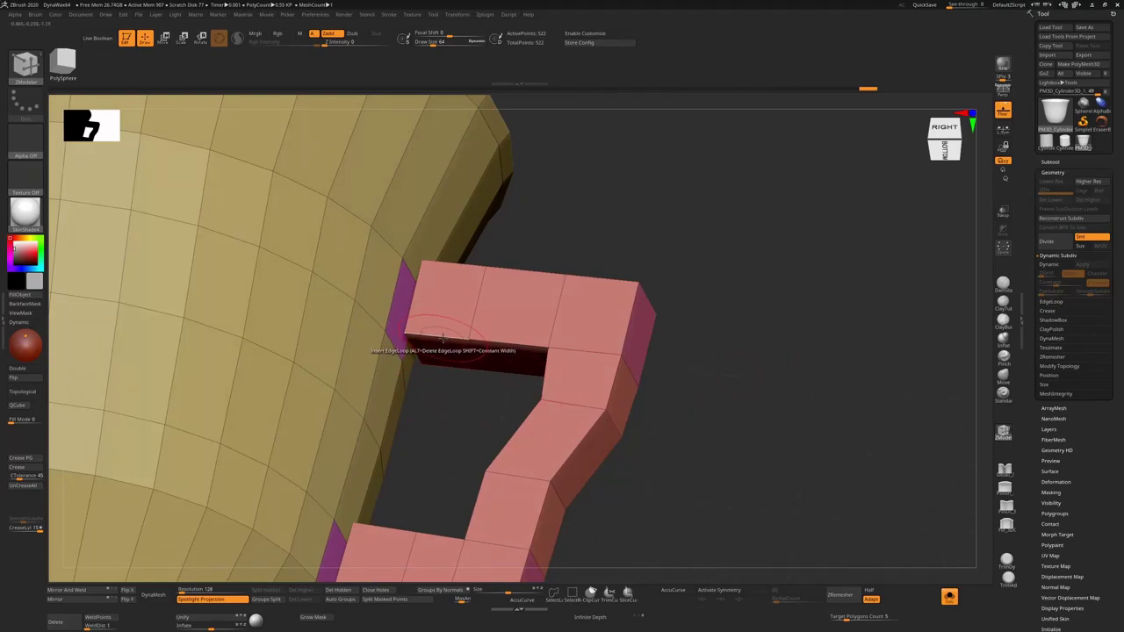
{"action": "left_click", "coordinate": [438, 337]}
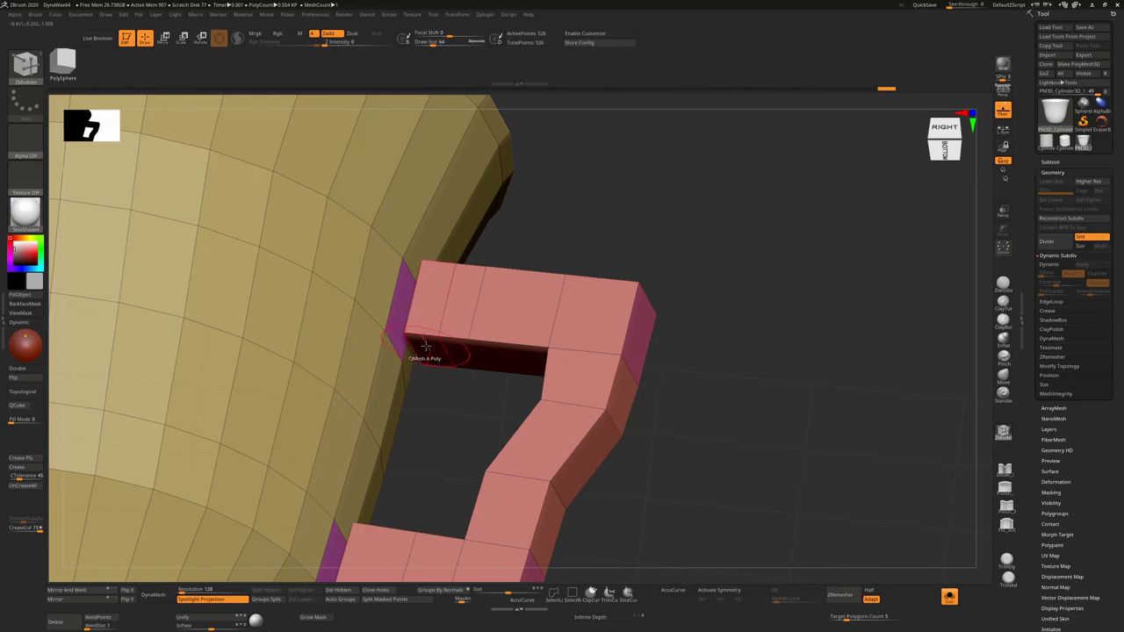
{"action": "left_click_drag", "start_coordinate": [426, 347], "coordinate": [413, 385]}
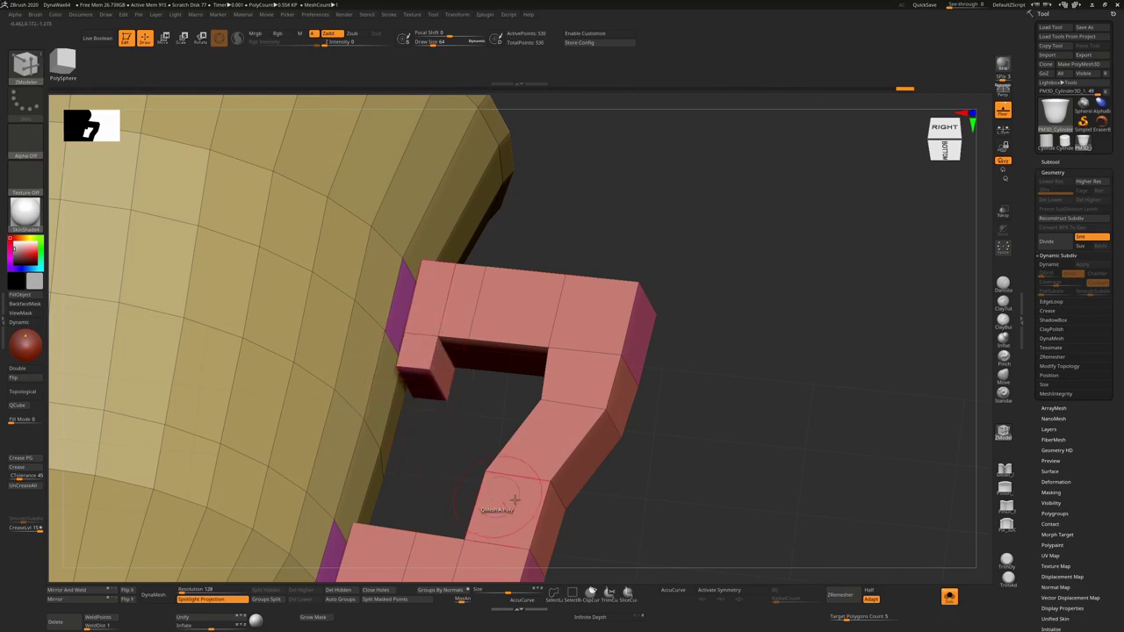
{"action": "right_click_drag", "start_coordinate": [527, 500], "coordinate": [763, 280]}
{"action": "right_click_drag", "start_coordinate": [577, 447], "coordinate": [515, 376]}
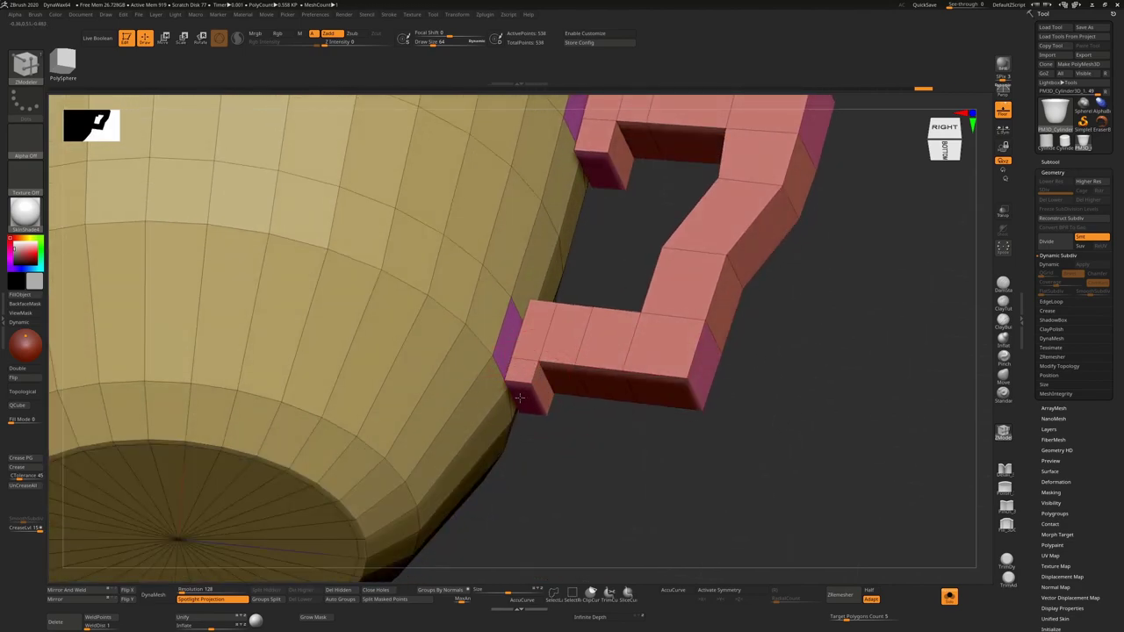
- Check the Dynamic Subdiv smoothing of the cup and handle in side view, with and without the polyframe
{"action": "right_click_drag", "start_coordinate": [644, 515], "coordinate": [700, 427], "text": "ctrl"}
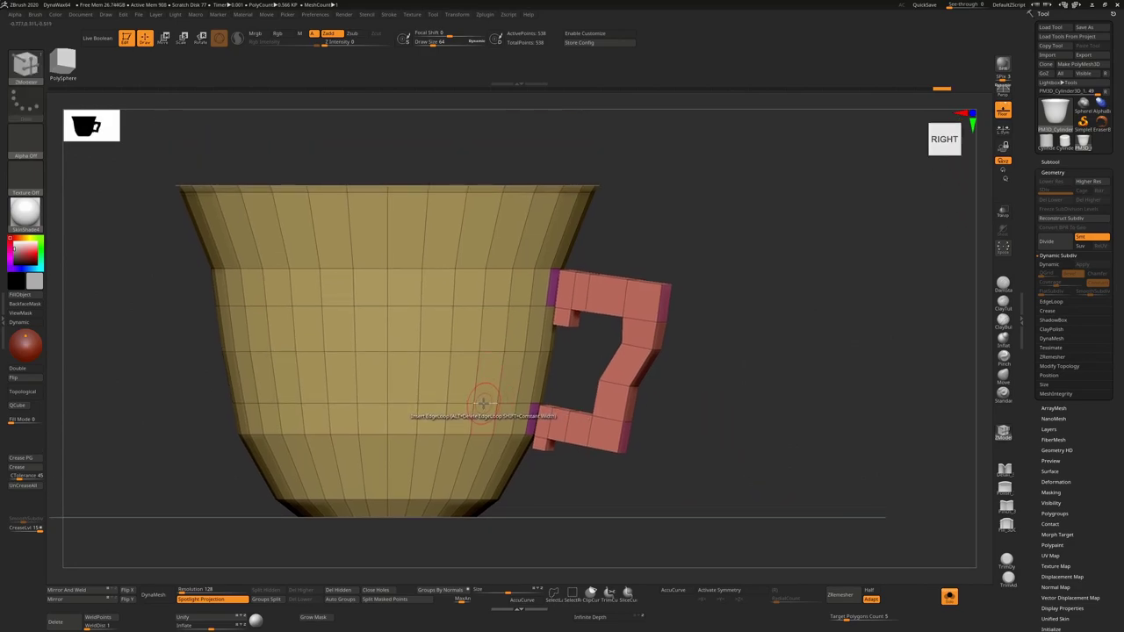
{"action": "key", "text": "d"}
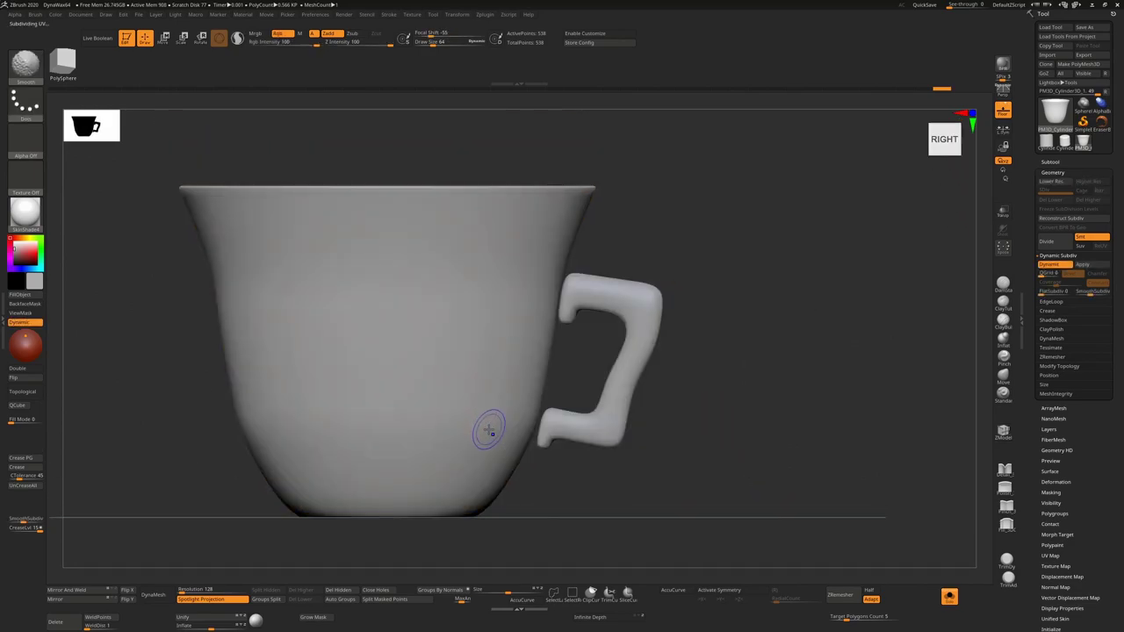
{"action": "key", "text": "shift+f"}
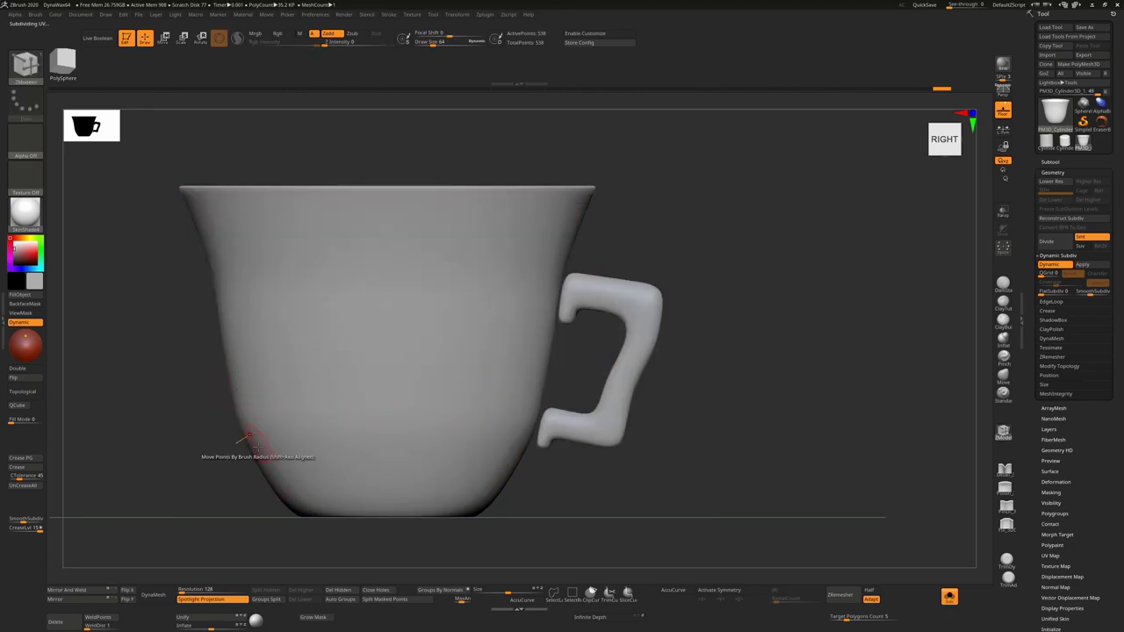
{"action": "key", "text": "shift"}
{"action": "key", "text": "shift+f"}
{"action": "key", "text": "shift+d"}
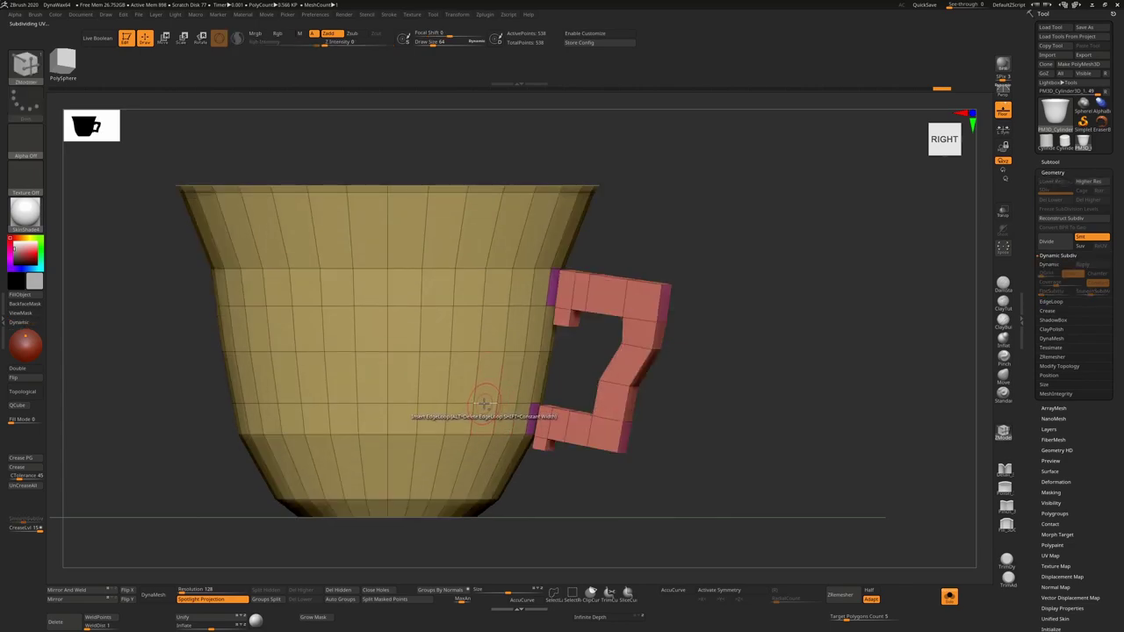
- Delete the two extra horizontal edge loops, one in the upper middle and one low on the cup's body
{"action": "left_click", "coordinate": [484, 403], "text": "alt"}
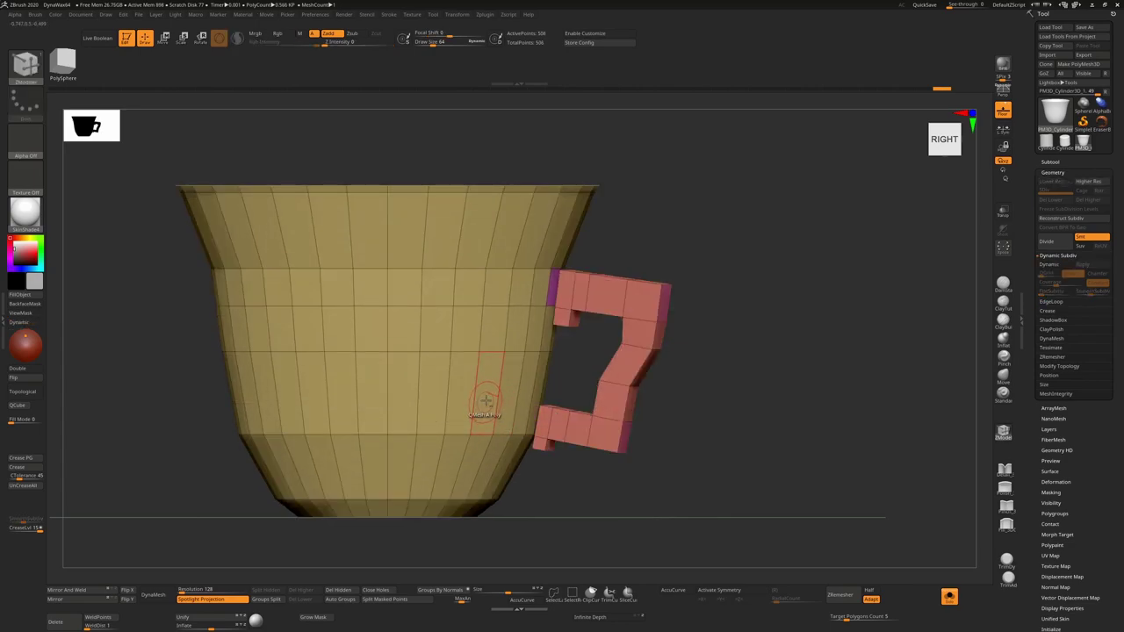
{"action": "left_click", "coordinate": [491, 306], "text": "alt"}
- Compare the smoothed cup without the extra loops, toggling the polyframe, and return to the unsmoothed mesh
{"action": "key", "text": "d"}
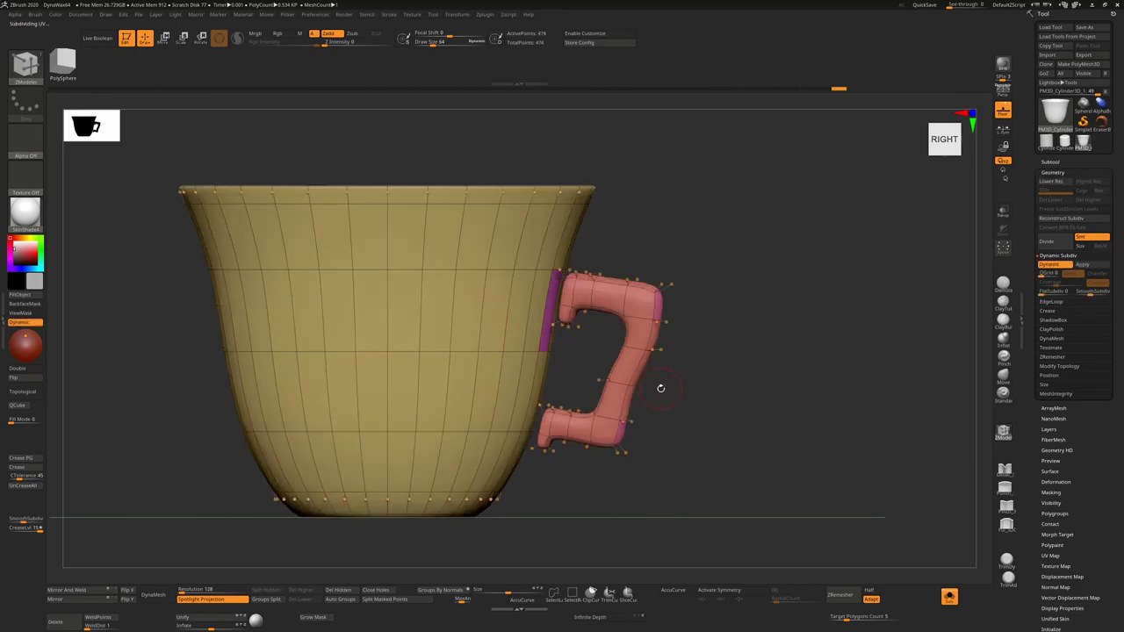
{"action": "key", "text": "shift+f"}
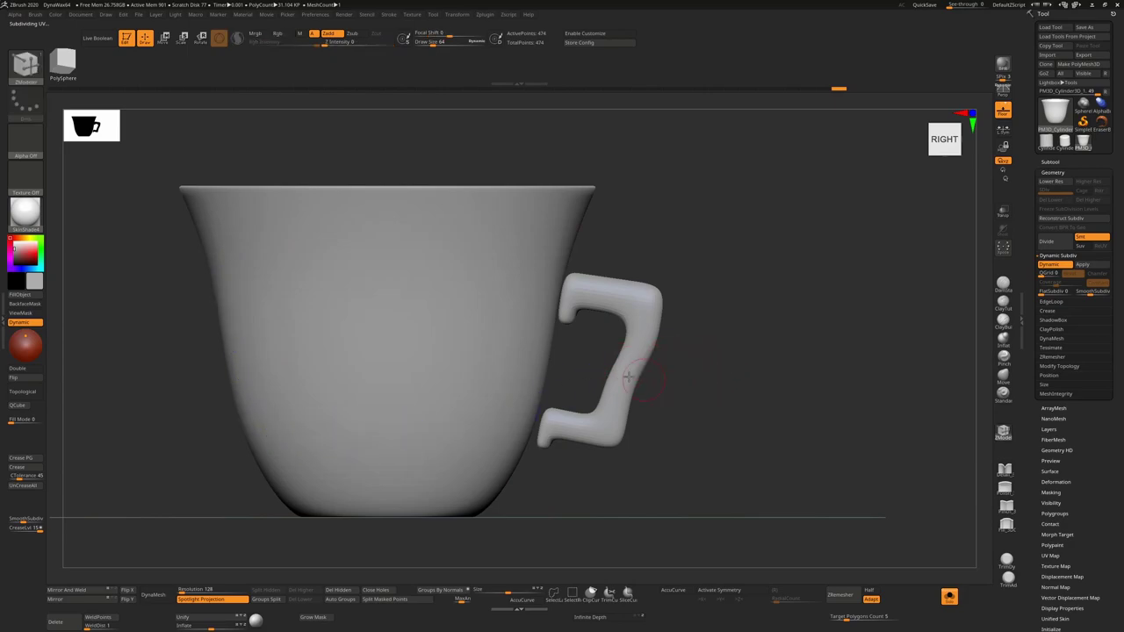
{"action": "key", "text": "shift+f"}
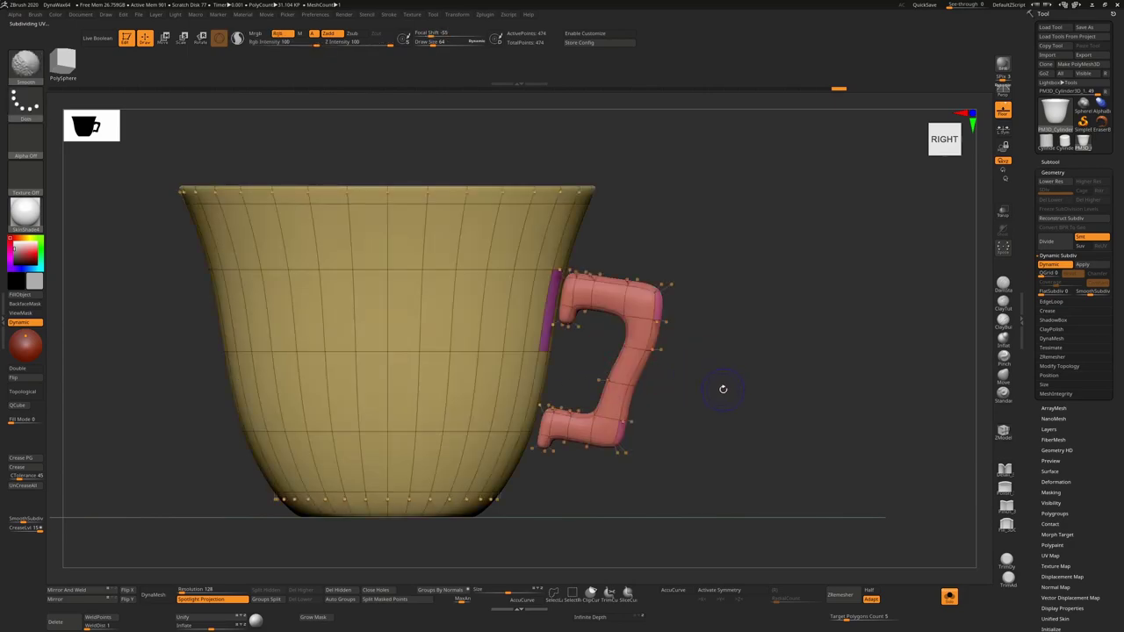
{"action": "key", "text": "shift+f"}
{"action": "key", "text": "shift+d"}
{"action": "left_click_drag", "start_coordinate": [722, 388], "coordinate": [734, 353]}
{"action": "key", "text": "shift+f"}
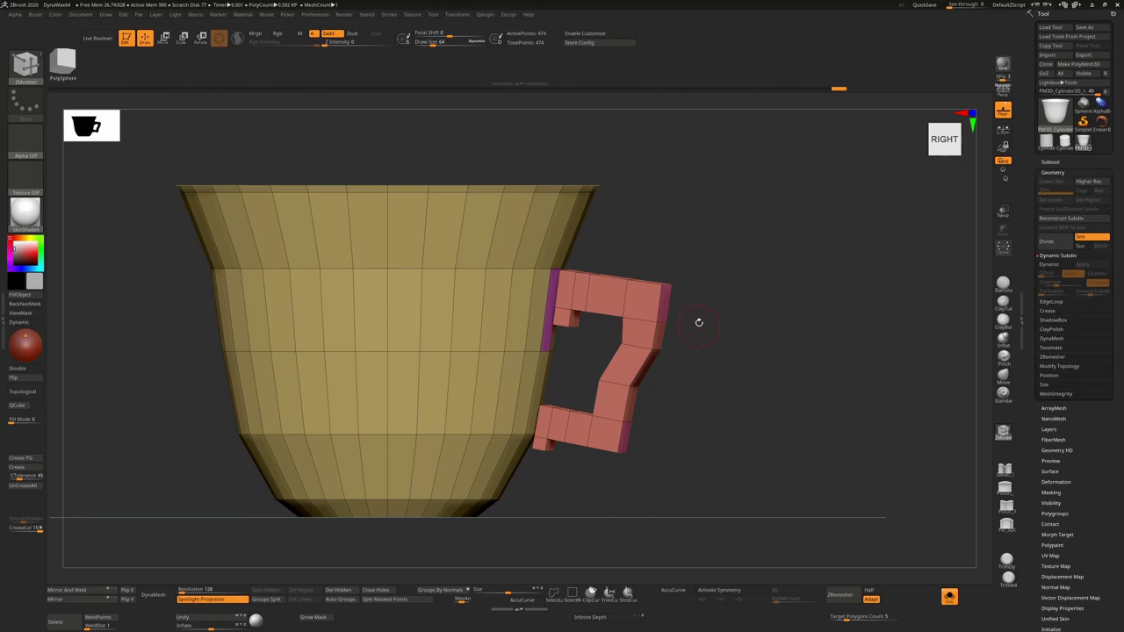
- Centre the transform gizmo on the handle's upper outer corner and examine the handle's thickness from above
{"action": "key", "text": "w"}
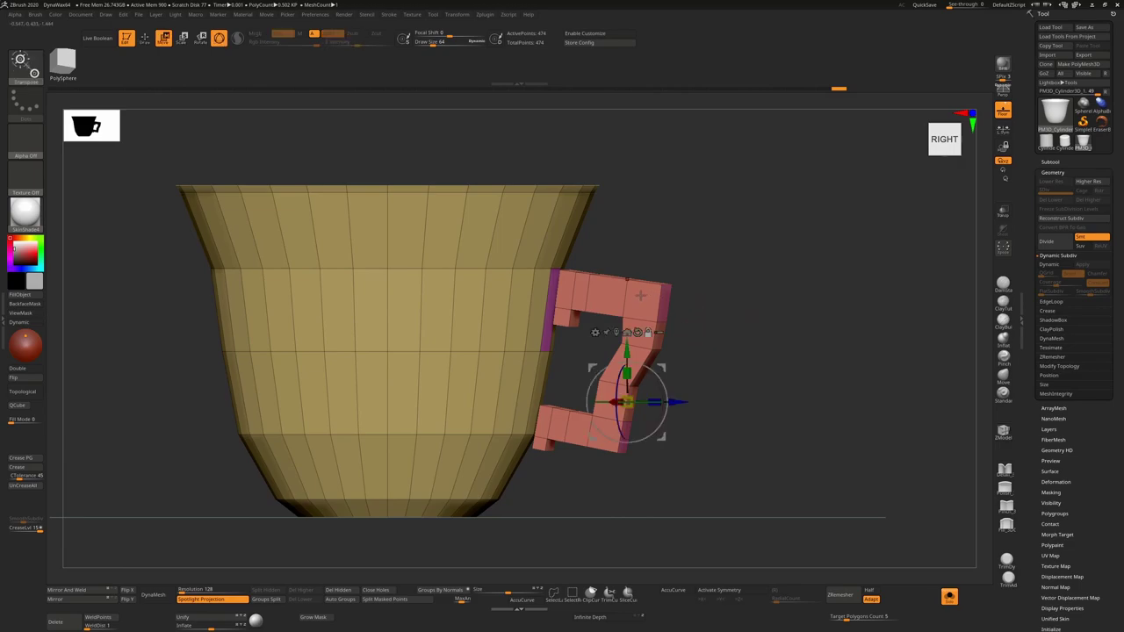
{"action": "left_click", "coordinate": [642, 295], "text": "alt"}
{"action": "left_click_drag", "start_coordinate": [748, 295], "coordinate": [765, 389]}
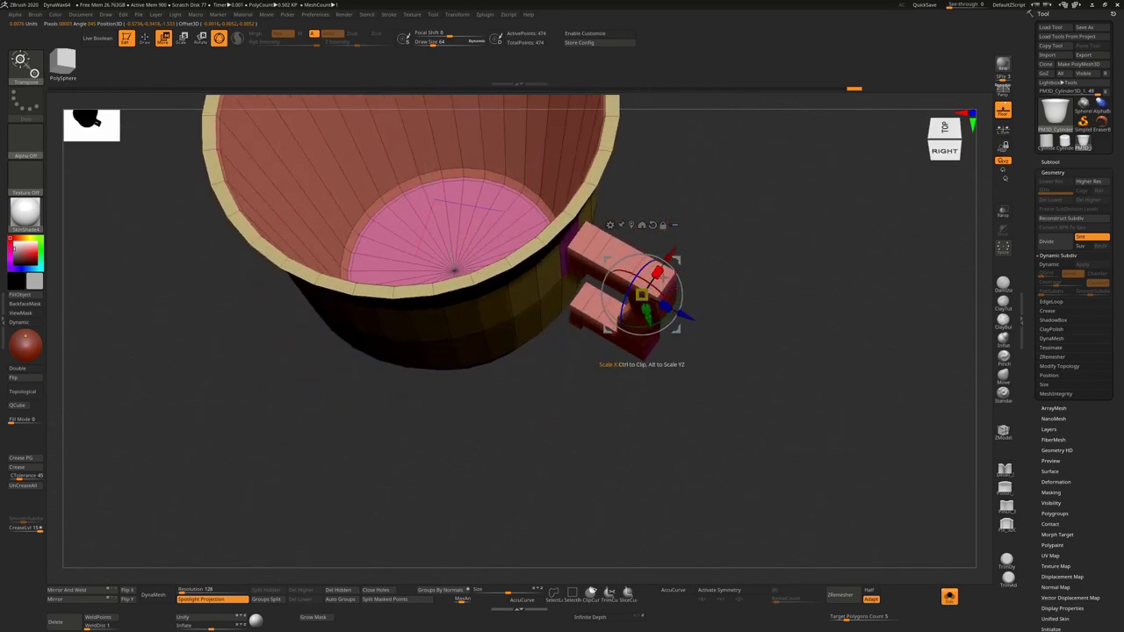
{"action": "left_click_drag", "start_coordinate": [660, 274], "coordinate": [660, 271]}
{"action": "mouse_move", "coordinate": [801, 318]}
{"action": "left_mouse_down"}
{"action": "mouse_move", "coordinate": [821, 242]}
{"action": "mouse_move", "coordinate": [780, 310]}
{"action": "left_mouse_up"}
{"action": "key", "text": "q"}
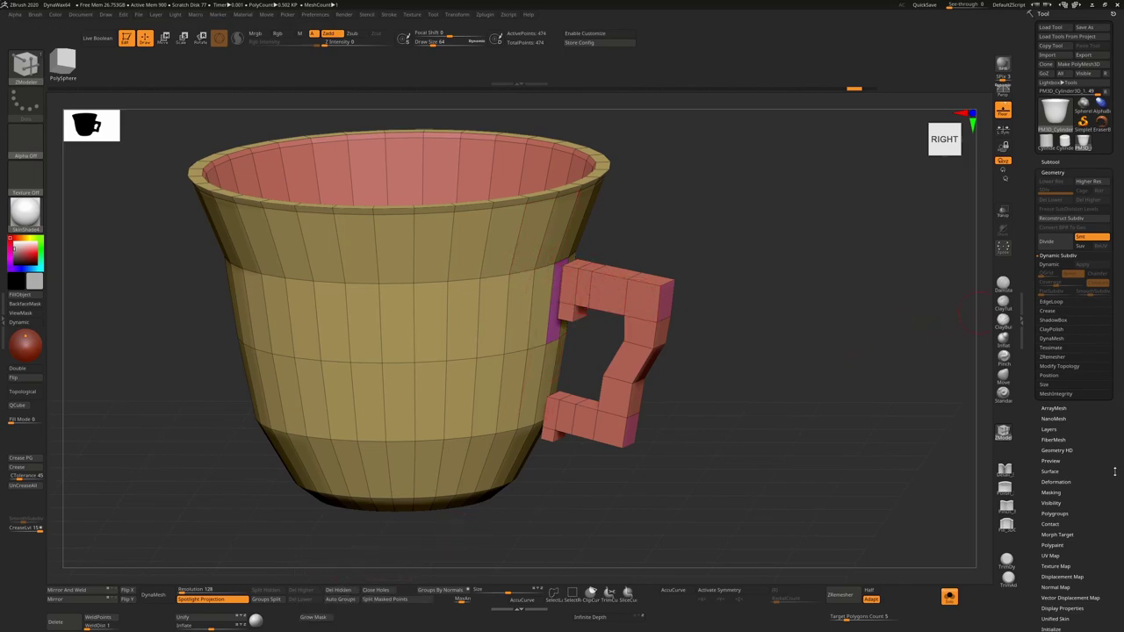
- Assign separate polygroups to the cup and the handle with Auto Groups
{"action": "left_click", "coordinate": [1056, 514]}
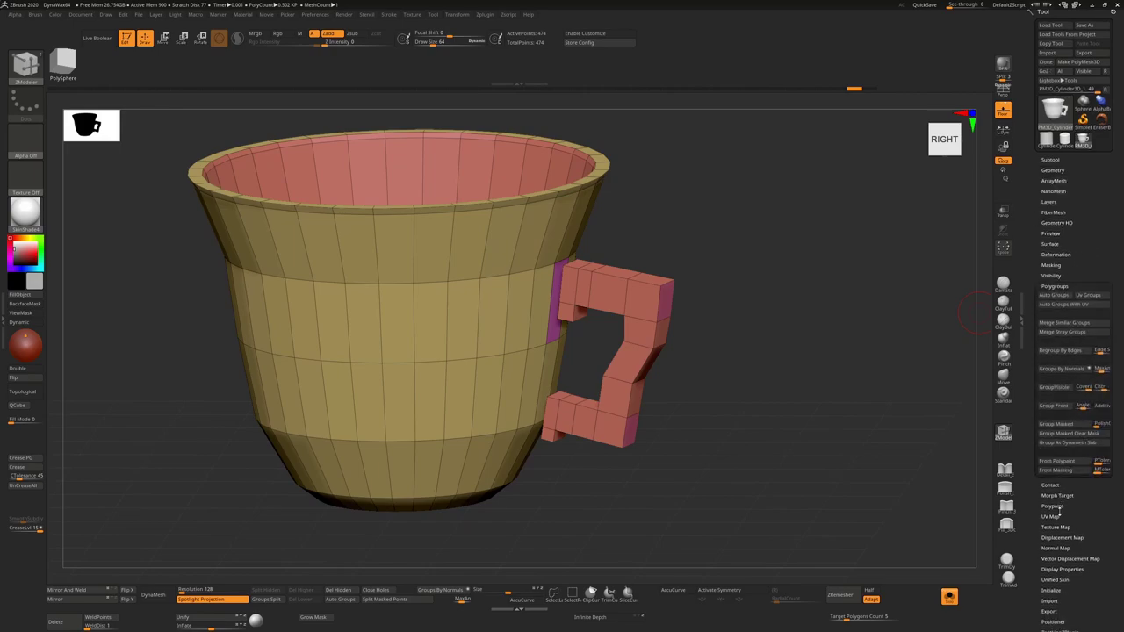
{"action": "left_click", "coordinate": [1060, 296]}
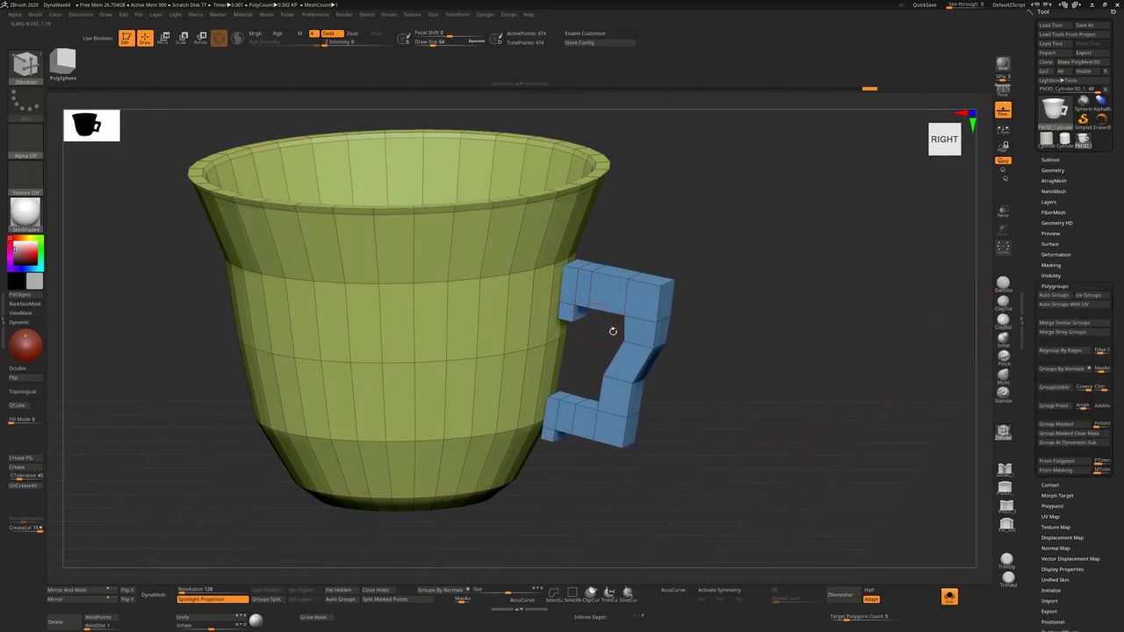
- Mask the cup's polygroup so that only the handle stays editable with the transform gizmo
{"action": "key", "text": "w"}
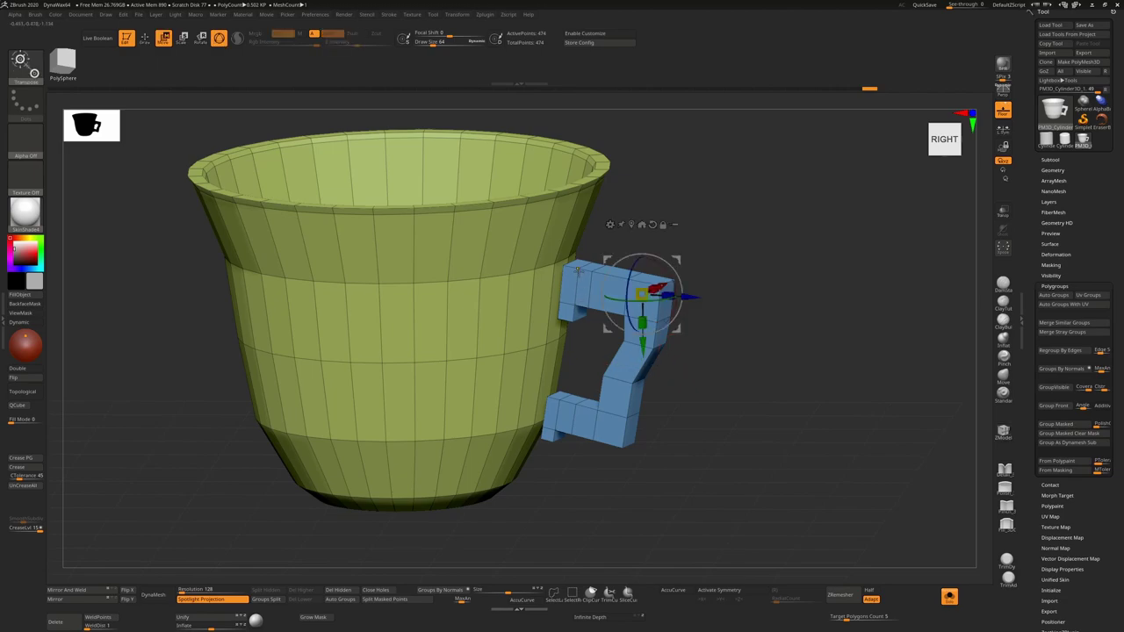
{"action": "left_click", "coordinate": [577, 272], "text": "ctrl"}
{"action": "left_click", "coordinate": [485, 257], "text": "ctrl"}
{"action": "left_click", "coordinate": [644, 295], "text": "ctrl"}
{"action": "left_click", "coordinate": [464, 294], "text": "ctrl"}
{"action": "left_click", "coordinate": [629, 295], "text": "ctrl"}
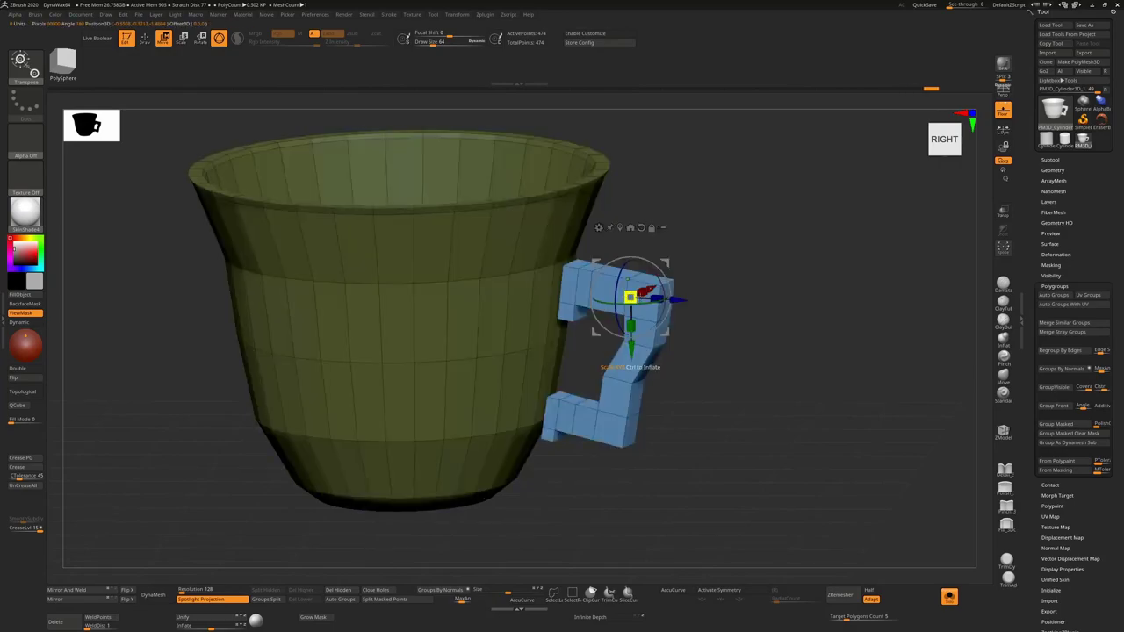
- Scale the unmasked handle along its side-to-side axis to make it slightly thinner
{"action": "left_click_drag", "start_coordinate": [773, 391], "coordinate": [786, 439], "text": "shift"}
{"action": "left_click_drag", "start_coordinate": [756, 306], "coordinate": [783, 325]}
{"action": "left_click_drag", "start_coordinate": [783, 249], "coordinate": [749, 252]}
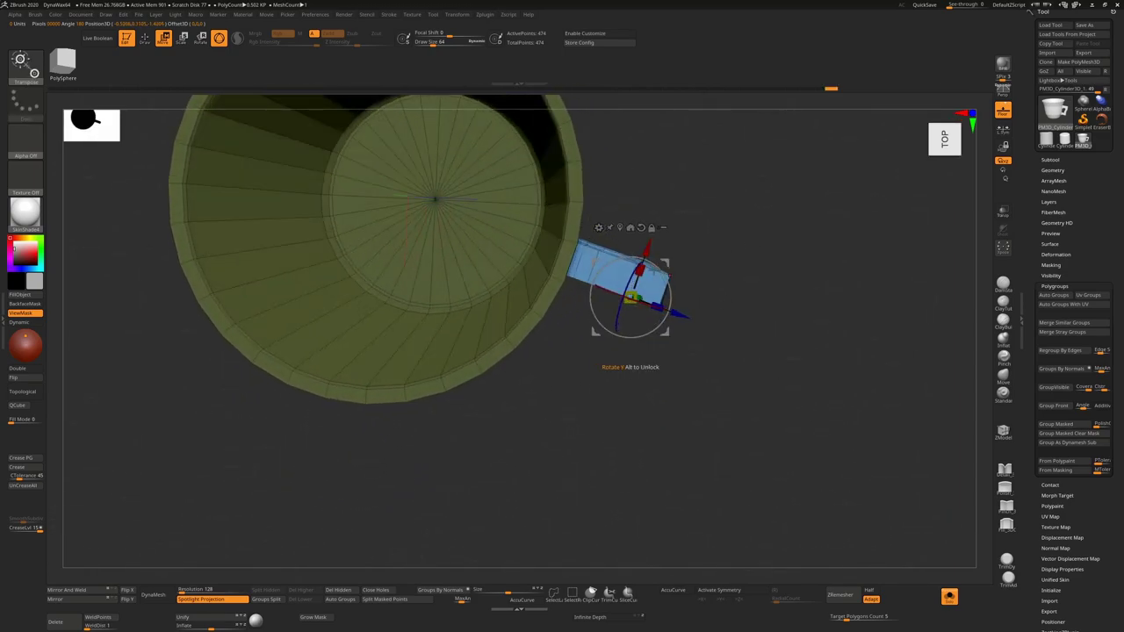
{"action": "left_click_drag", "start_coordinate": [640, 271], "coordinate": [661, 261]}
{"action": "left_click_drag", "start_coordinate": [748, 303], "coordinate": [753, 288]}
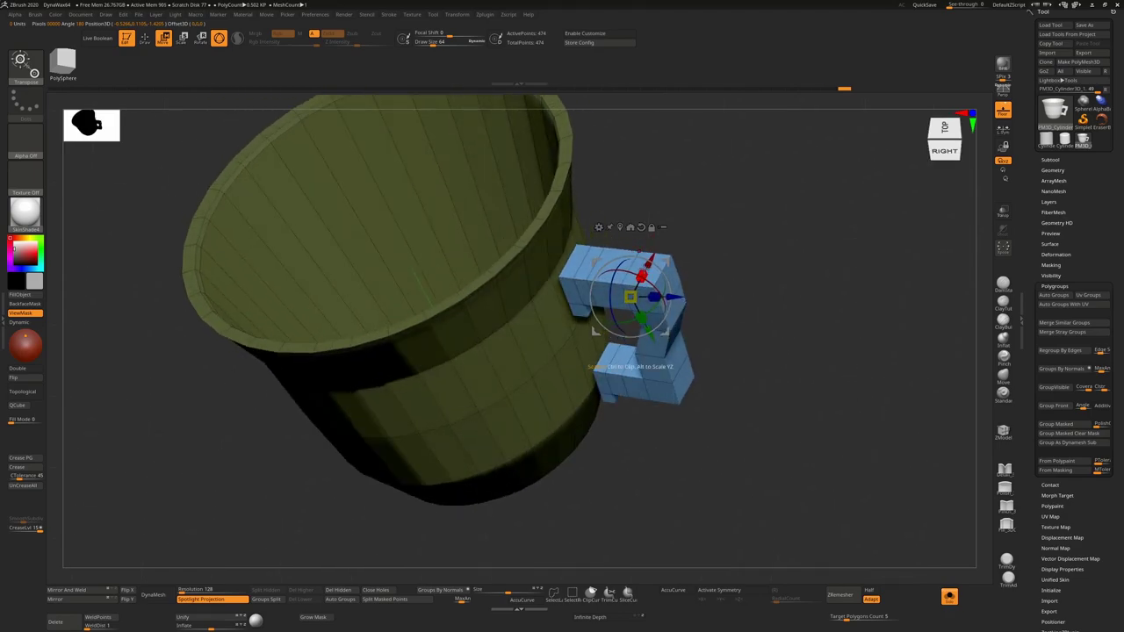
{"action": "left_click_drag", "start_coordinate": [643, 275], "coordinate": [640, 282]}
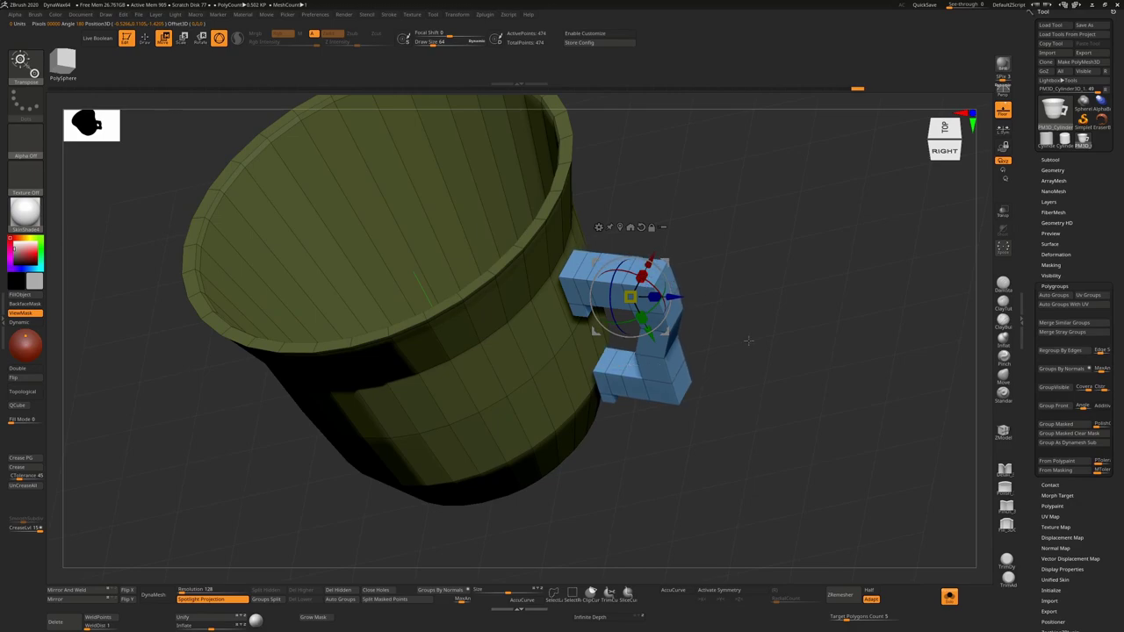
- Mask everything except the edge loop in the handle's lower middle, move that loop outward, and clear the mask
{"action": "left_click_drag", "start_coordinate": [758, 344], "coordinate": [801, 329]}
{"action": "left_click_drag", "start_coordinate": [718, 370], "coordinate": [580, 420], "text": "ctrl"}
{"action": "mouse_move", "coordinate": [793, 311]}
{"action": "left_mouse_down"}
{"action": "mouse_move", "coordinate": [769, 344]}
{"action": "mouse_move", "coordinate": [692, 392]}
{"action": "mouse_move", "coordinate": [576, 422]}
{"action": "left_mouse_up"}
{"action": "key", "text": "ctrl"}
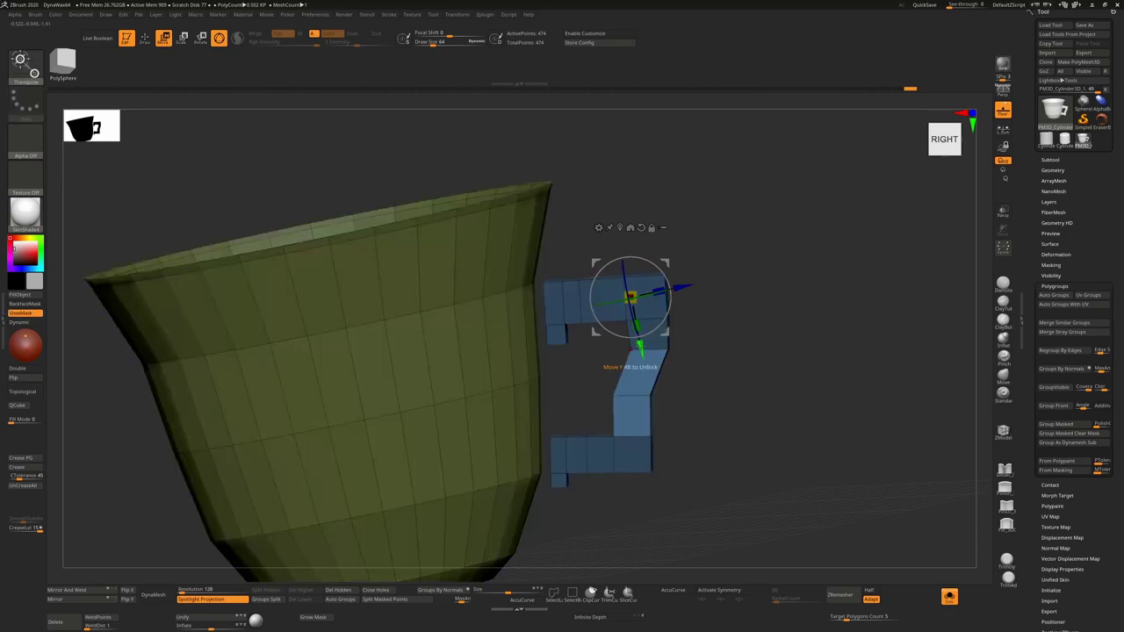
{"action": "left_click_drag", "start_coordinate": [640, 352], "coordinate": [699, 355]}
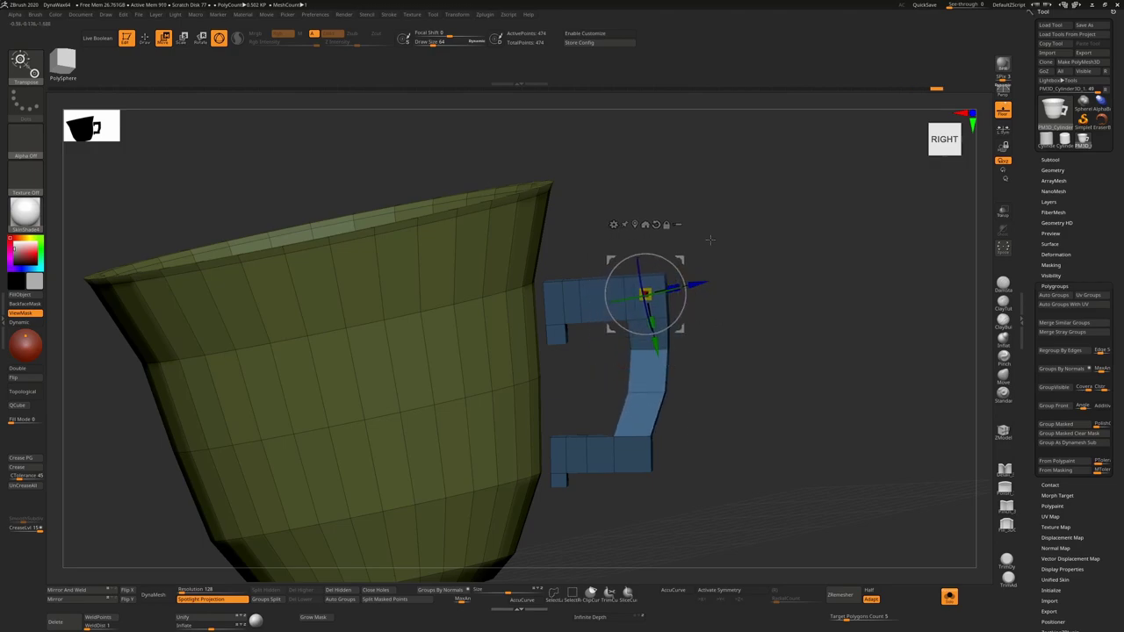
{"action": "left_click_drag", "start_coordinate": [697, 439], "coordinate": [725, 487], "text": "ctrl"}
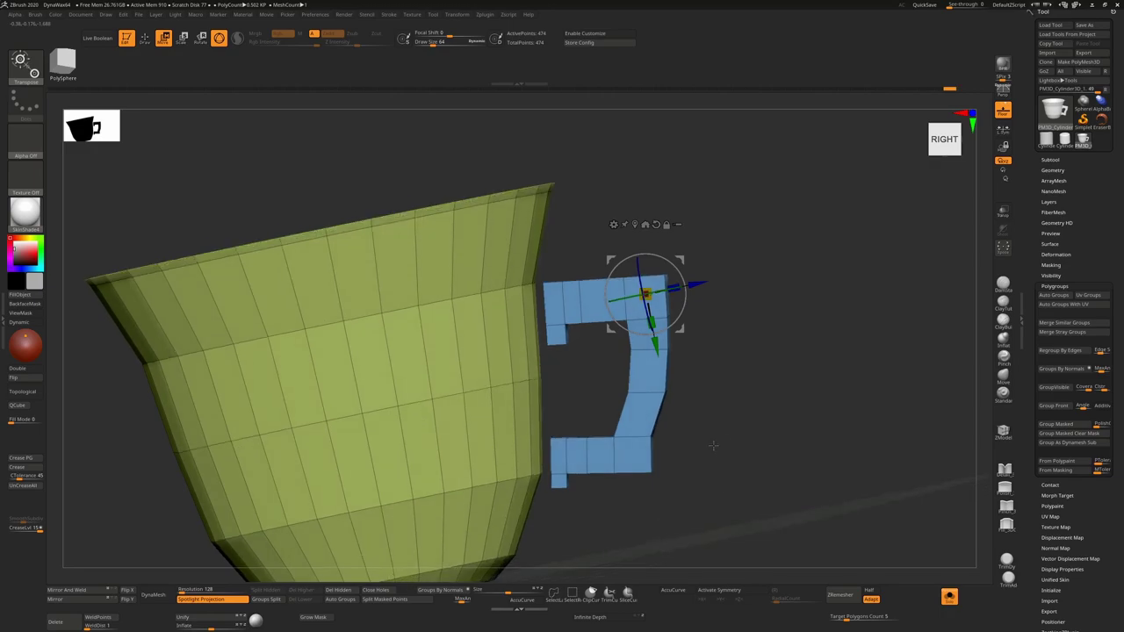
- Set the ZModeler point action to Stitch and merge the handle's lower outer corner points into neighbouring points to bevel that corner
{"action": "left_click_drag", "start_coordinate": [773, 443], "coordinate": [813, 255]}
{"action": "left_click_drag", "start_coordinate": [817, 430], "coordinate": [822, 374]}
{"action": "key", "text": "q"}
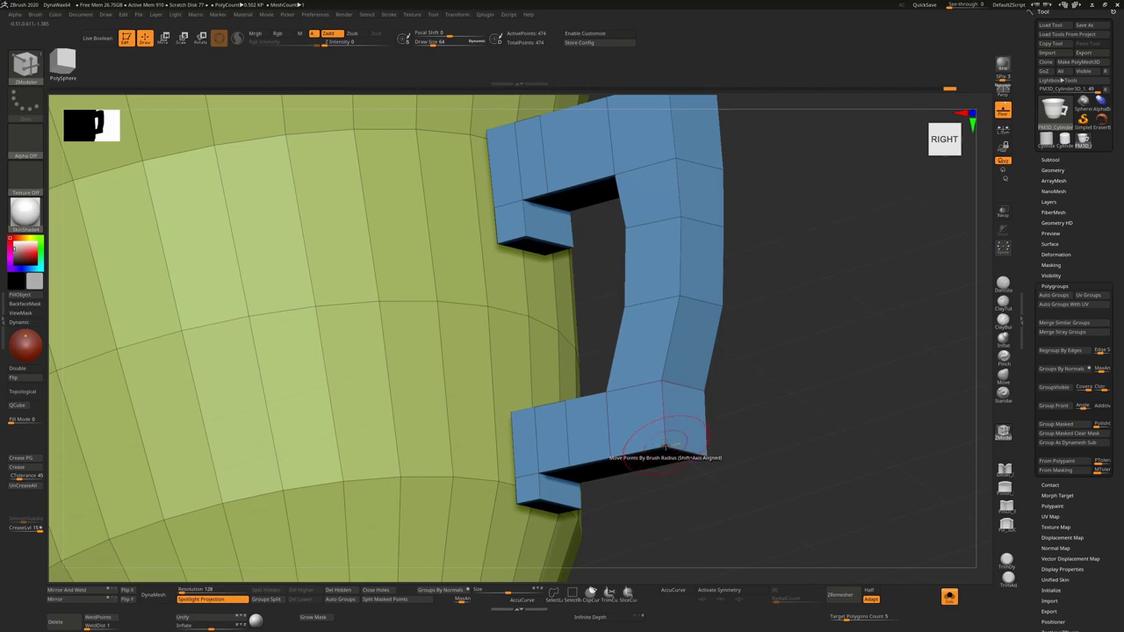
{"action": "key", "text": "space"}
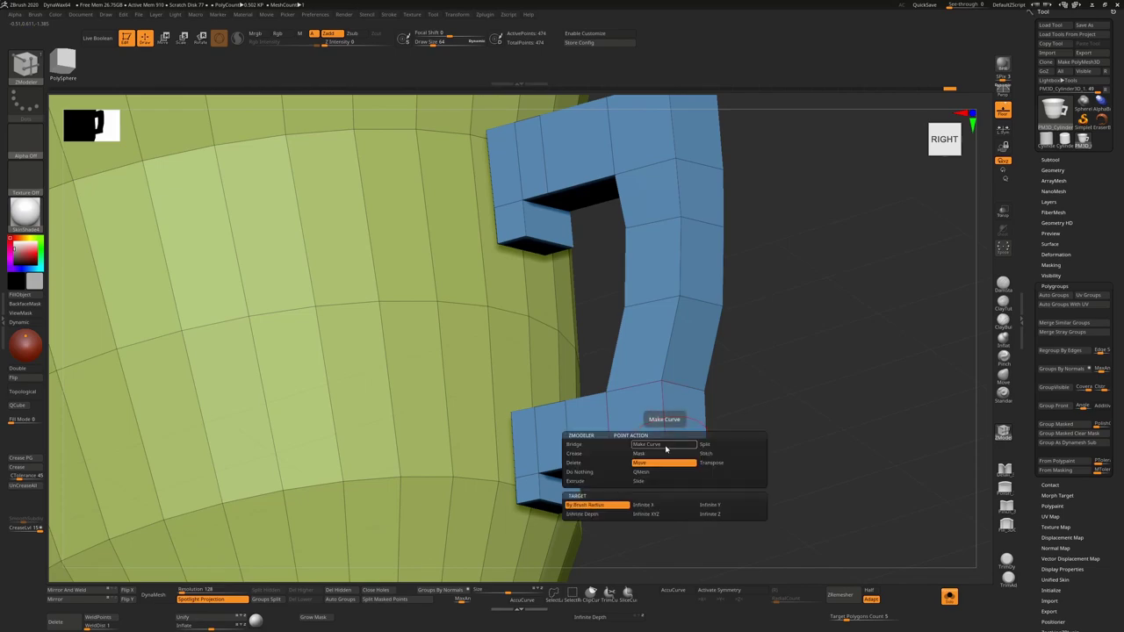
{"action": "left_click", "coordinate": [707, 453]}
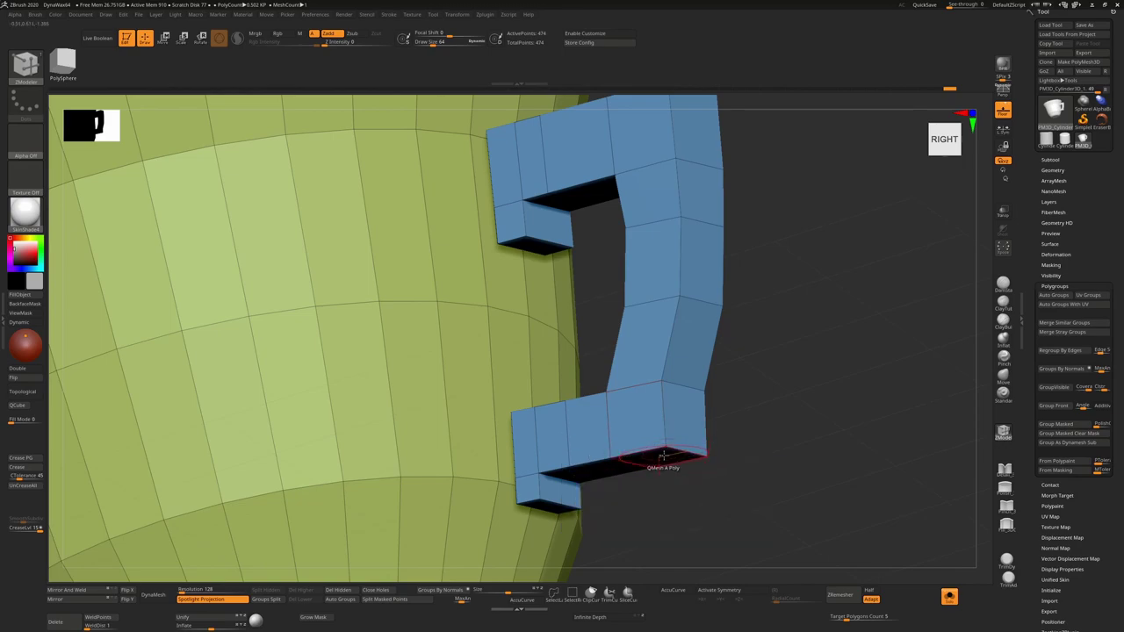
{"action": "left_click", "coordinate": [663, 380]}
{"action": "left_click_drag", "start_coordinate": [852, 386], "coordinate": [606, 413]}
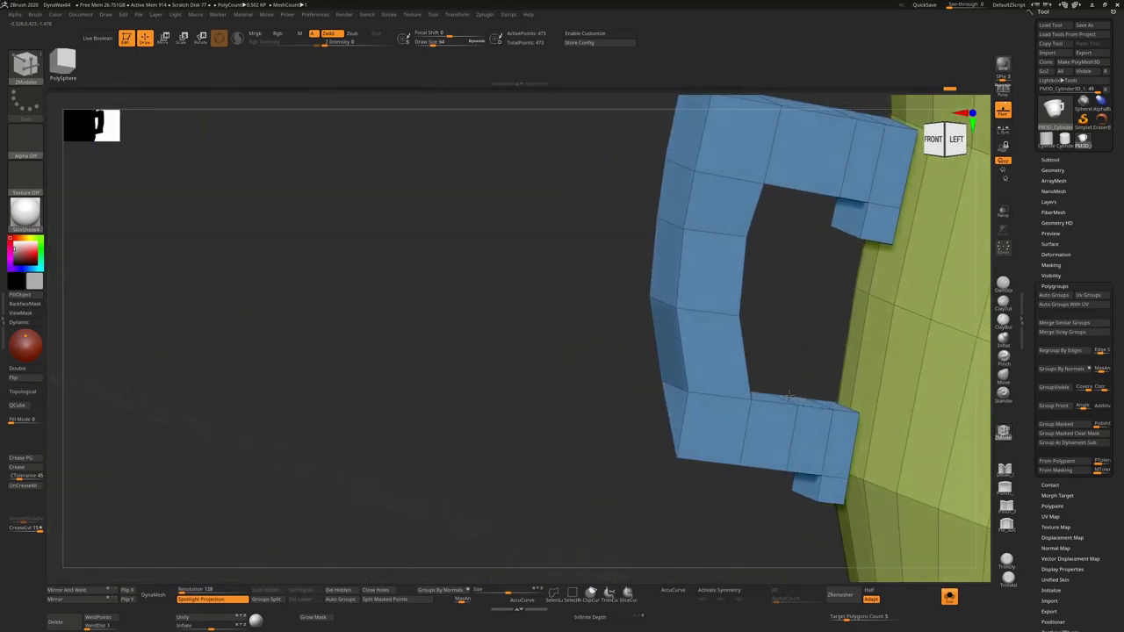
{"action": "left_click", "coordinate": [675, 459]}
{"action": "left_click", "coordinate": [739, 464]}
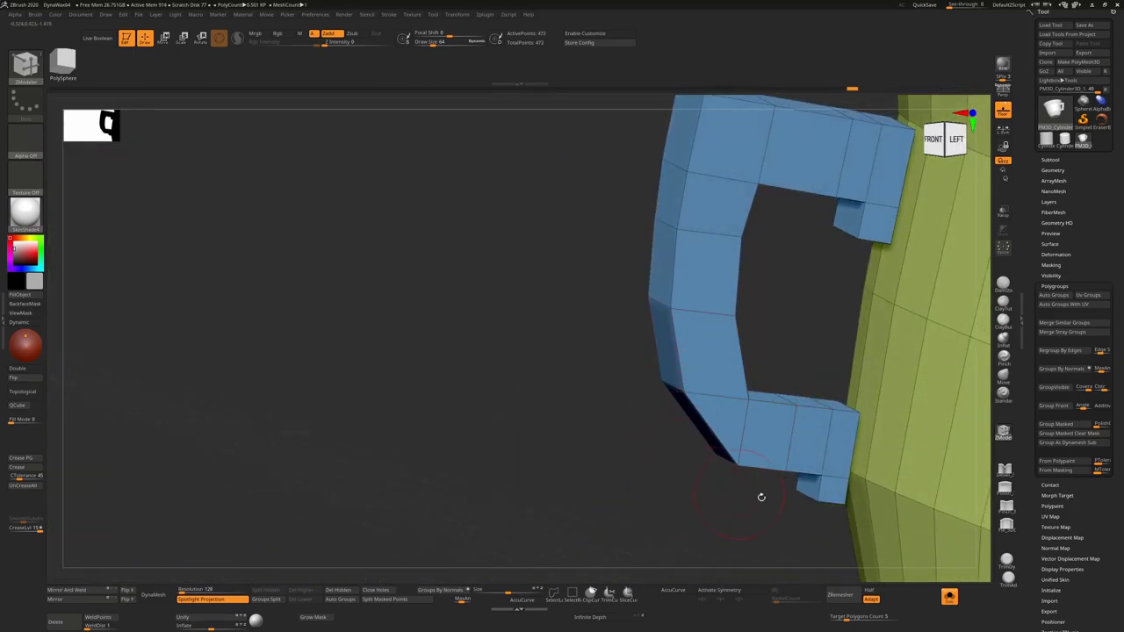
- Turn on Dynamic Subdiv to preview the cup and handle smoothed from the side
{"action": "left_click_drag", "start_coordinate": [616, 473], "coordinate": [784, 392]}
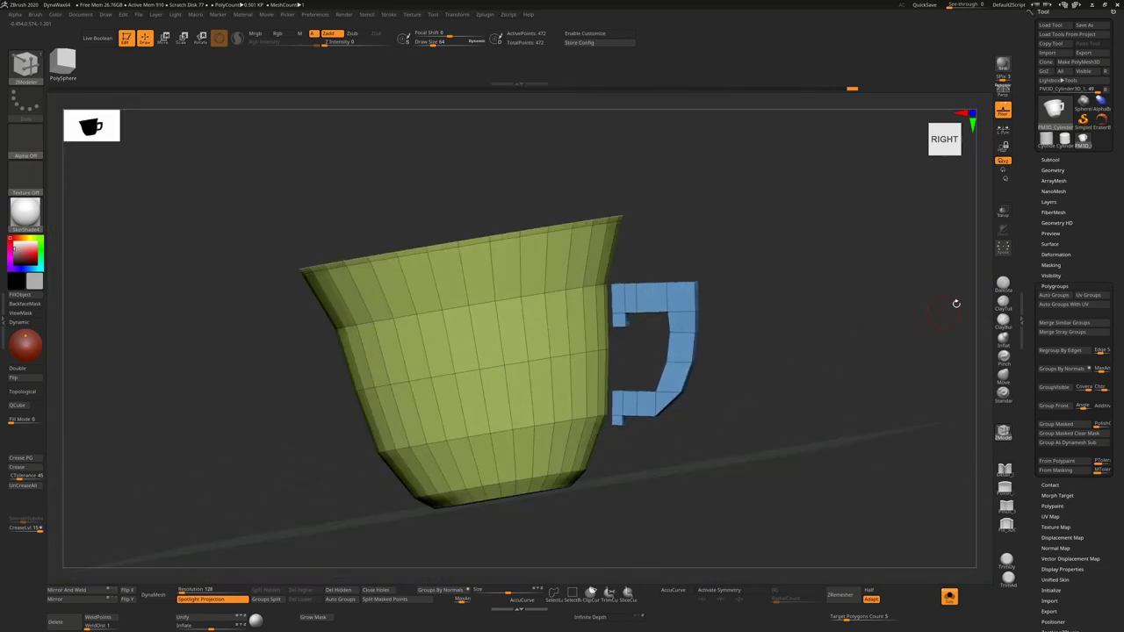
{"action": "left_click", "coordinate": [1053, 169]}
{"action": "left_click", "coordinate": [1052, 262]}
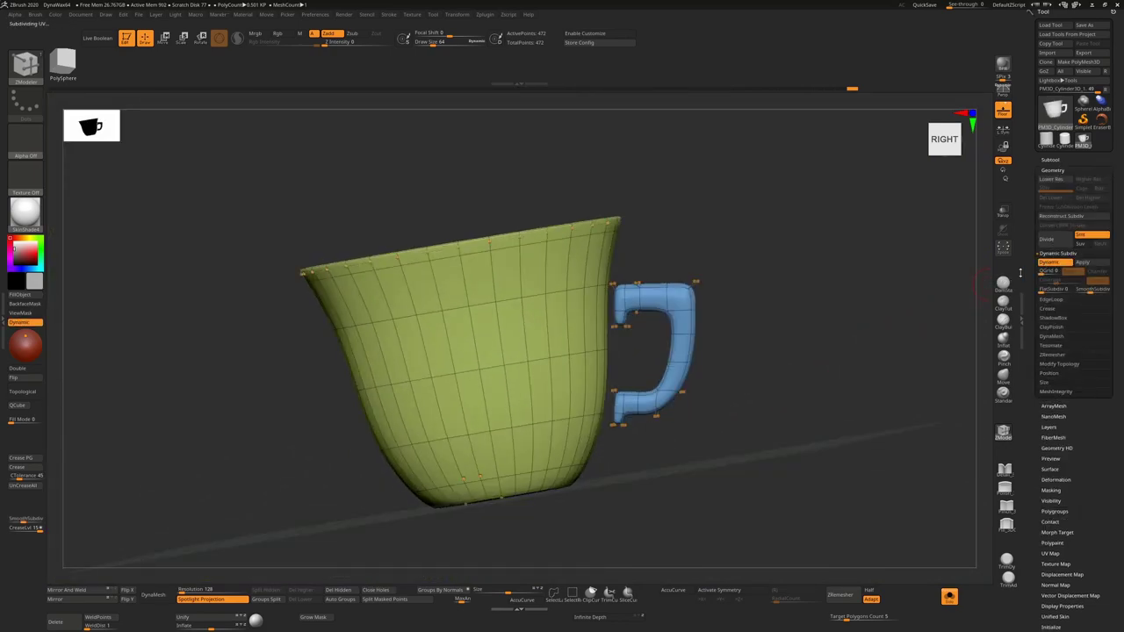
{"action": "left_click_drag", "start_coordinate": [792, 370], "coordinate": [819, 388], "text": "shift"}
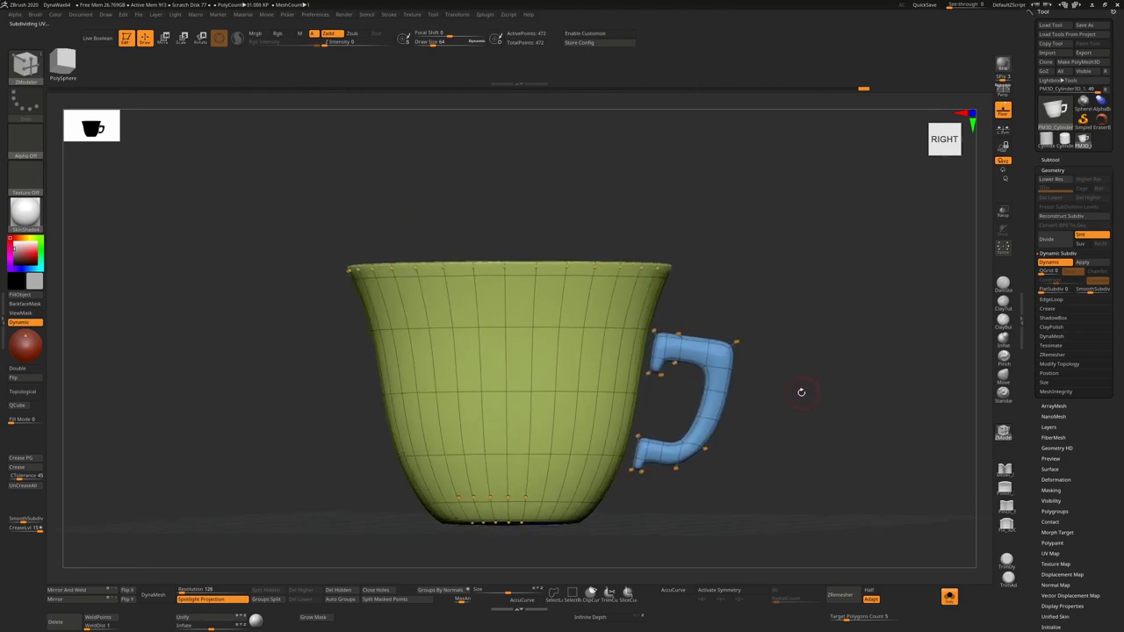
- Mask the cup, raise the handle and reposition it against the cup wall, and clear the mask
{"action": "key", "text": "w"}
{"action": "left_click", "coordinate": [671, 339], "text": "ctrl"}
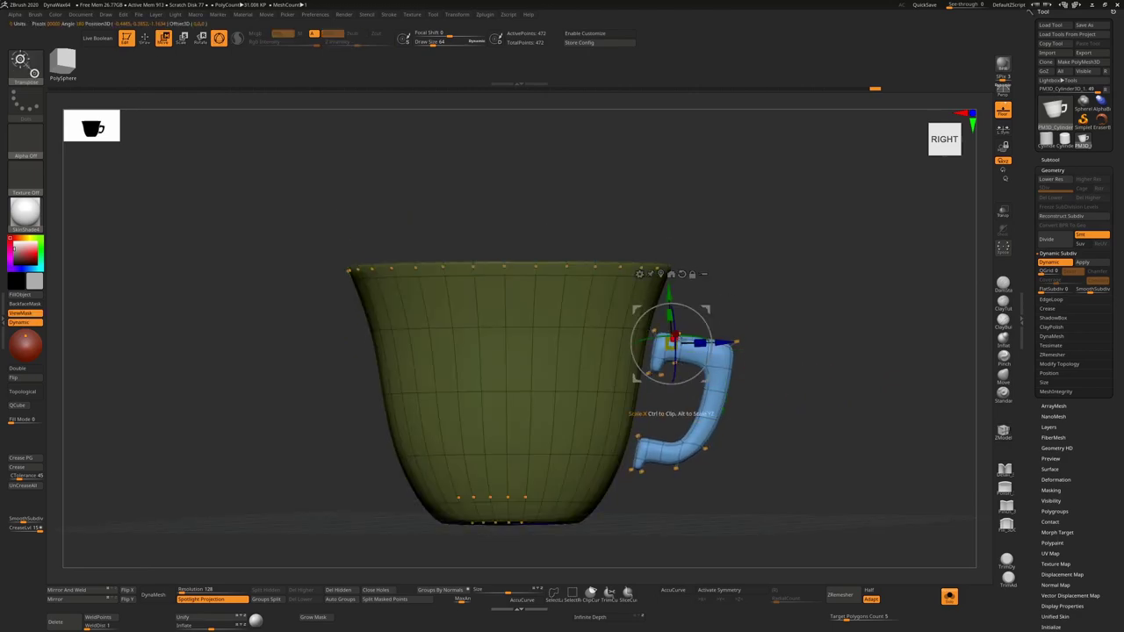
{"action": "left_click_drag", "start_coordinate": [670, 297], "coordinate": [698, 292]}
{"action": "left_click_drag", "start_coordinate": [779, 295], "coordinate": [775, 296], "text": "shift"}
{"action": "left_click_drag", "start_coordinate": [700, 300], "coordinate": [701, 303]}
{"action": "left_click_drag", "start_coordinate": [663, 395], "coordinate": [669, 397]}
{"action": "left_click_drag", "start_coordinate": [787, 323], "coordinate": [756, 346], "text": "ctrl"}
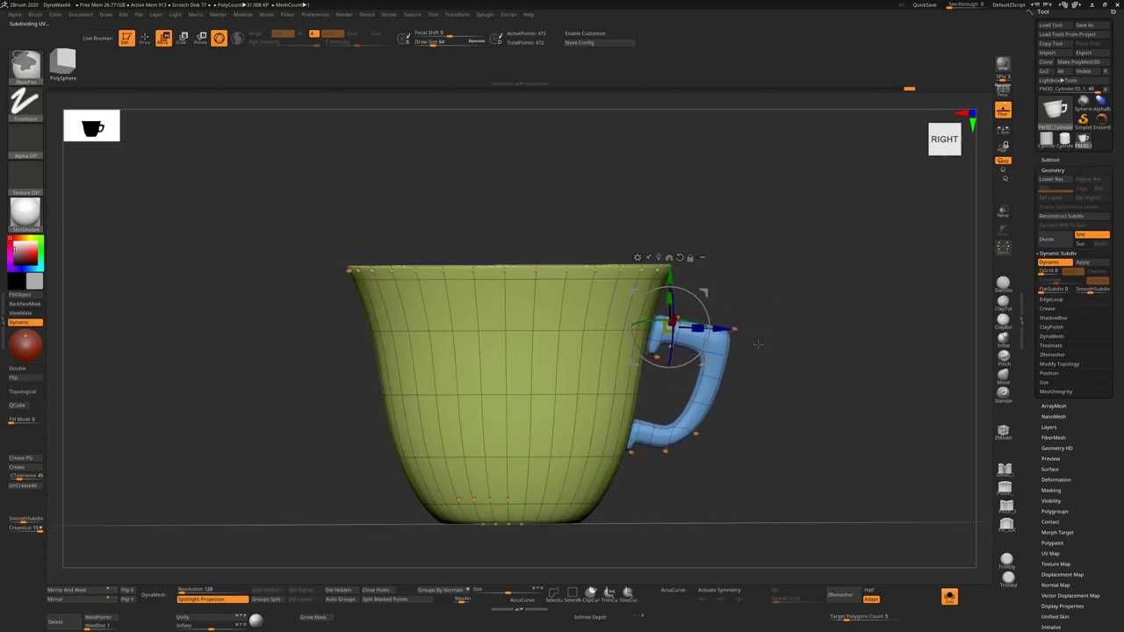
- Isolate the handle's upper outer corner with a mask and pull it up and outward, adjust the corner's inner part, and clear the mask
{"action": "left_click_drag", "start_coordinate": [777, 287], "coordinate": [694, 365], "text": "ctrl"}
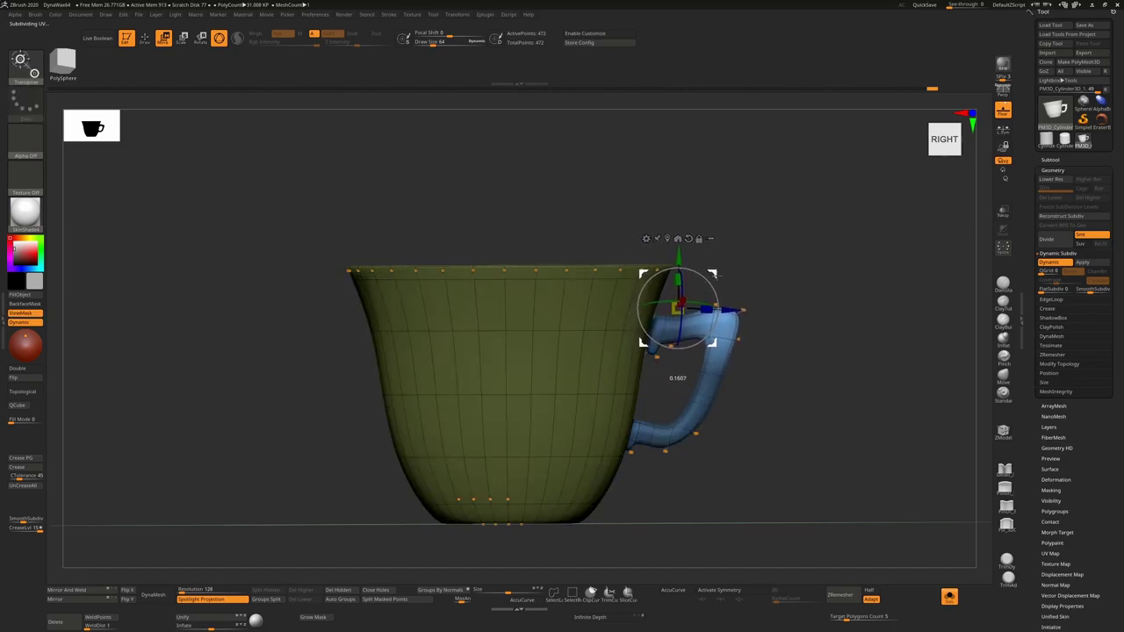
{"action": "left_click_drag", "start_coordinate": [801, 309], "coordinate": [811, 322], "text": "ctrl"}
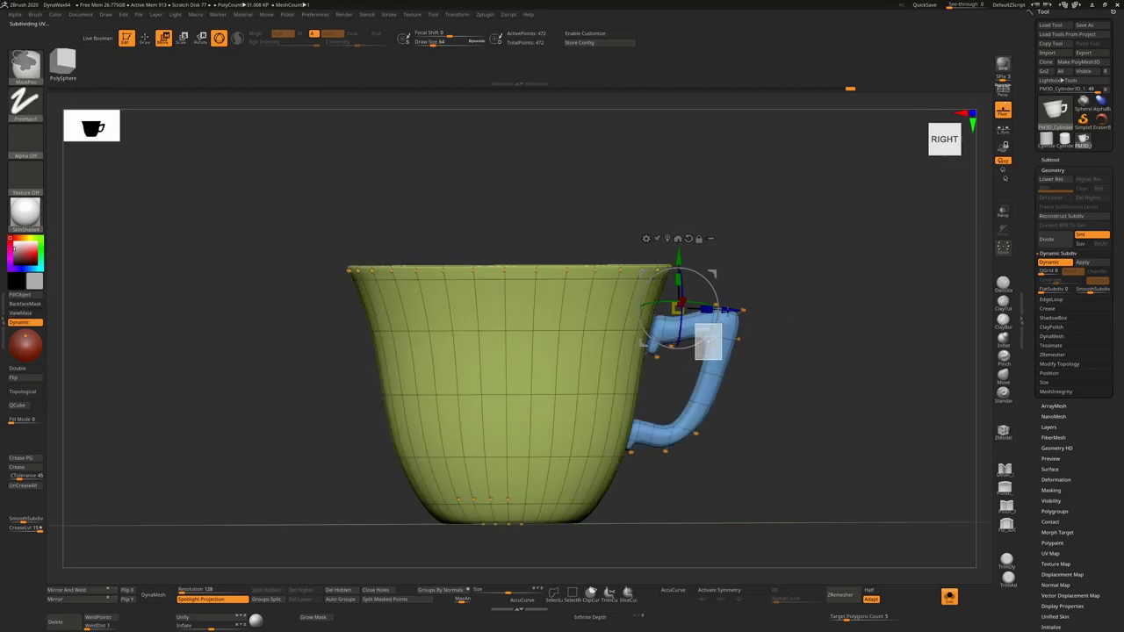
{"action": "left_click", "coordinate": [698, 357], "text": "ctrl"}
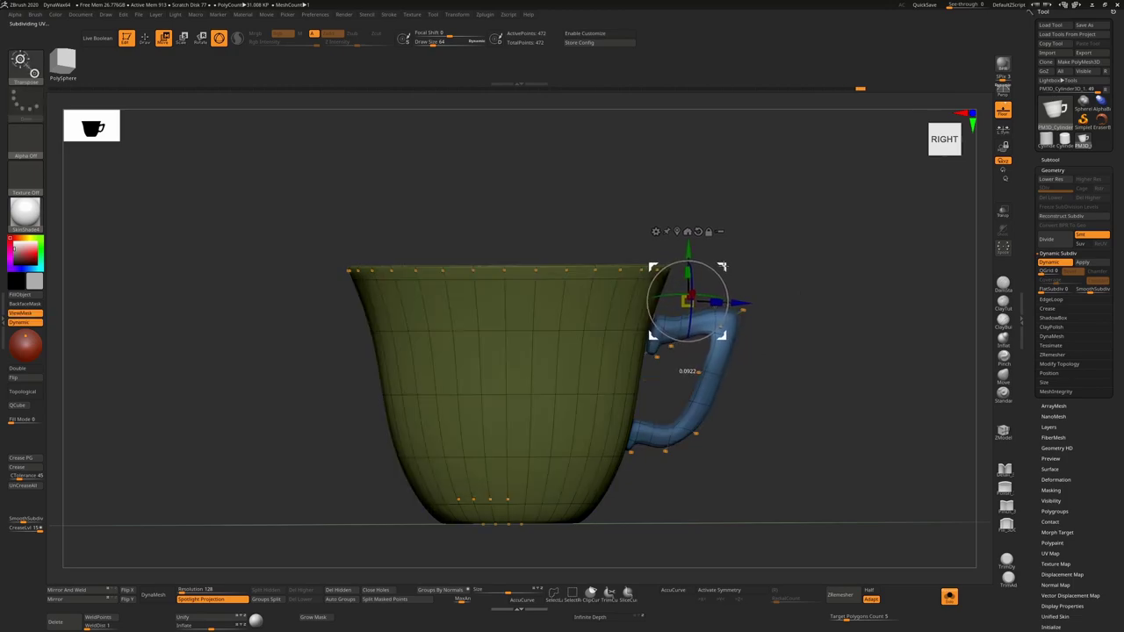
{"action": "left_click_drag", "start_coordinate": [725, 267], "coordinate": [723, 269]}
{"action": "mouse_move", "coordinate": [797, 374]}
{"action": "left_mouse_down", "text": "ctrl"}
{"action": "mouse_move", "coordinate": [773, 395]}
{"action": "mouse_move", "coordinate": [783, 424]}
{"action": "mouse_move", "coordinate": [732, 349]}
{"action": "left_mouse_up", "text": "ctrl"}
- Hide the polyframe, move the handle slightly closer to the cup with the cup masked, and clear the mask
{"action": "key", "text": "q"}
{"action": "key", "text": "shift+f"}
{"action": "key", "text": "w"}
{"action": "left_click_drag", "start_coordinate": [723, 268], "coordinate": [723, 268]}
{"action": "key", "text": "q"}
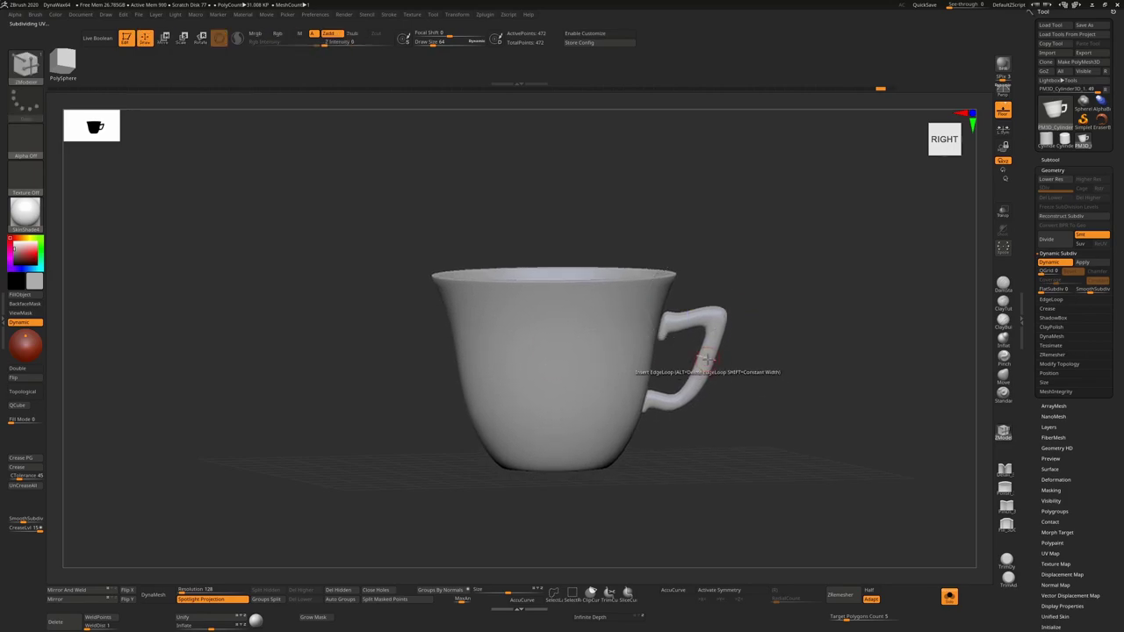
{"action": "key", "text": "w"}
{"action": "left_click", "coordinate": [710, 354], "text": "ctrl"}
{"action": "left_click_drag", "start_coordinate": [744, 316], "coordinate": [741, 319]}
{"action": "key", "text": "q"}
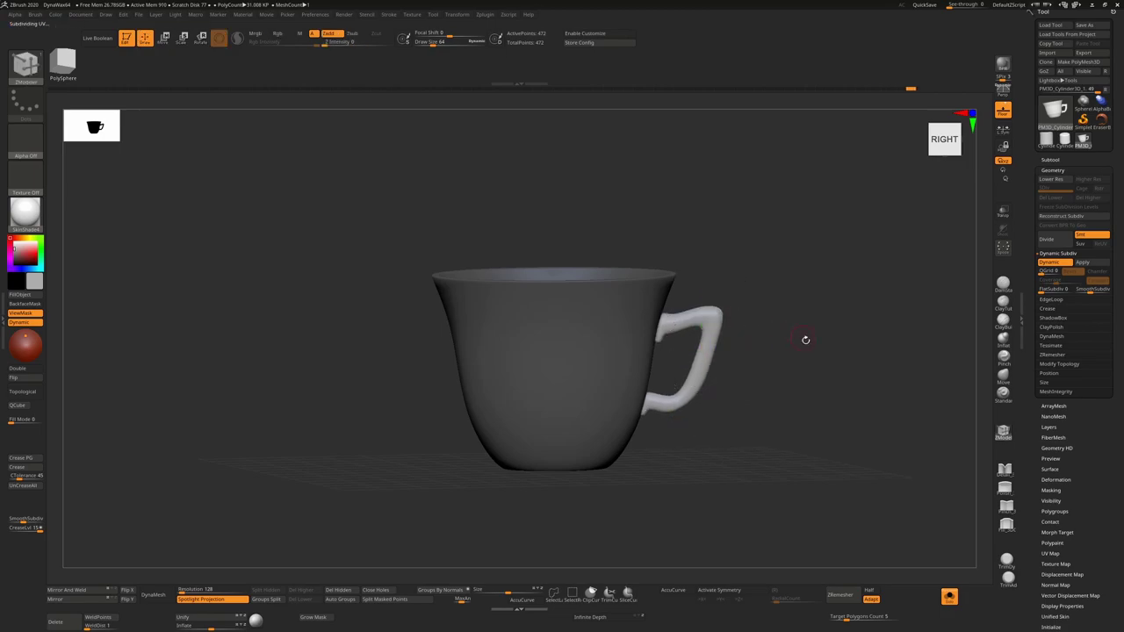
{"action": "mouse_move", "coordinate": [806, 340]}
{"action": "left_mouse_down"}
{"action": "mouse_move", "coordinate": [812, 352]}
{"action": "mouse_move", "coordinate": [779, 368]}
{"action": "mouse_move", "coordinate": [801, 397]}
{"action": "mouse_move", "coordinate": [803, 431]}
{"action": "mouse_move", "coordinate": [786, 368]}
{"action": "left_mouse_up"}
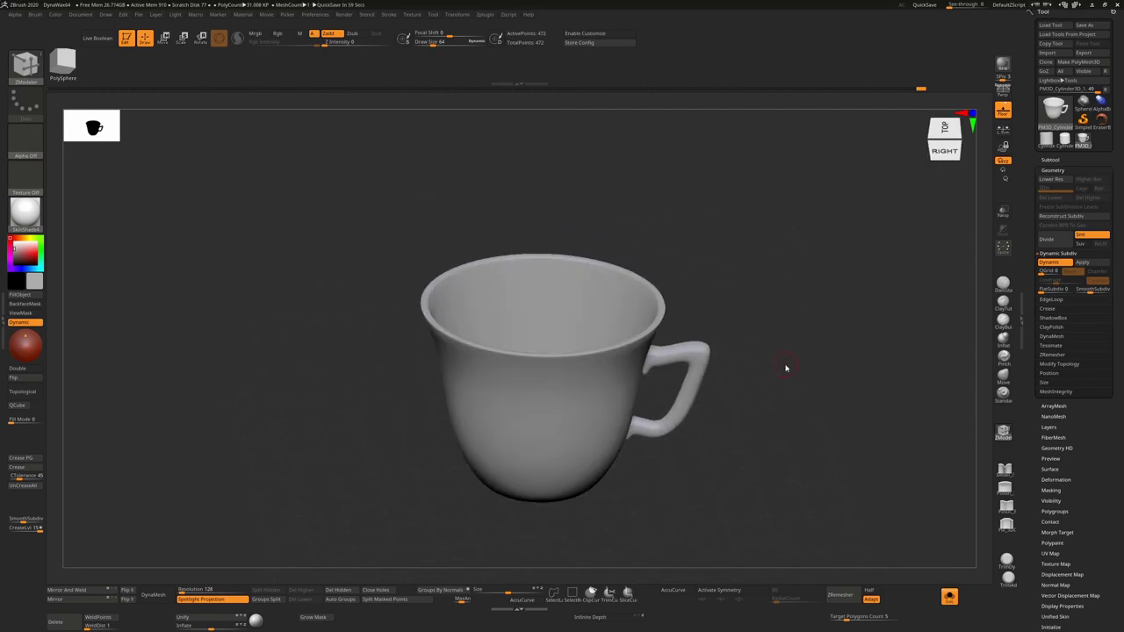